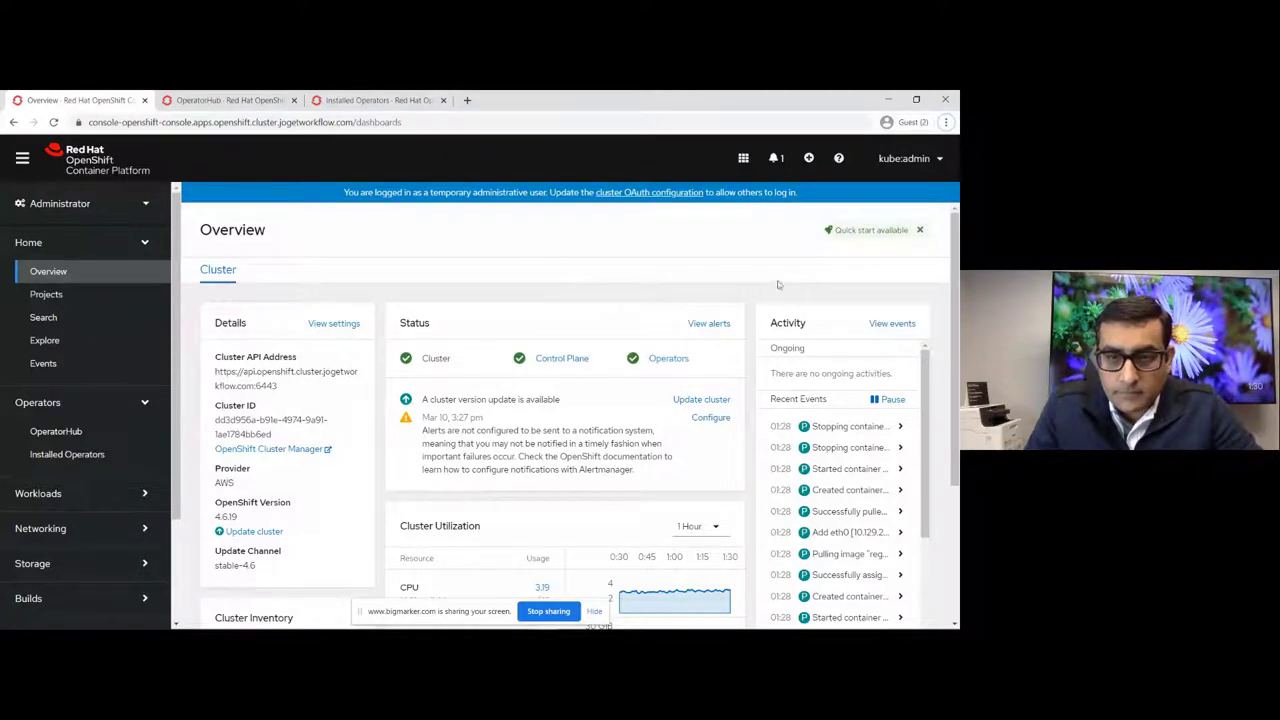
# Step: Leave the cluster overview for the OperatorHub catalog listing 424 operators
pyautogui.click(912, 160)
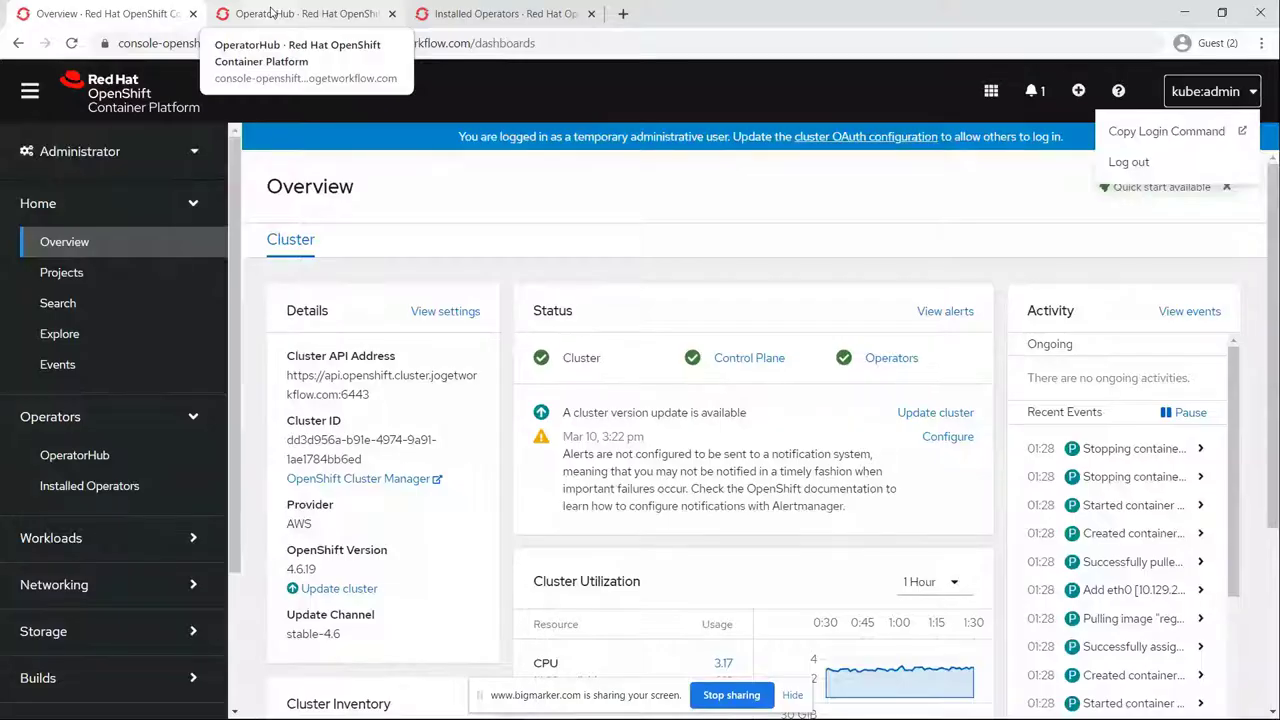
pyautogui.click(271, 12)
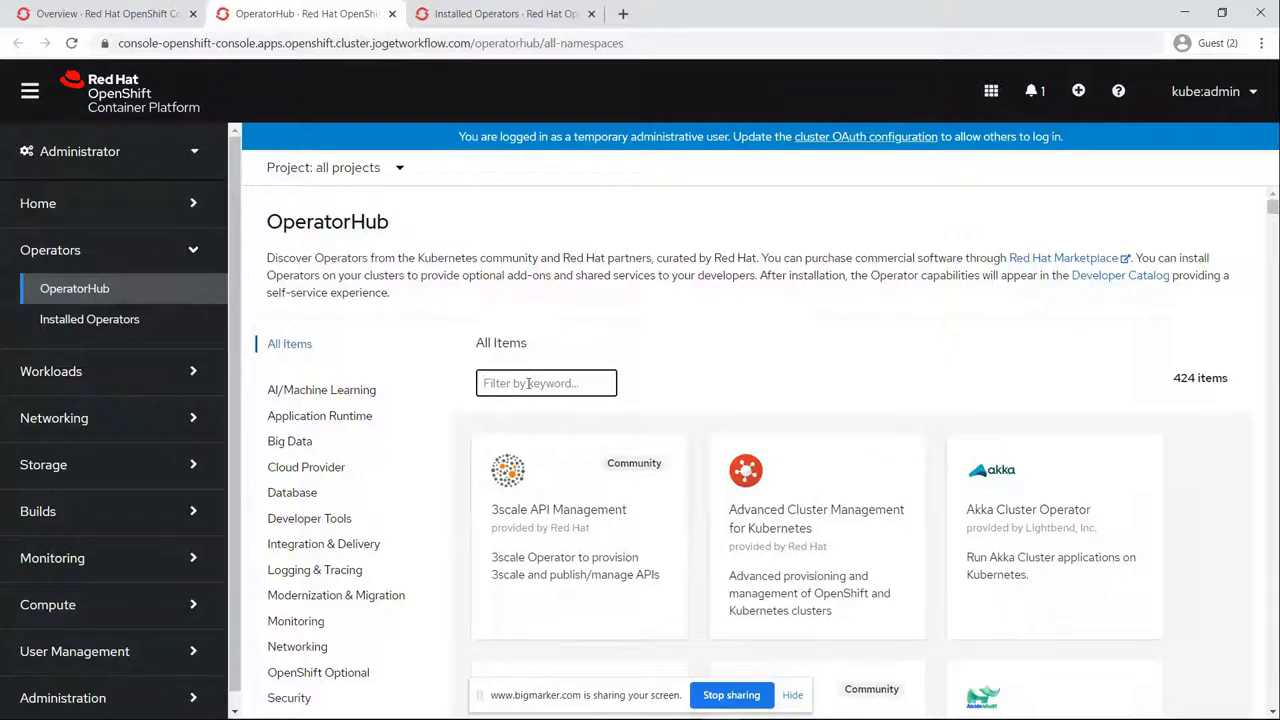
# Step: Filter OperatorHub by 'joget' and review the Joget Operator's details panel
pyautogui.write('joget')
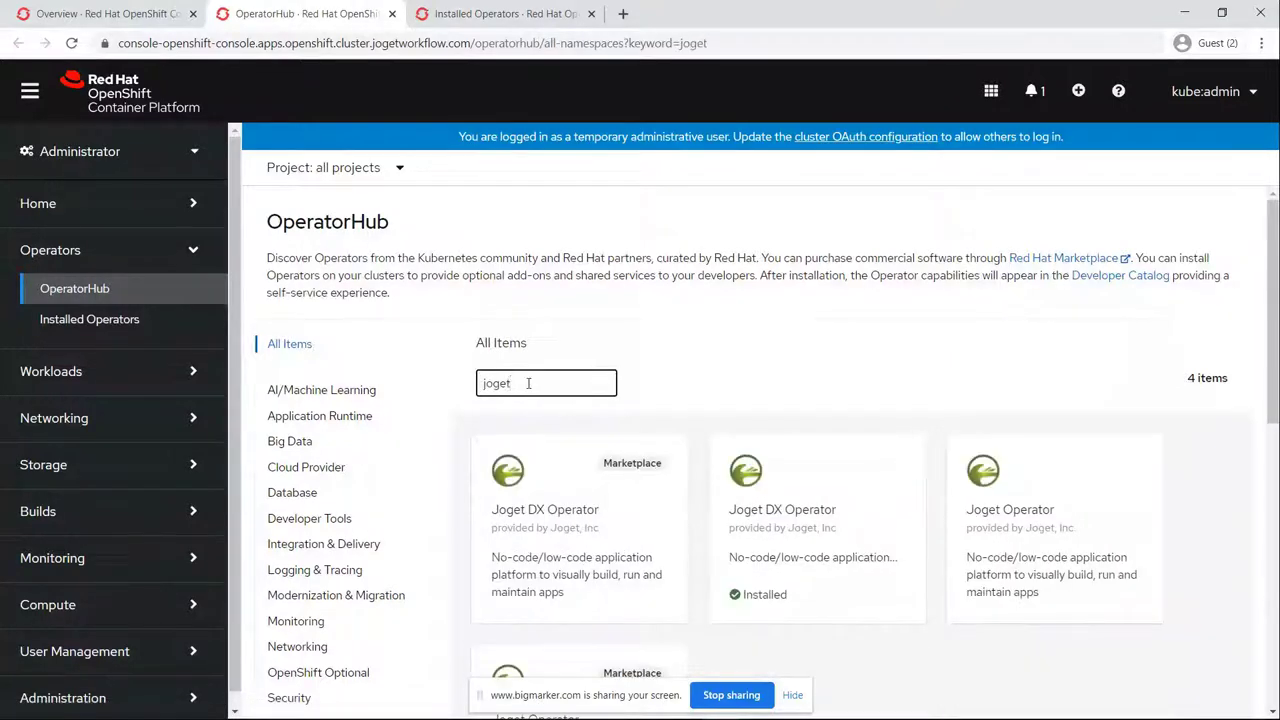
pyautogui.scroll(-1, 690, 310)
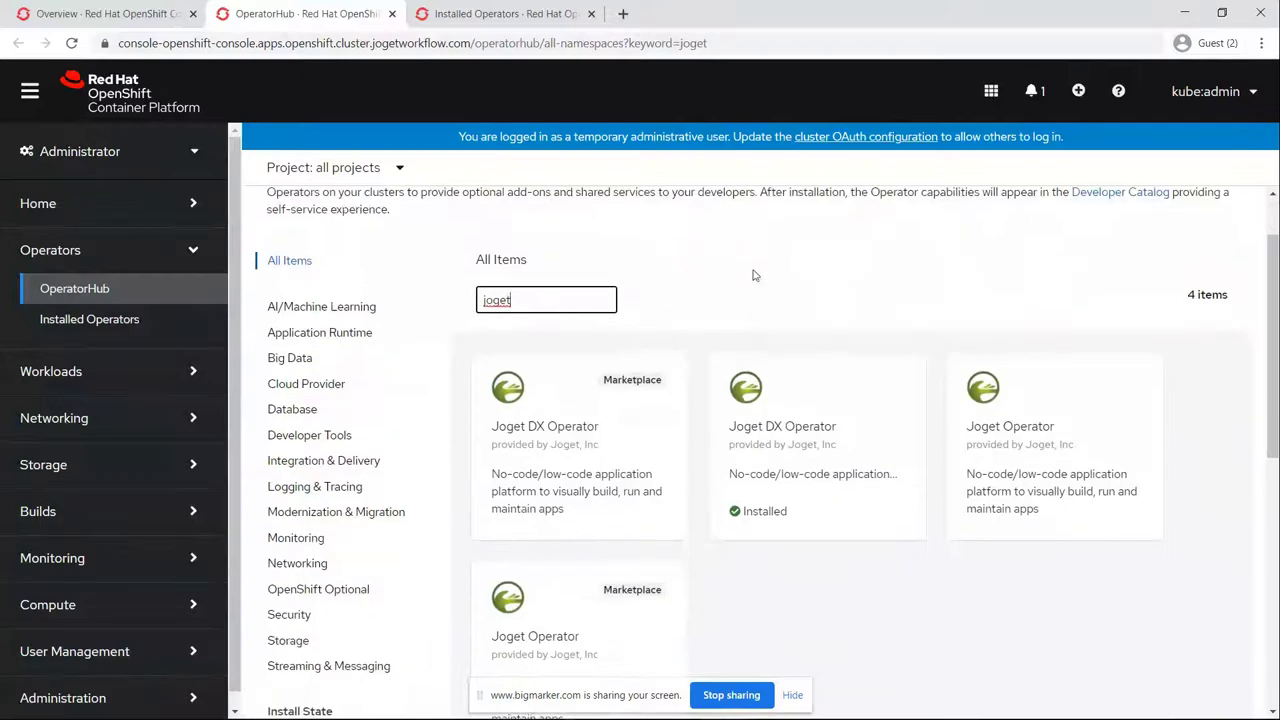
pyautogui.click(1013, 441)
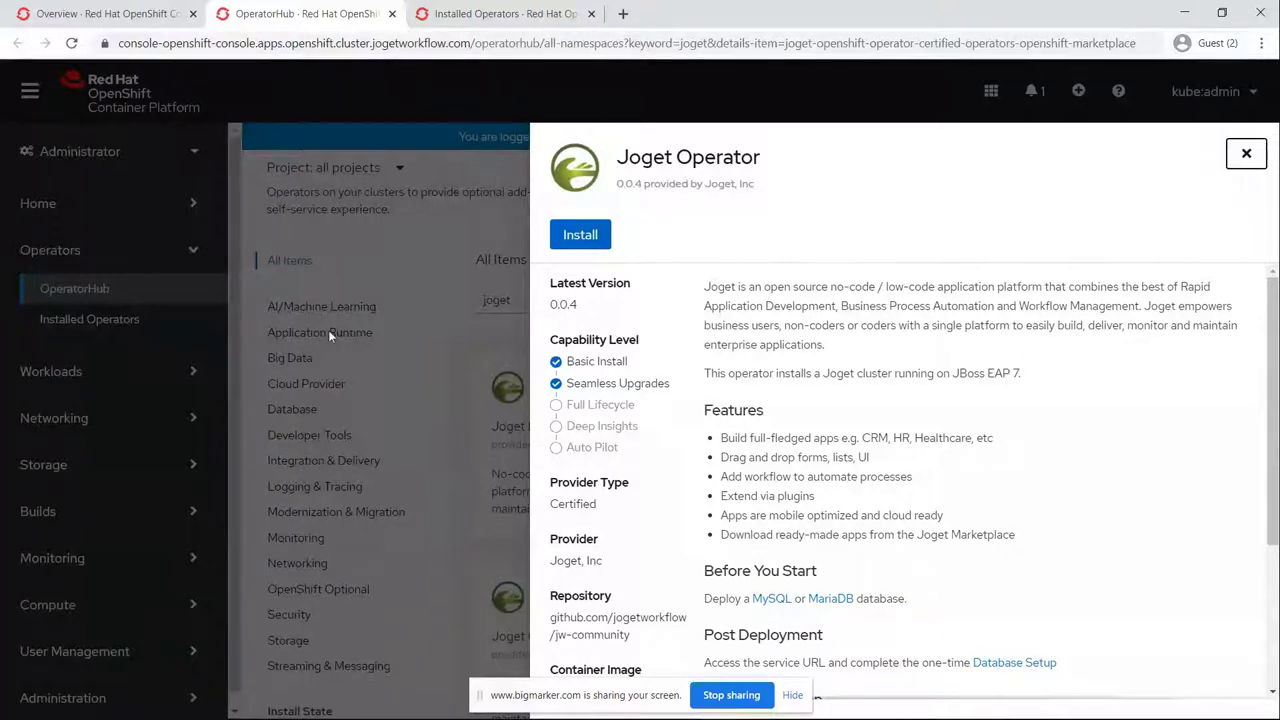
pyautogui.click(1246, 153)
pyautogui.click(125, 158)
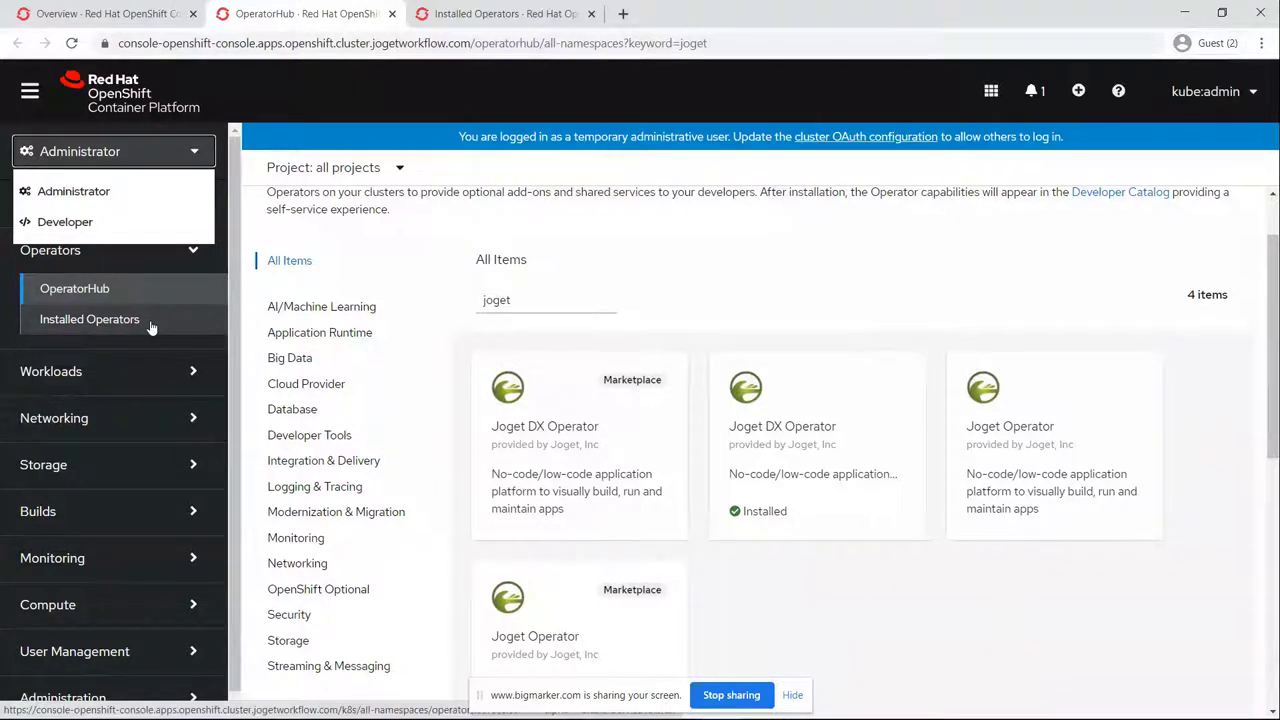
pyautogui.moveTo(343, 209); pyautogui.dragTo(390, 209)
pyautogui.scroll(1, 390, 209)
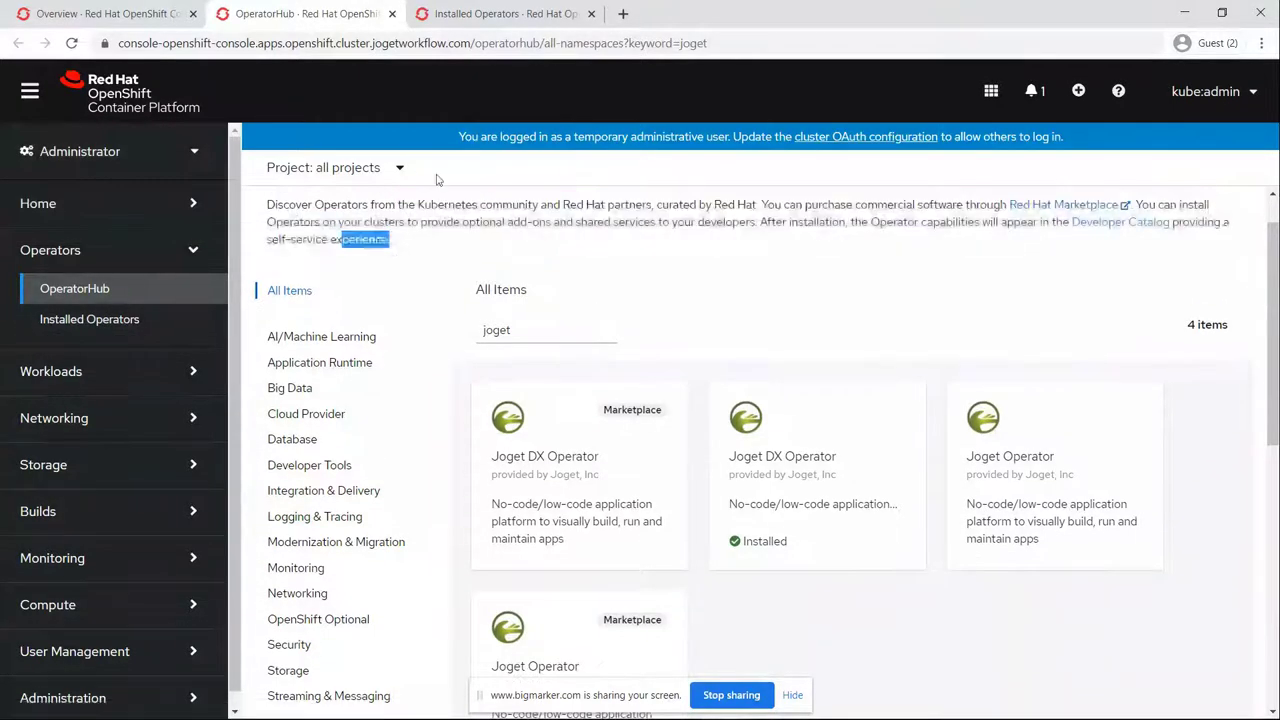
# Step: Confirm Joget DX Operator under Installed Operators, then switch to the Developer perspective
pyautogui.click(507, 13)
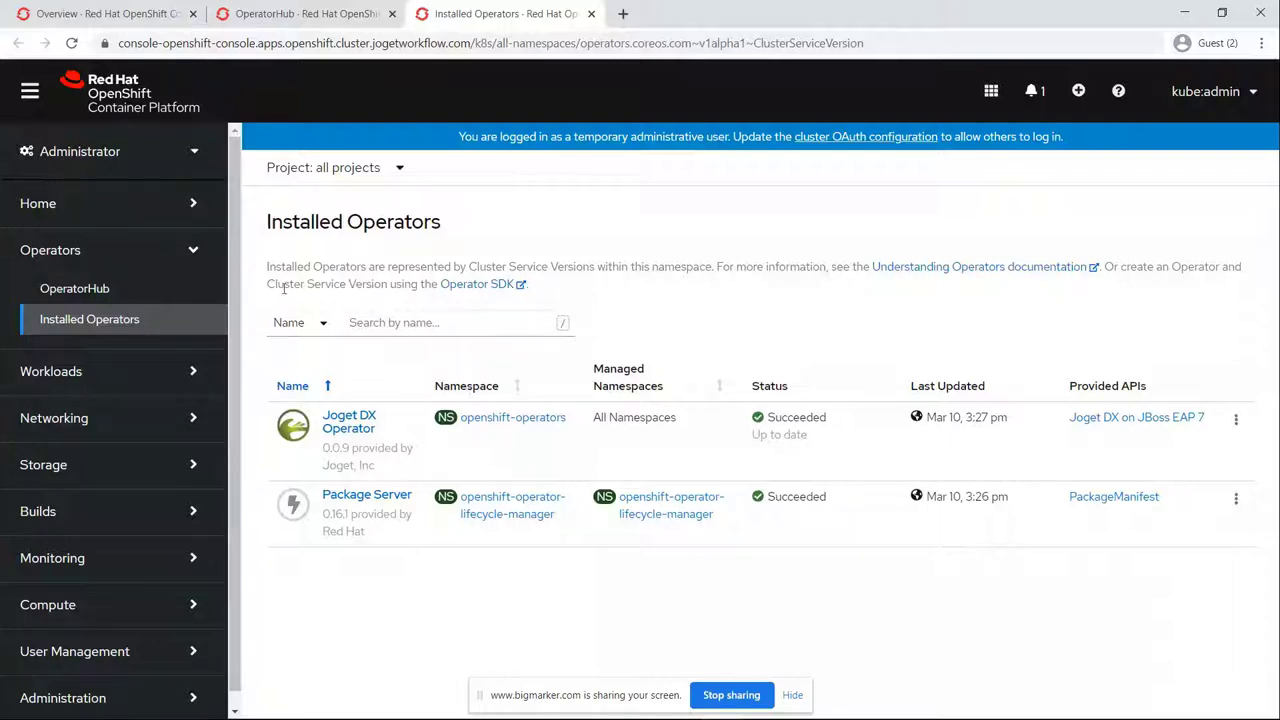
pyautogui.click(176, 158)
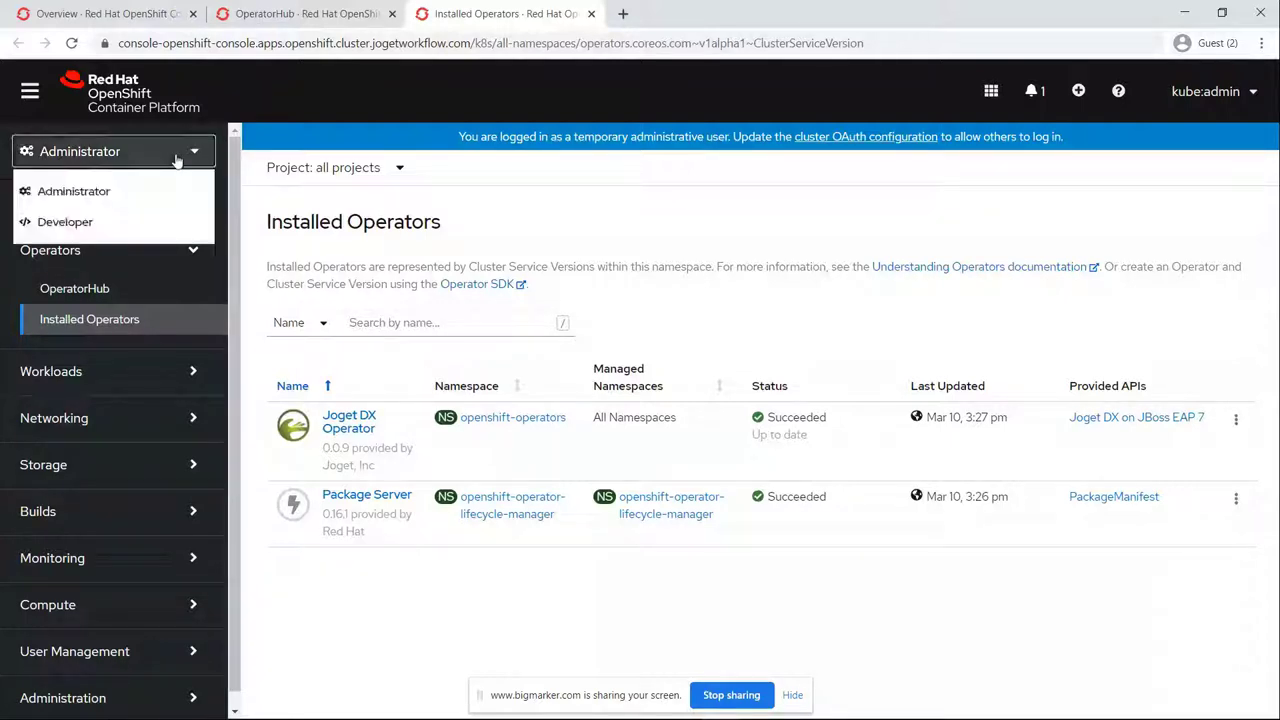
pyautogui.click(153, 222)
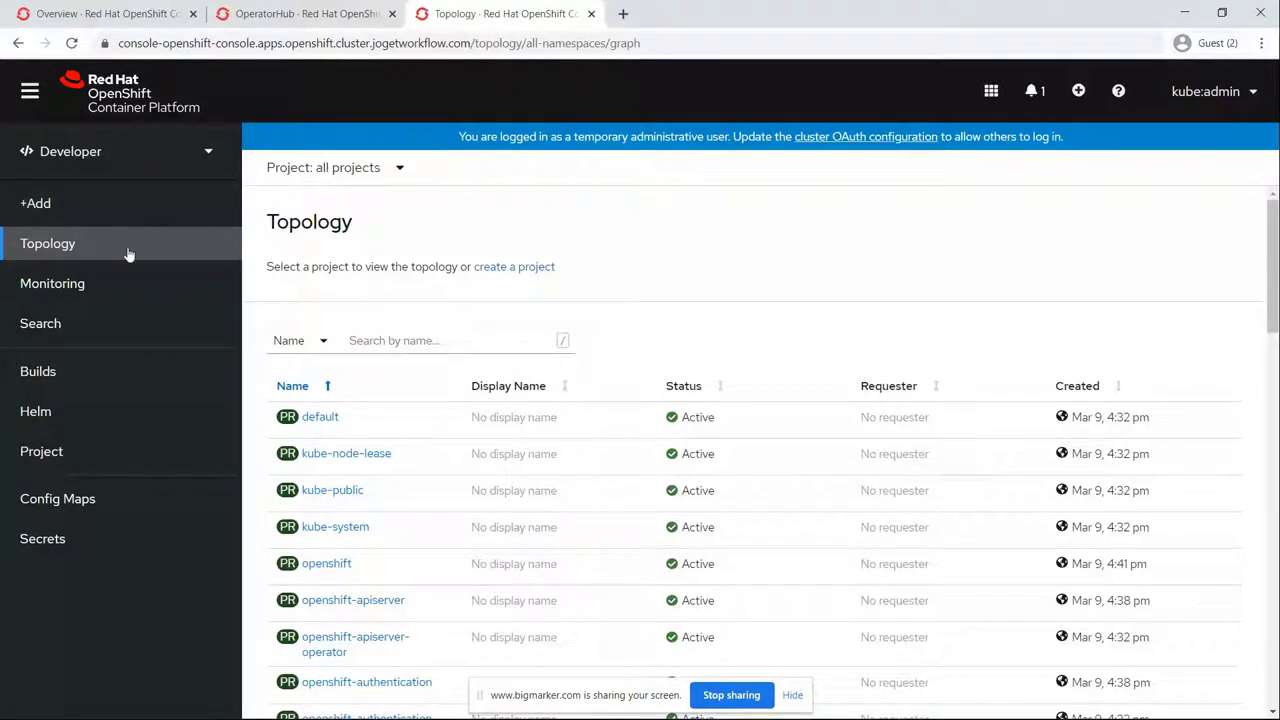
# Step: Create project 'demo' with display name 'Demo'
pyautogui.click(365, 168)
pyautogui.click(372, 250)
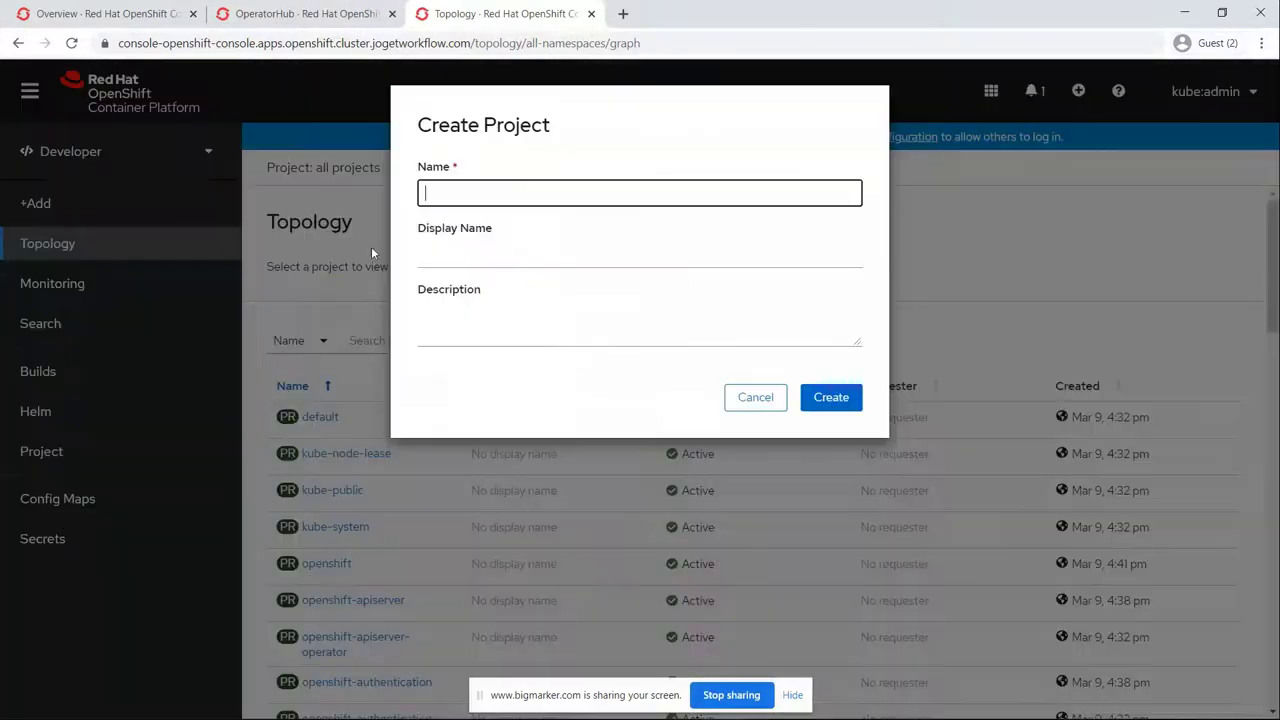
pyautogui.write('demo')
pyautogui.press('Tab')
pyautogui.write('Demo')
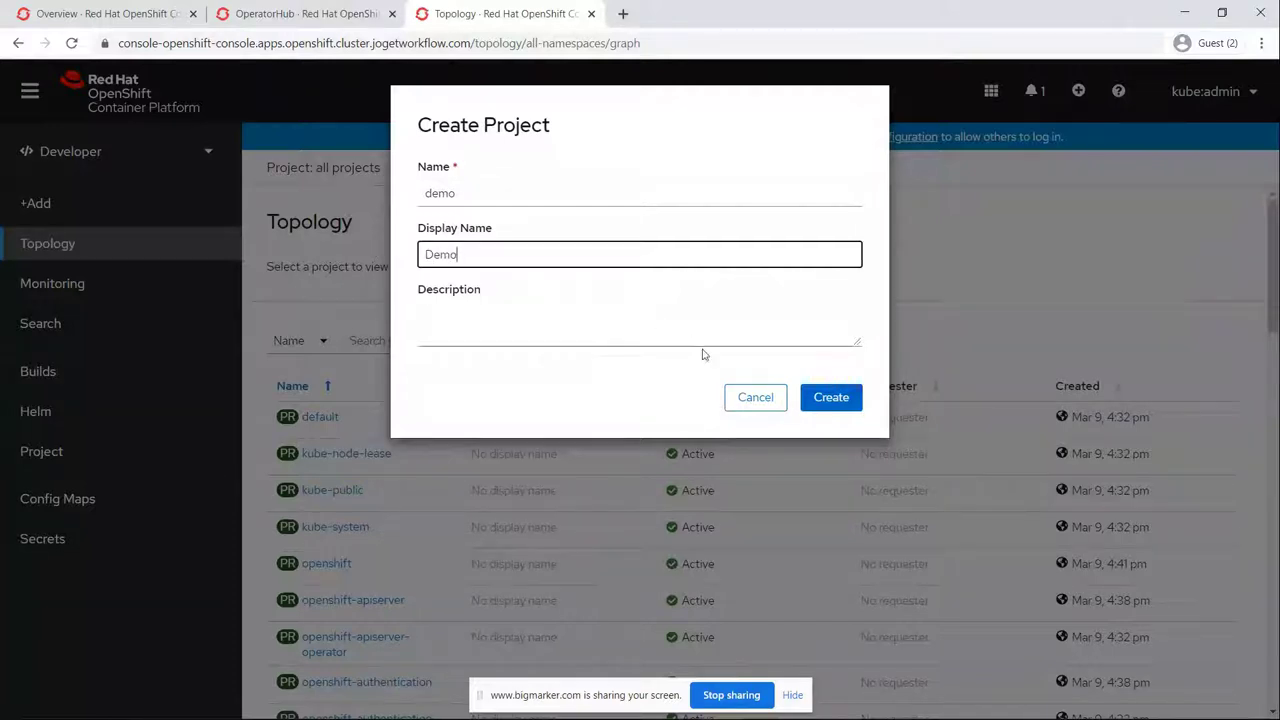
pyautogui.click(823, 406)
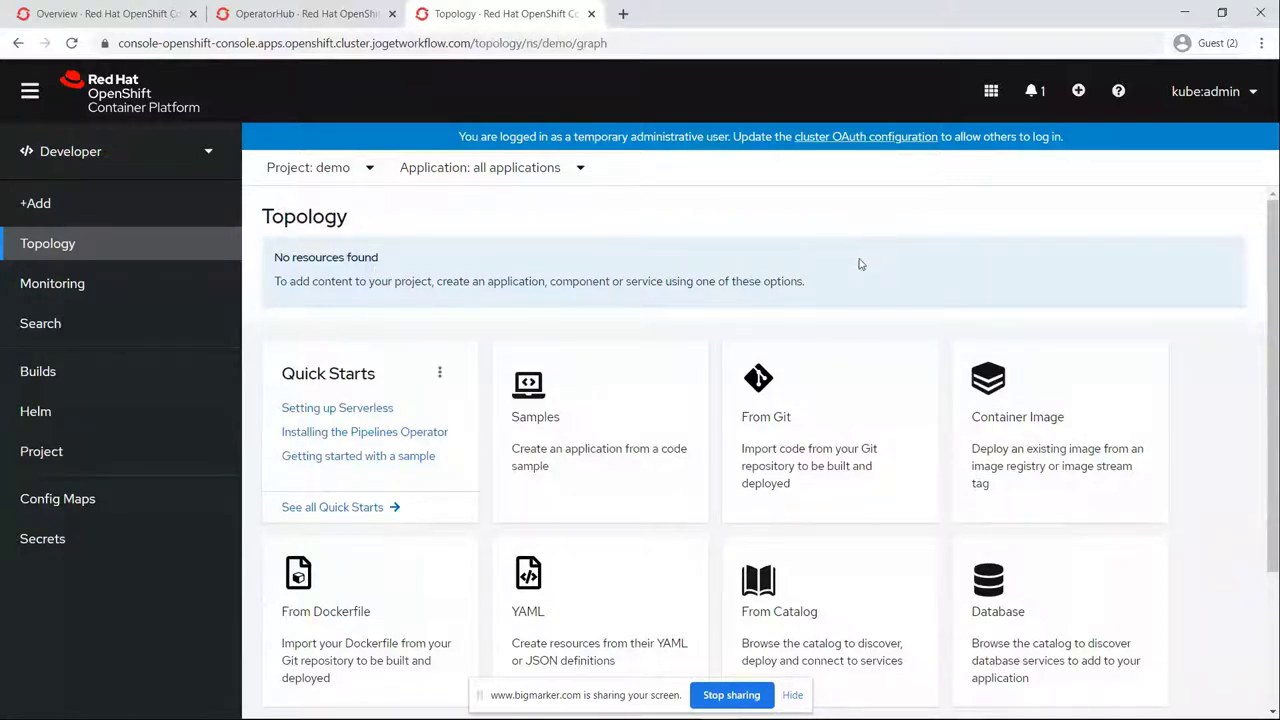
pyautogui.scroll(-1, 858, 264)
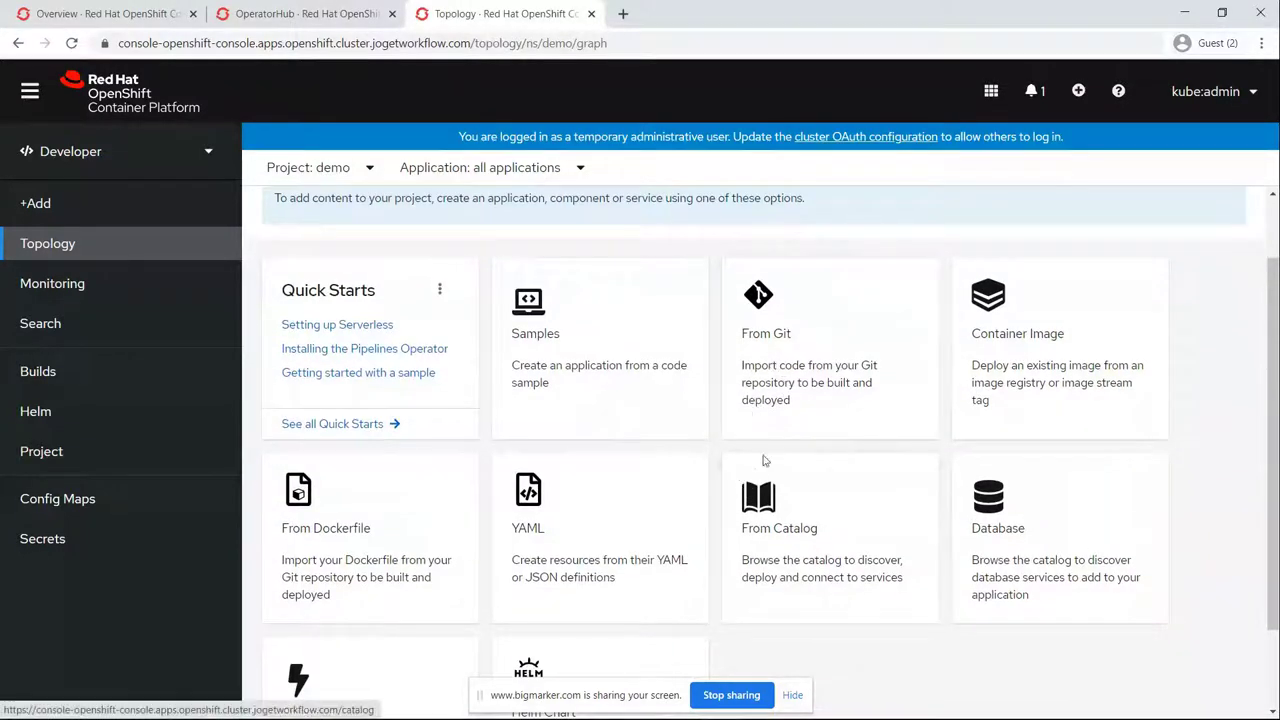
# Step: Create a Joget DX on JBoss EAP 7 instance from the catalog, keeping the default name example-joget
pyautogui.click(777, 487)
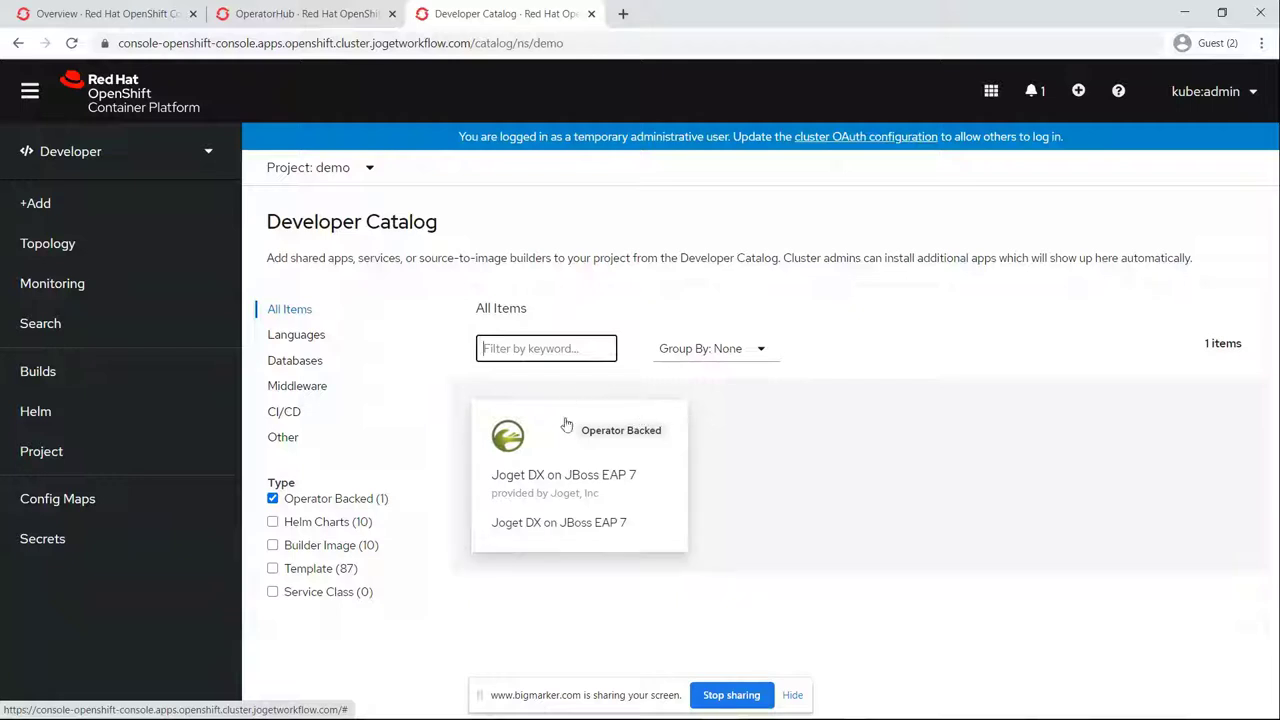
pyautogui.click(575, 481)
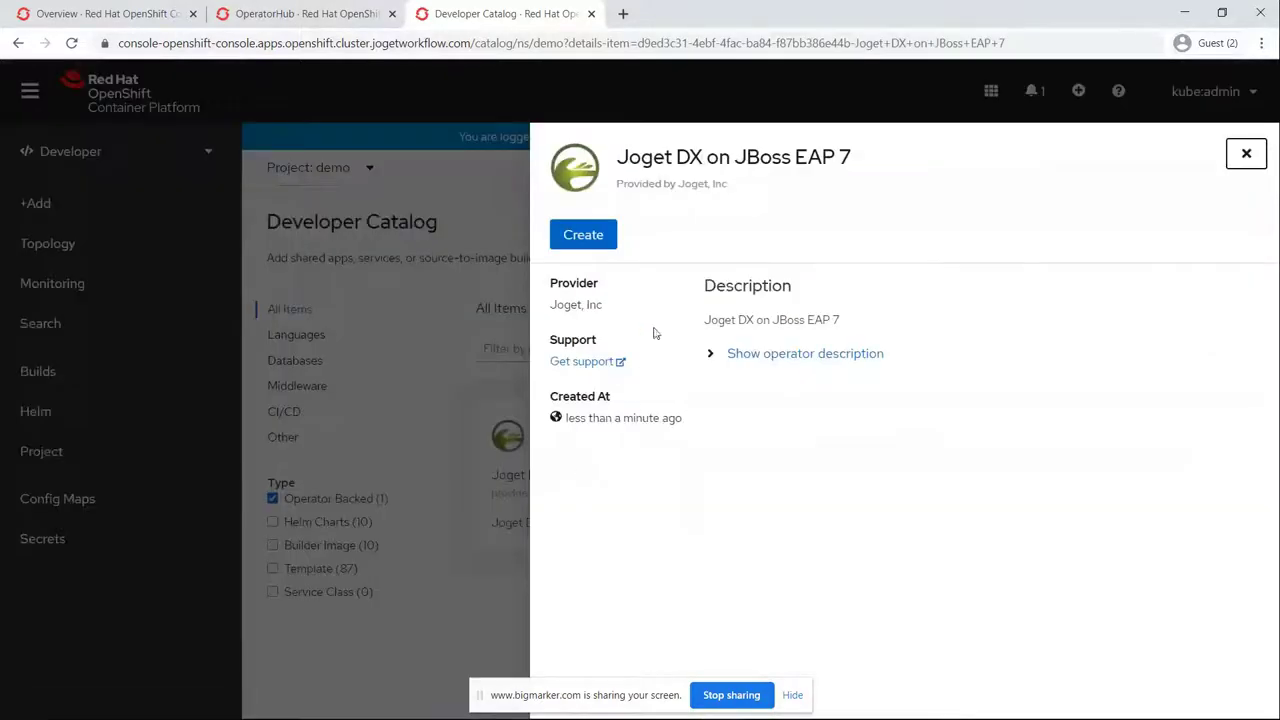
pyautogui.click(602, 244)
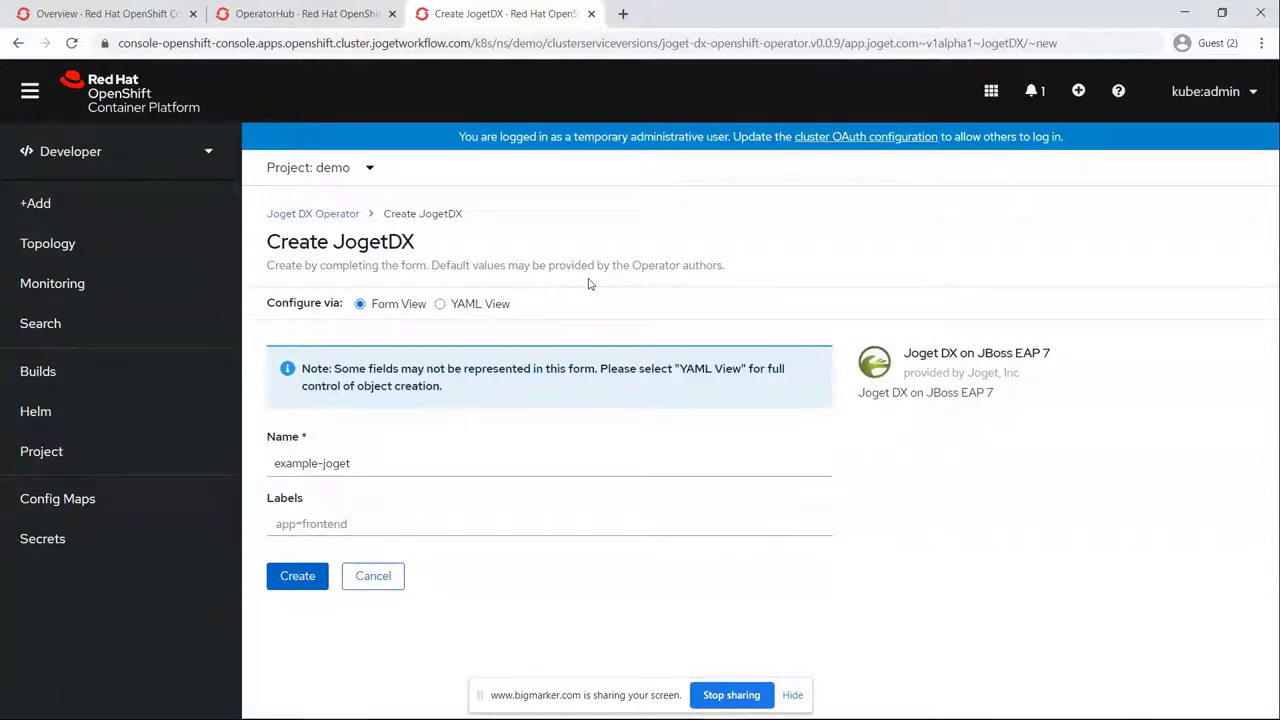
pyautogui.click(296, 575)
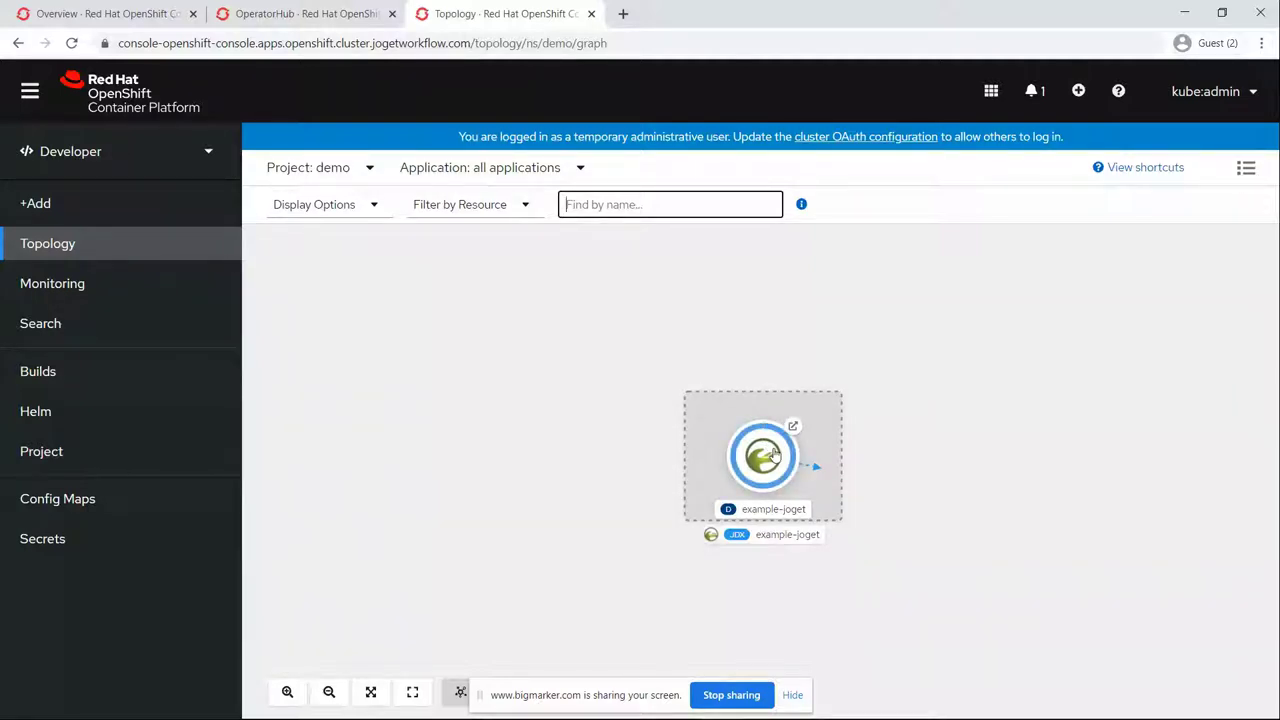
pyautogui.click(775, 455)
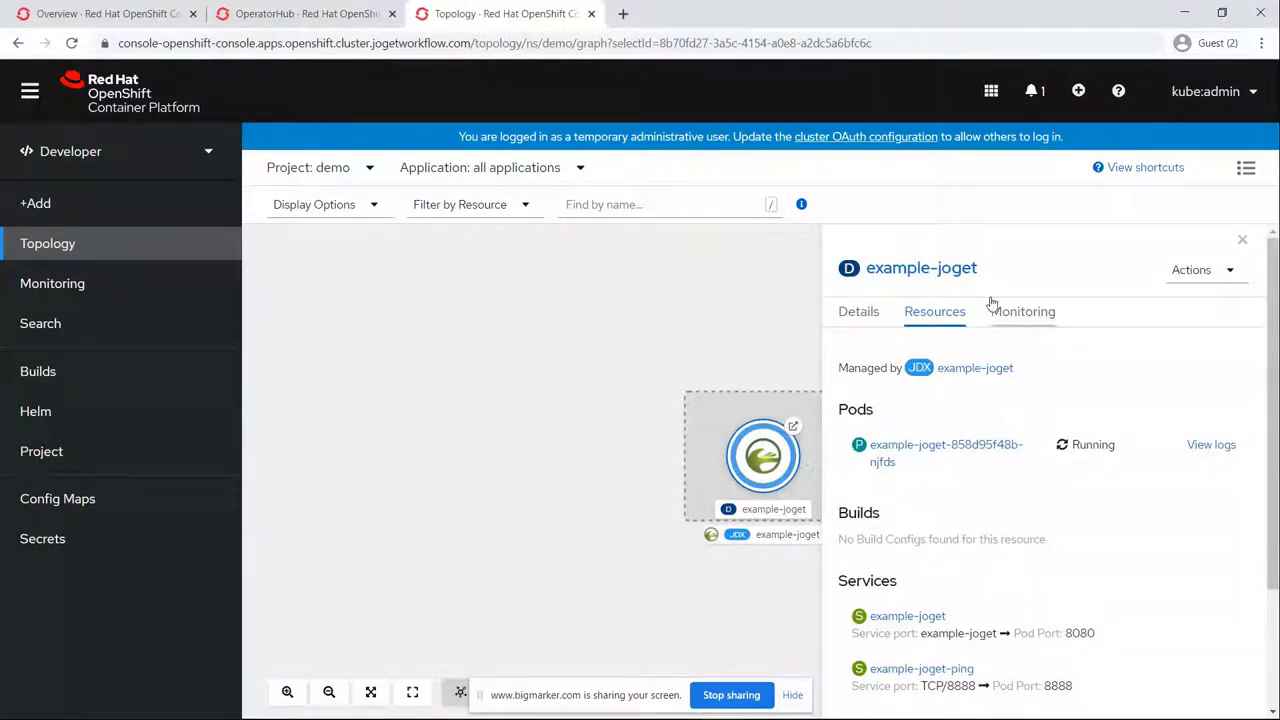
pyautogui.scroll(-1, 957, 340)
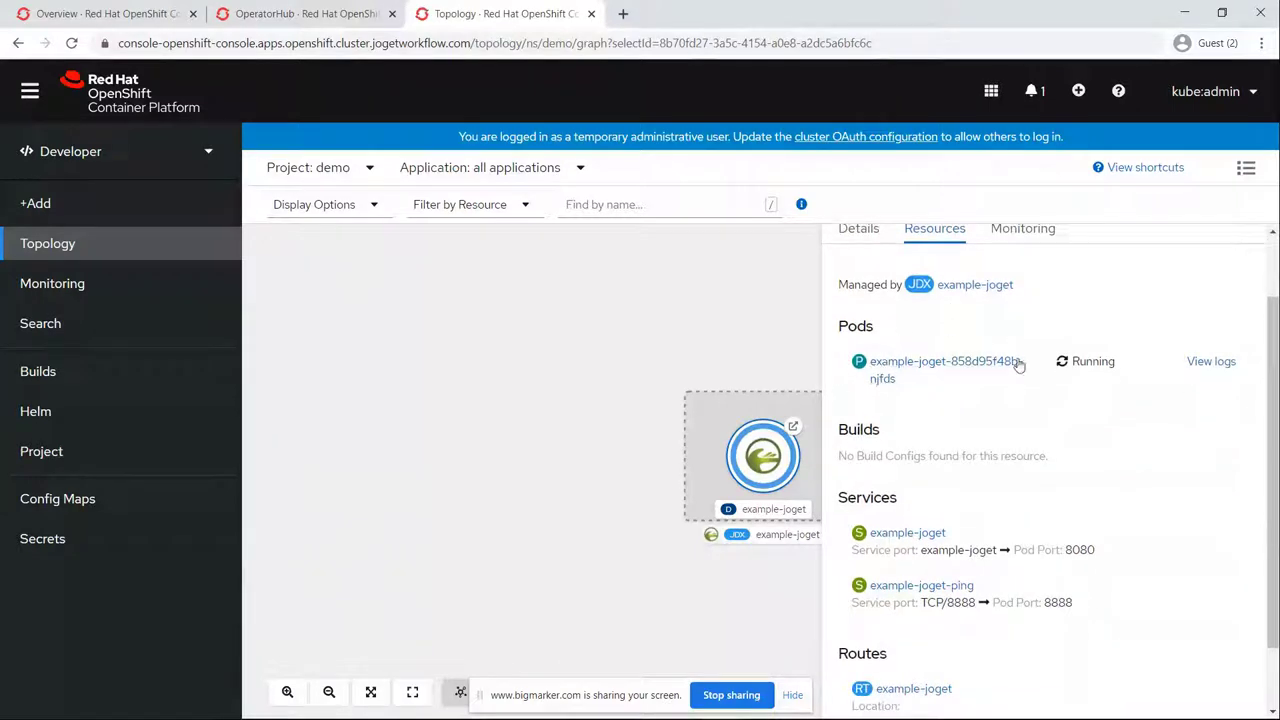
pyautogui.click(858, 228)
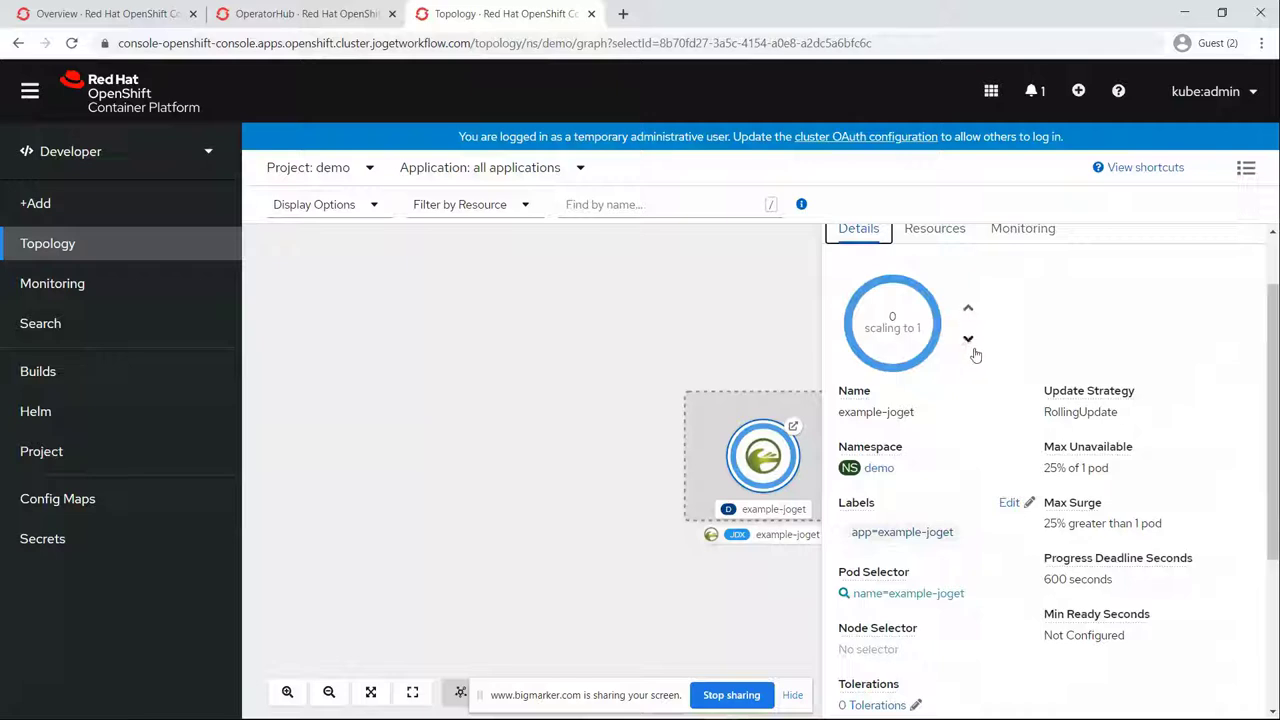
pyautogui.click(935, 244)
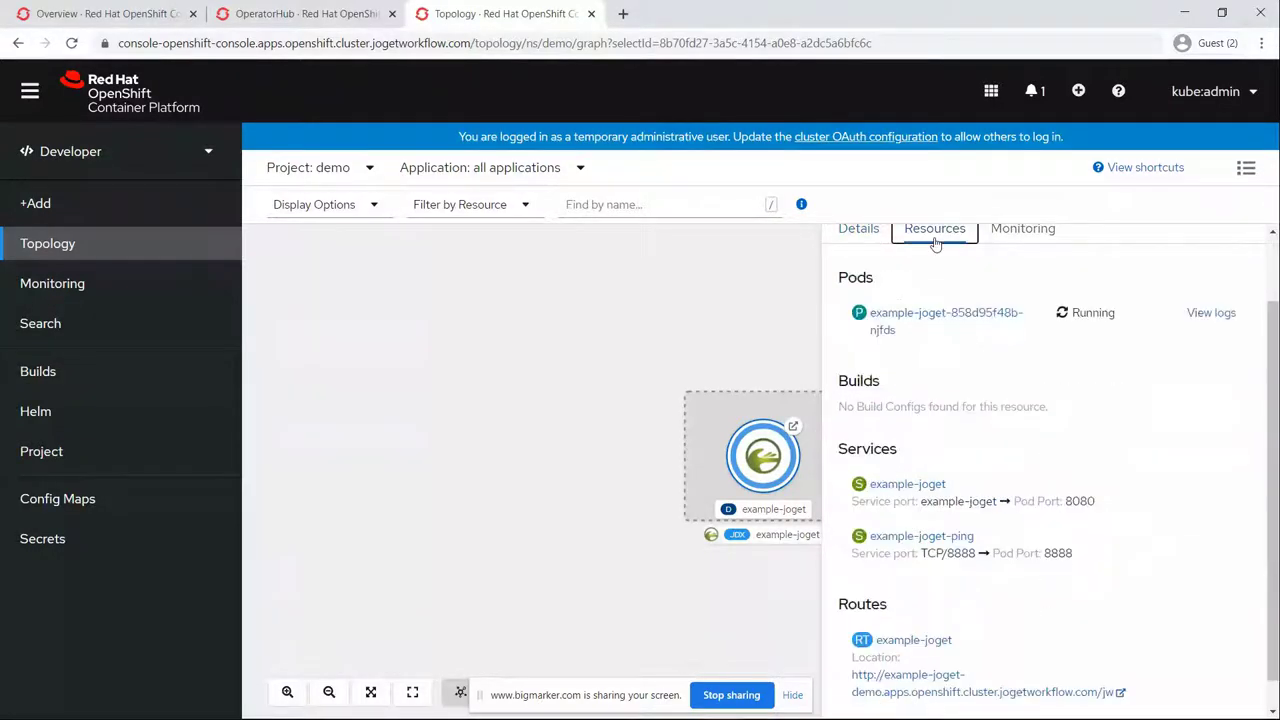
pyautogui.scroll(-2, 966, 355)
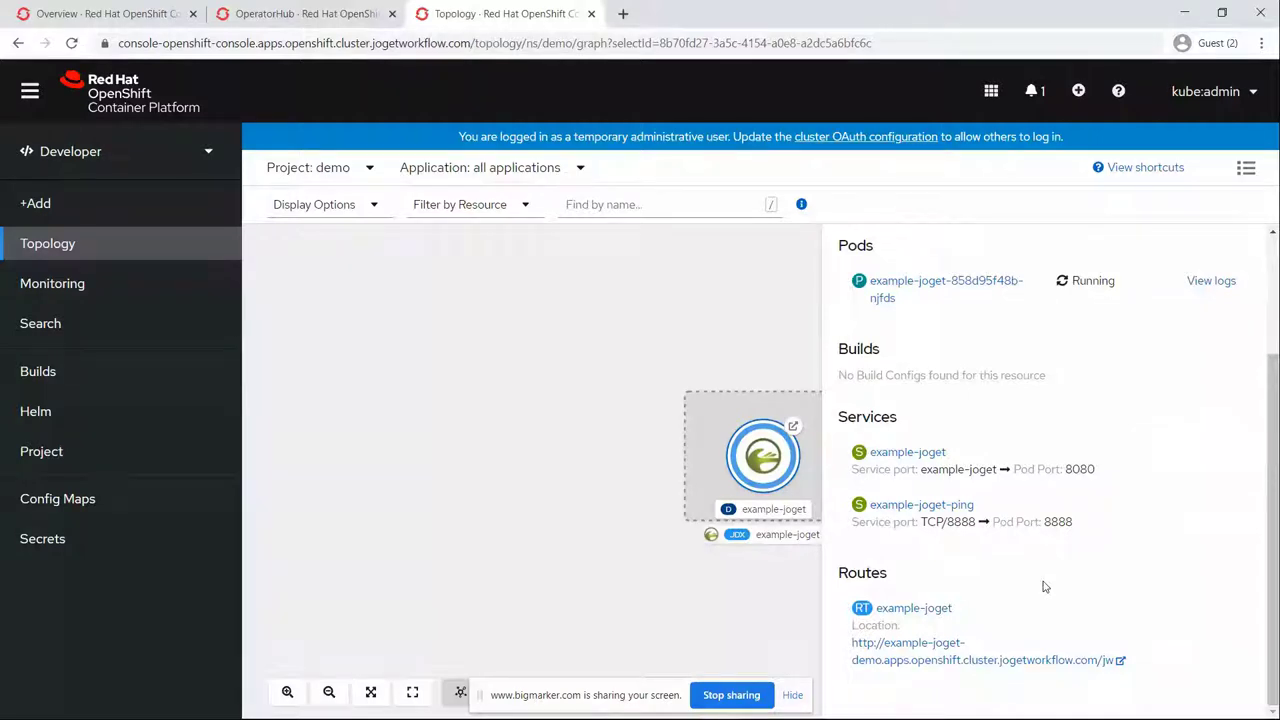
pyautogui.scroll(3, 930, 320)
pyautogui.click(857, 311)
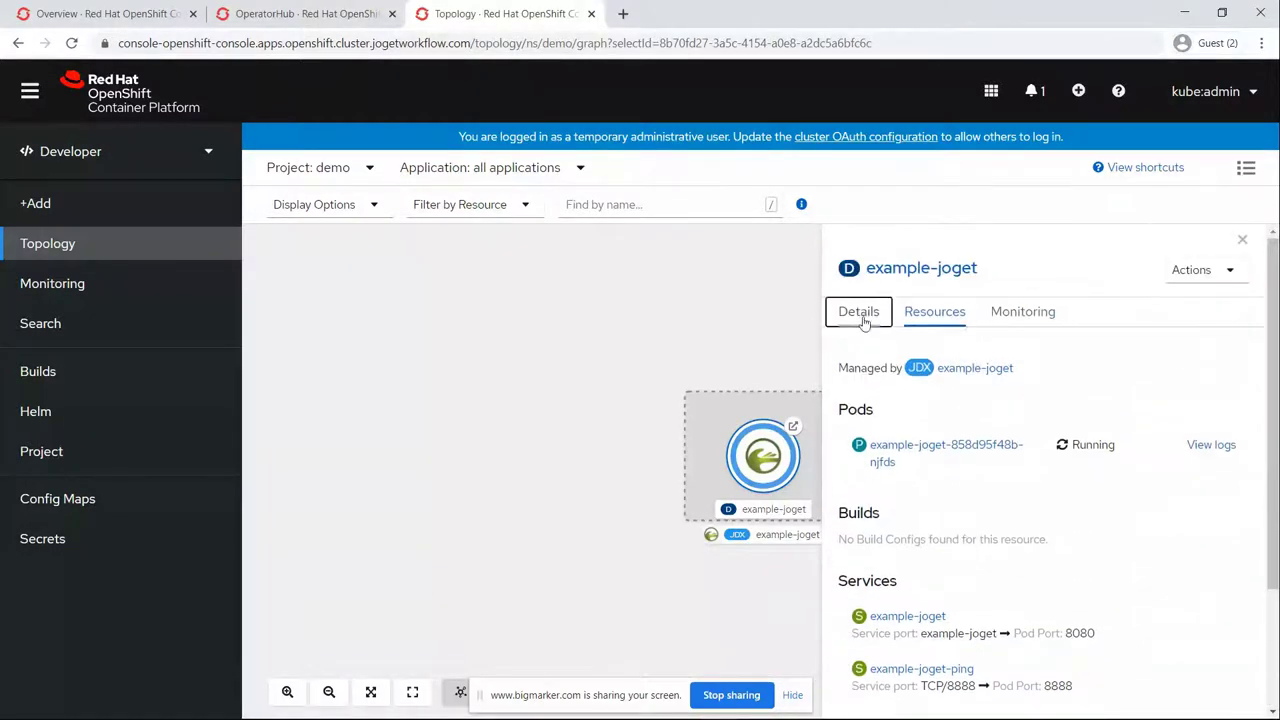
pyautogui.scroll(-5, 1050, 515)
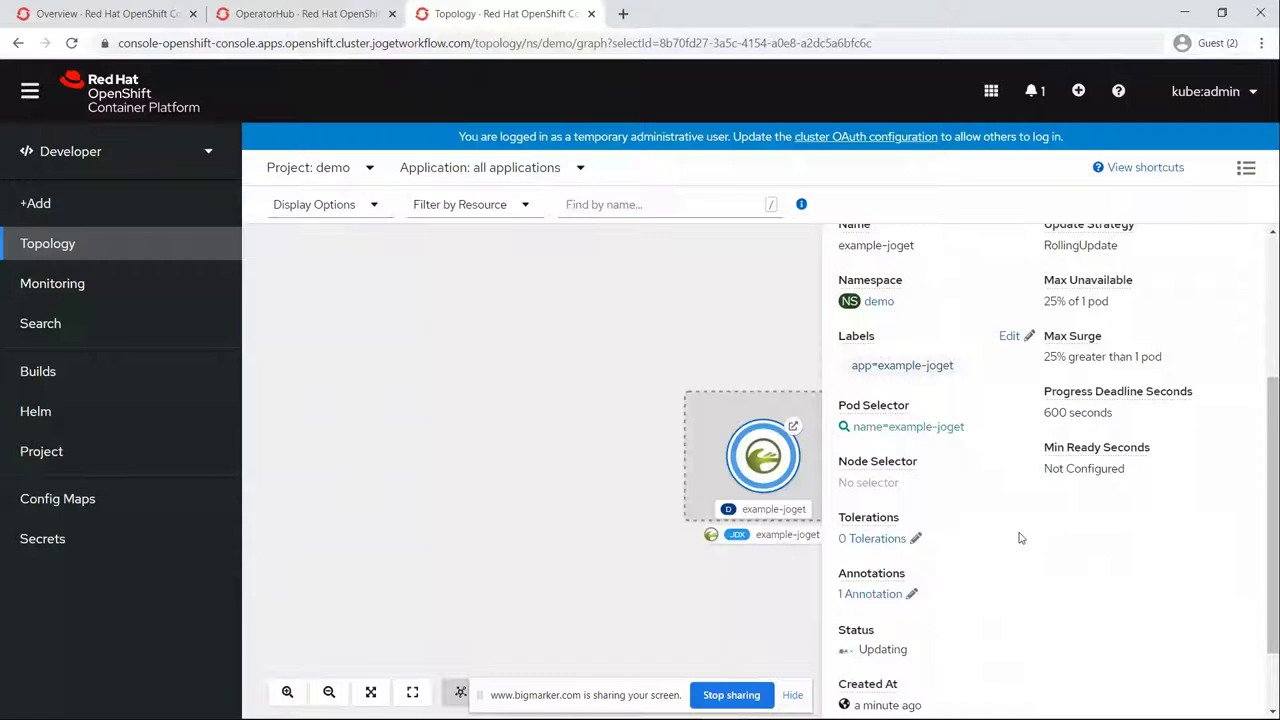
pyautogui.moveTo(845, 650); pyautogui.dragTo(906, 650)
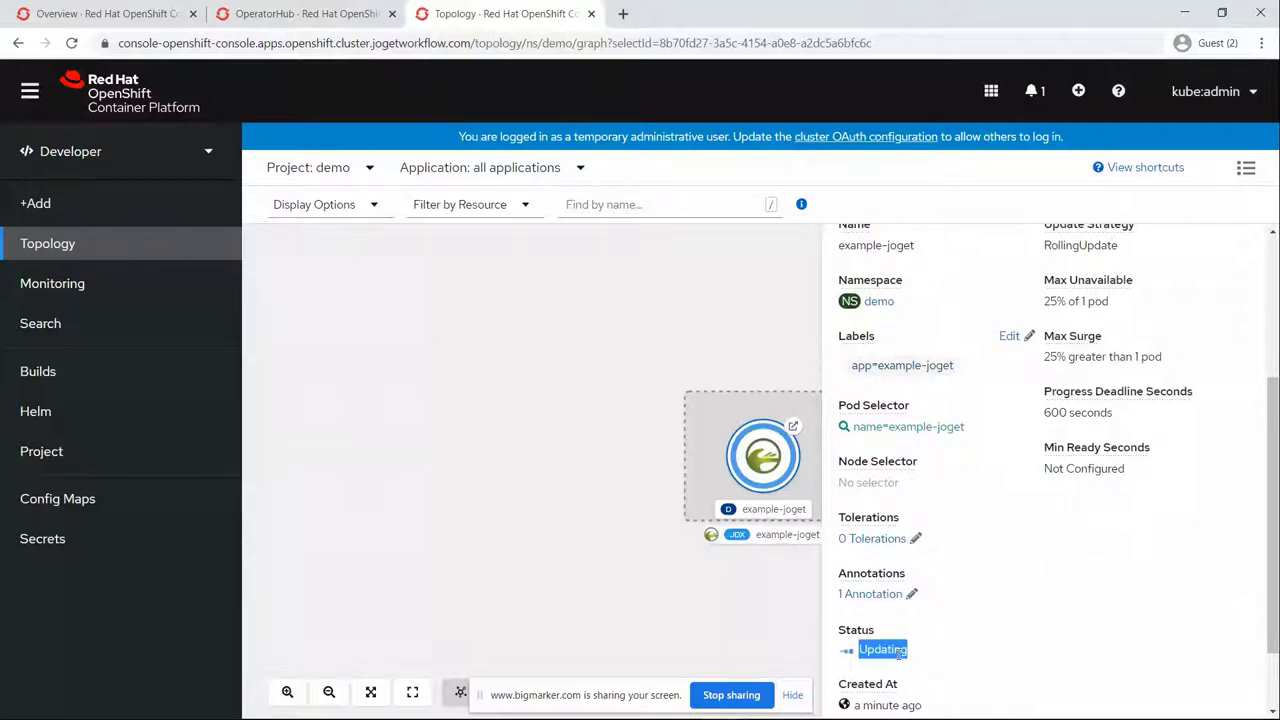
pyautogui.click(590, 452)
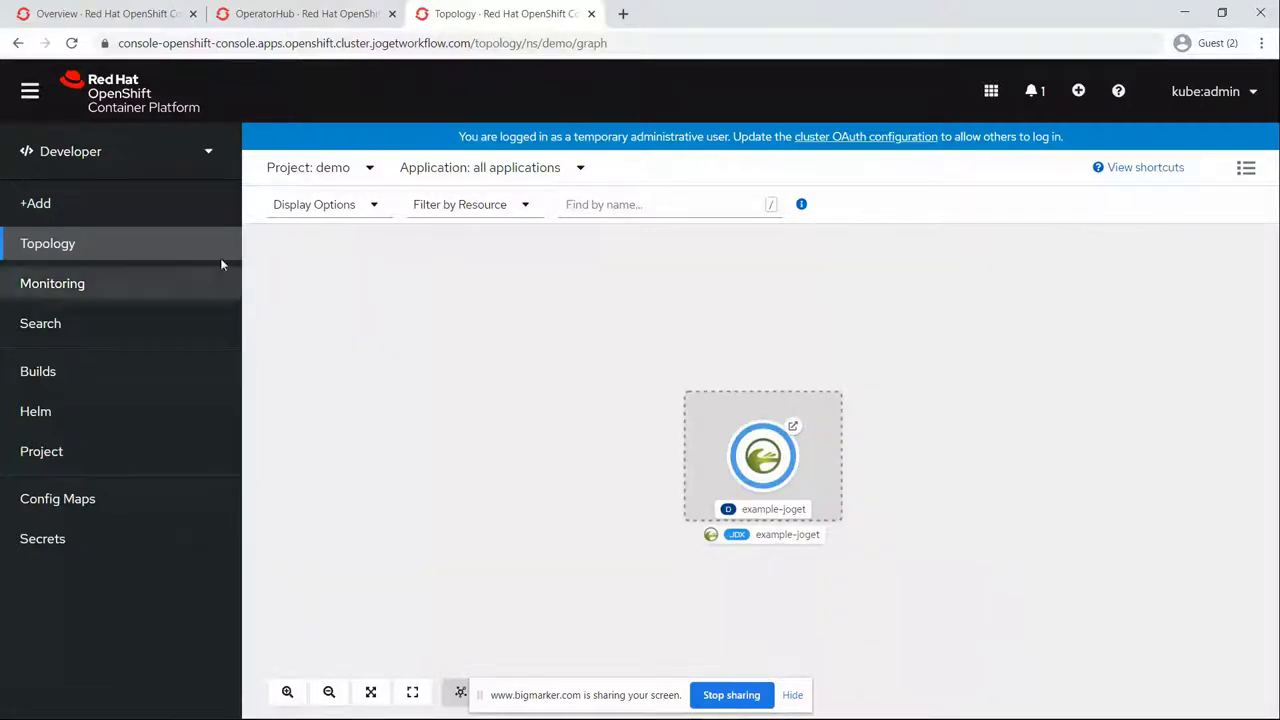
# Step: Start a MySQL instance from the Database catalog's MySQL template for the demo project
pyautogui.click(156, 218)
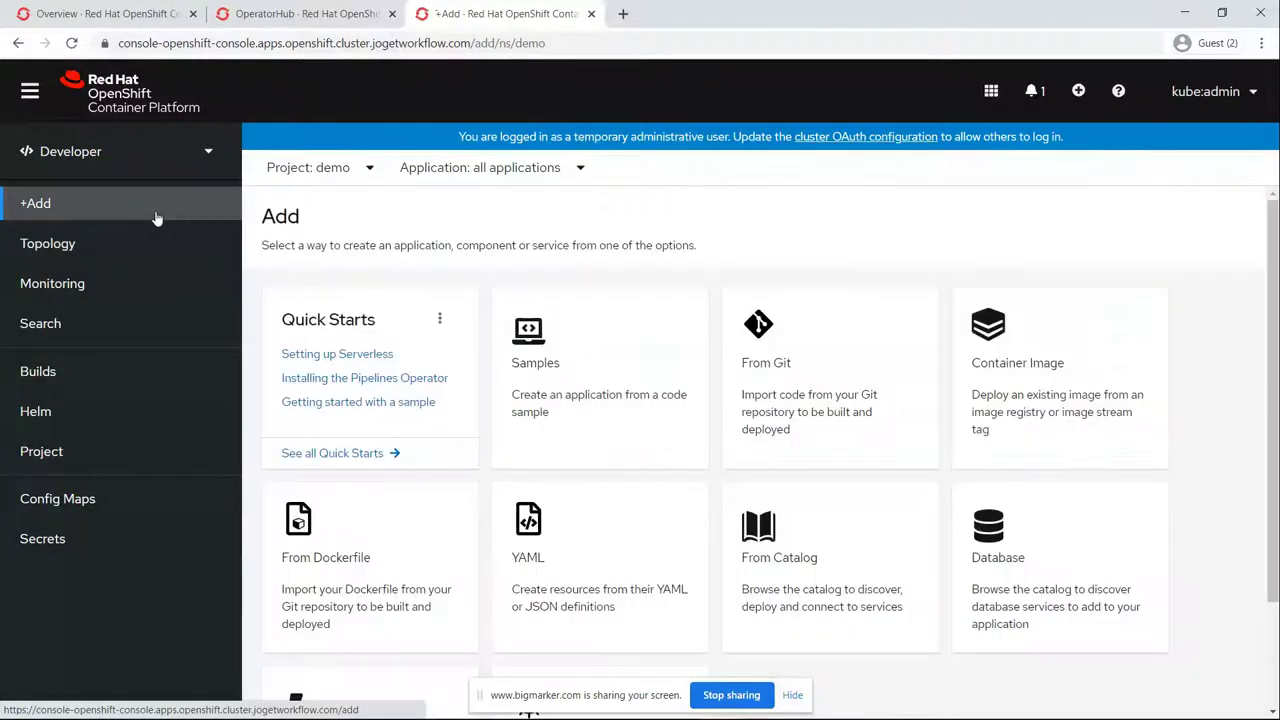
pyautogui.click(996, 518)
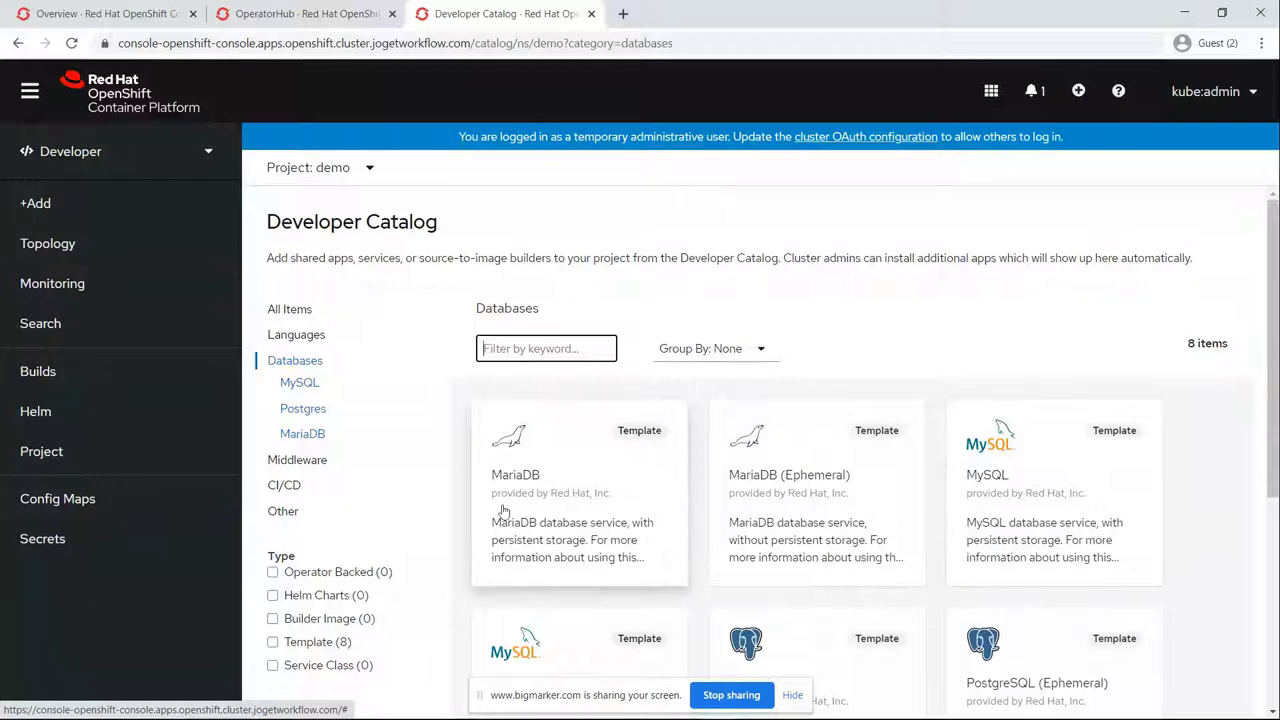
pyautogui.click(1024, 482)
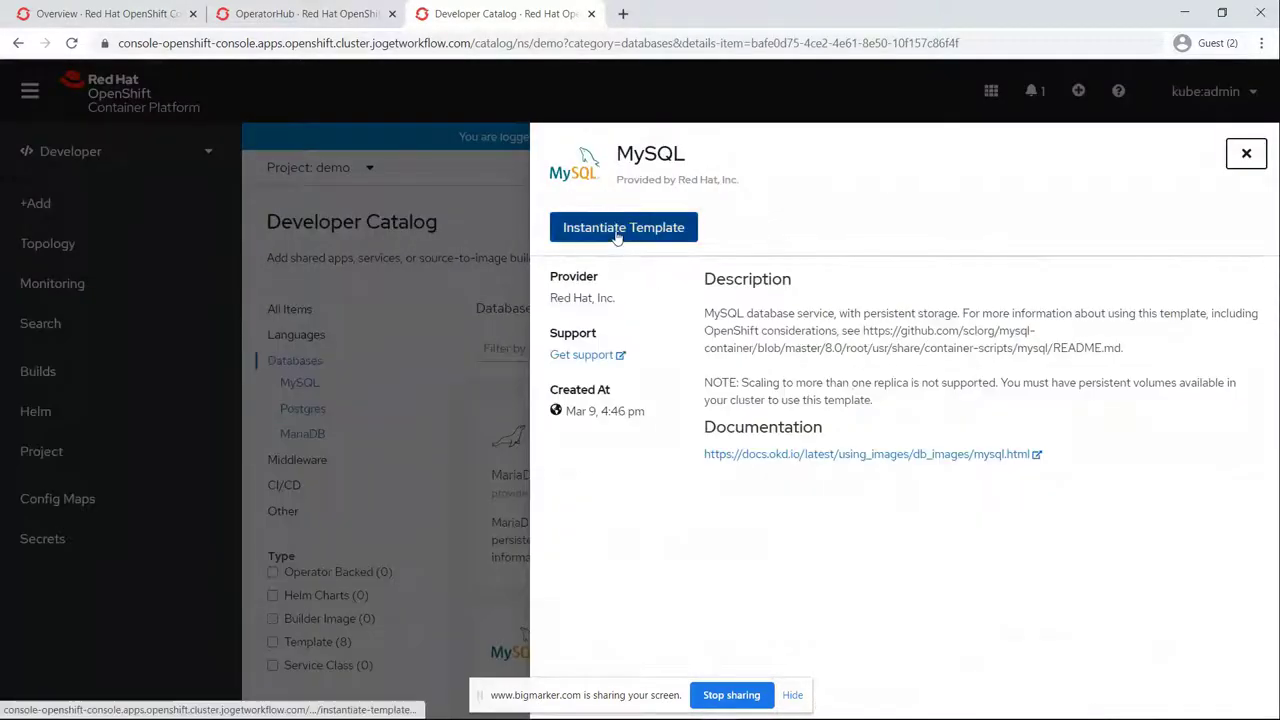
pyautogui.click(618, 230)
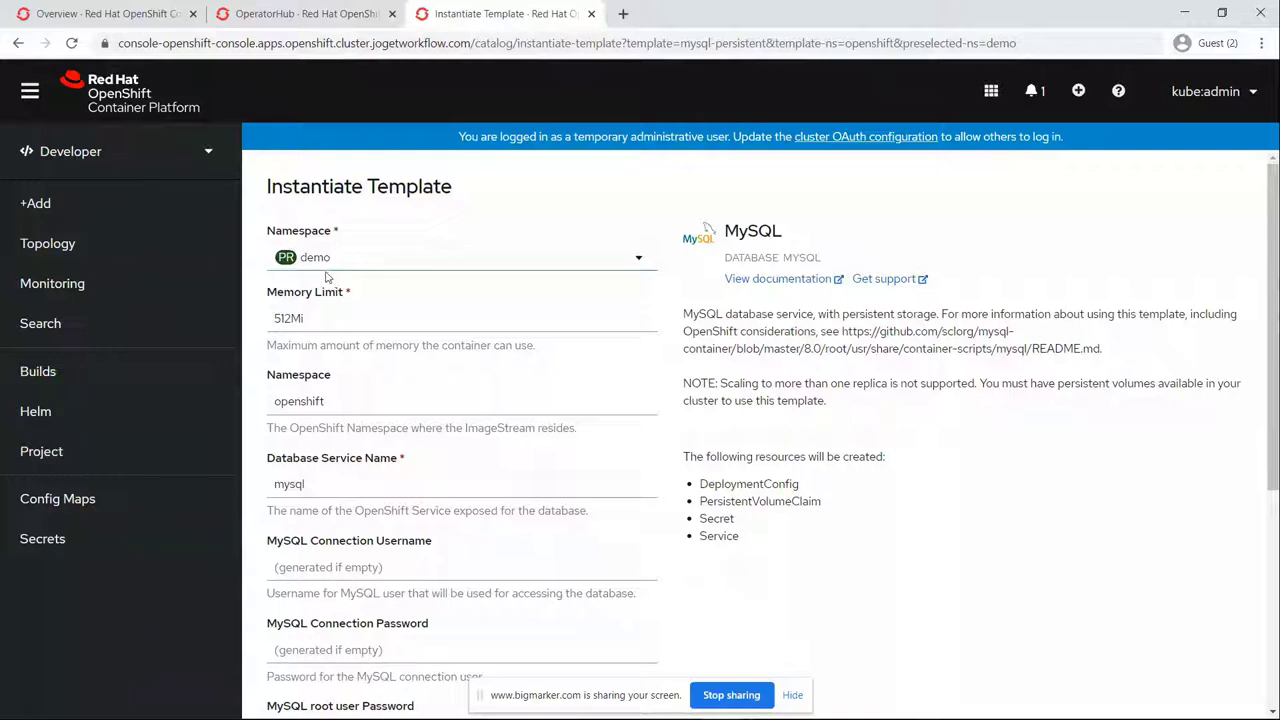
# Step: Set service name jogetdb, connection user joget, and the connection and root passwords
pyautogui.scroll(-2, 326, 277)
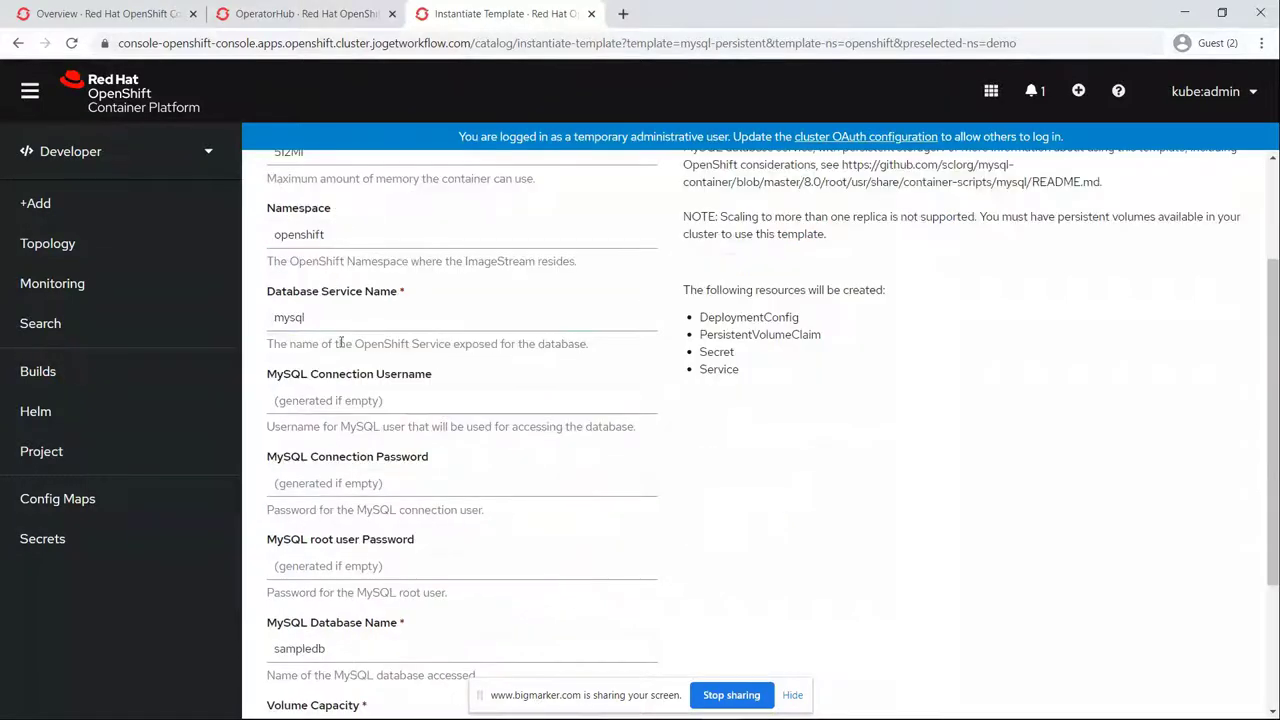
pyautogui.doubleClick(293, 320)
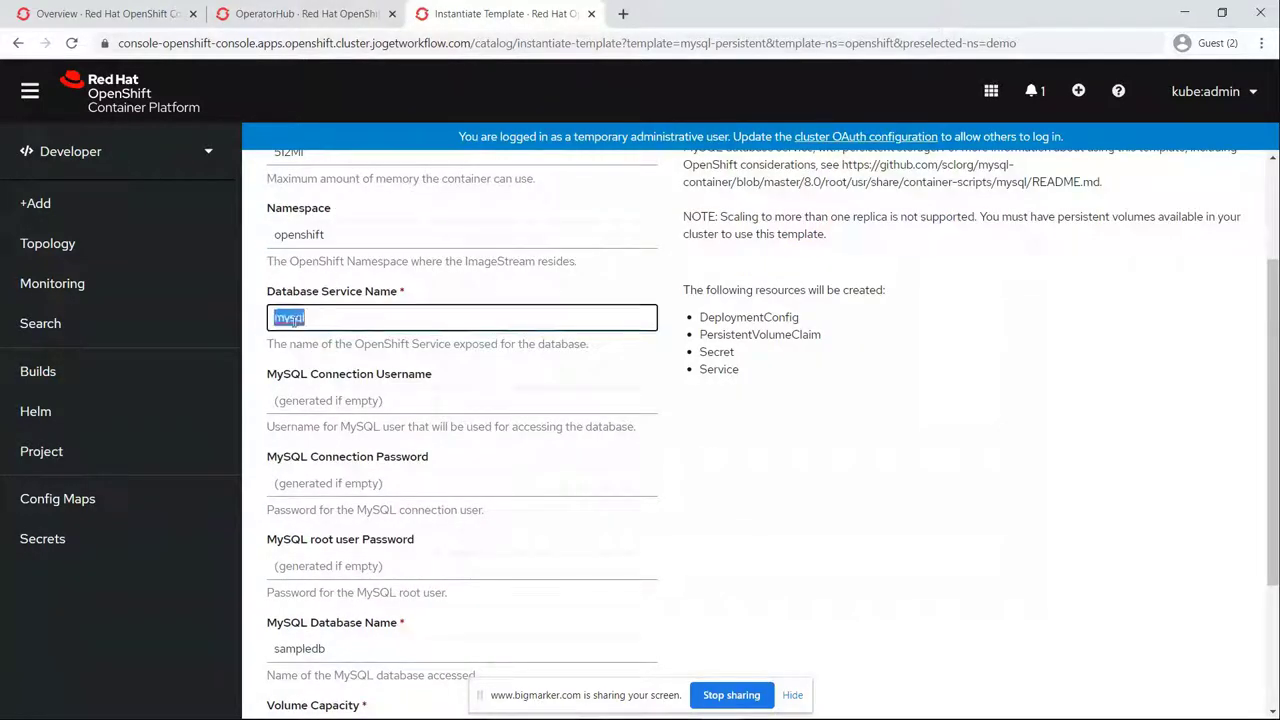
pyautogui.write('jogetdb')
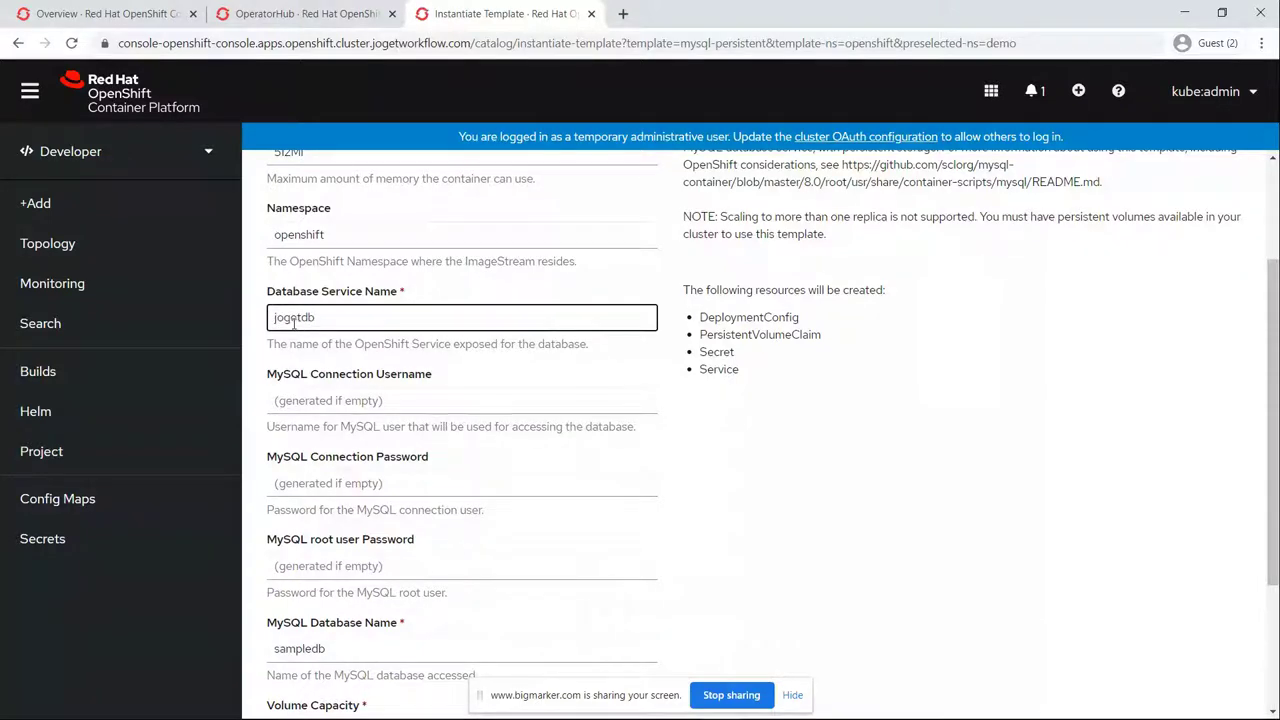
pyautogui.scroll(-2, 293, 320)
pyautogui.click(300, 232)
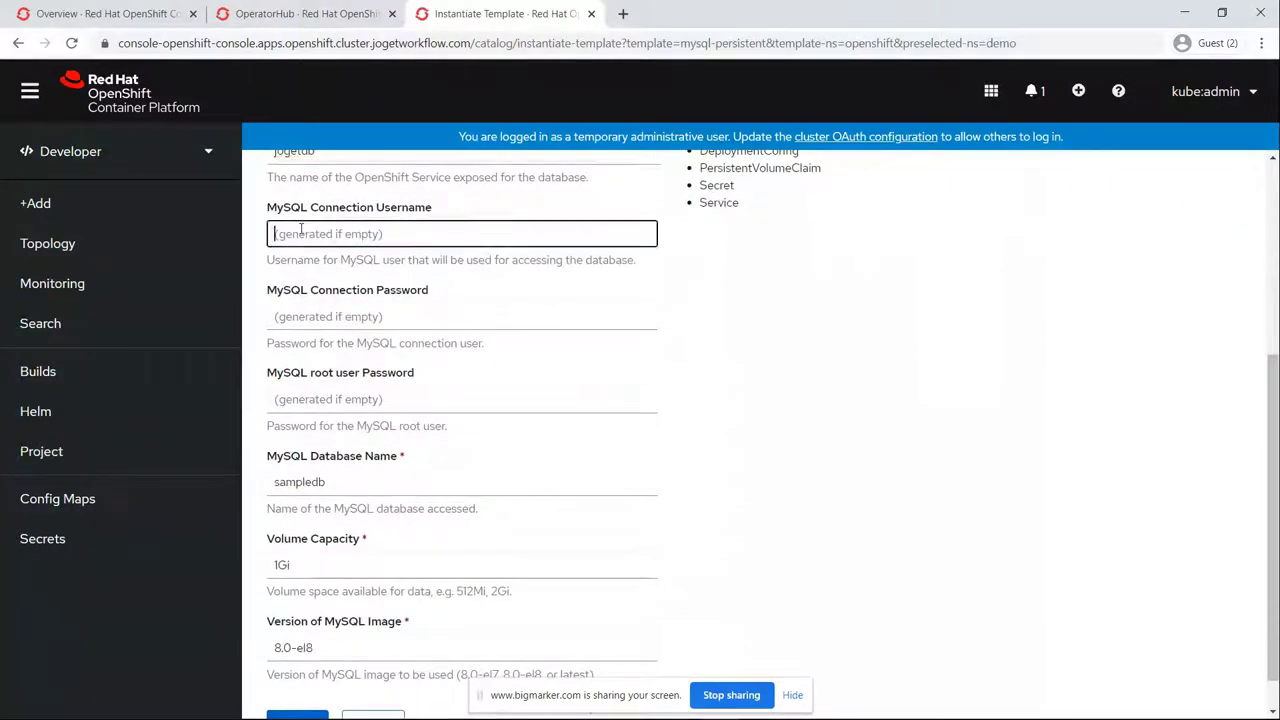
pyautogui.write('joget')
pyautogui.press('Tab')
pyautogui.write('joget')
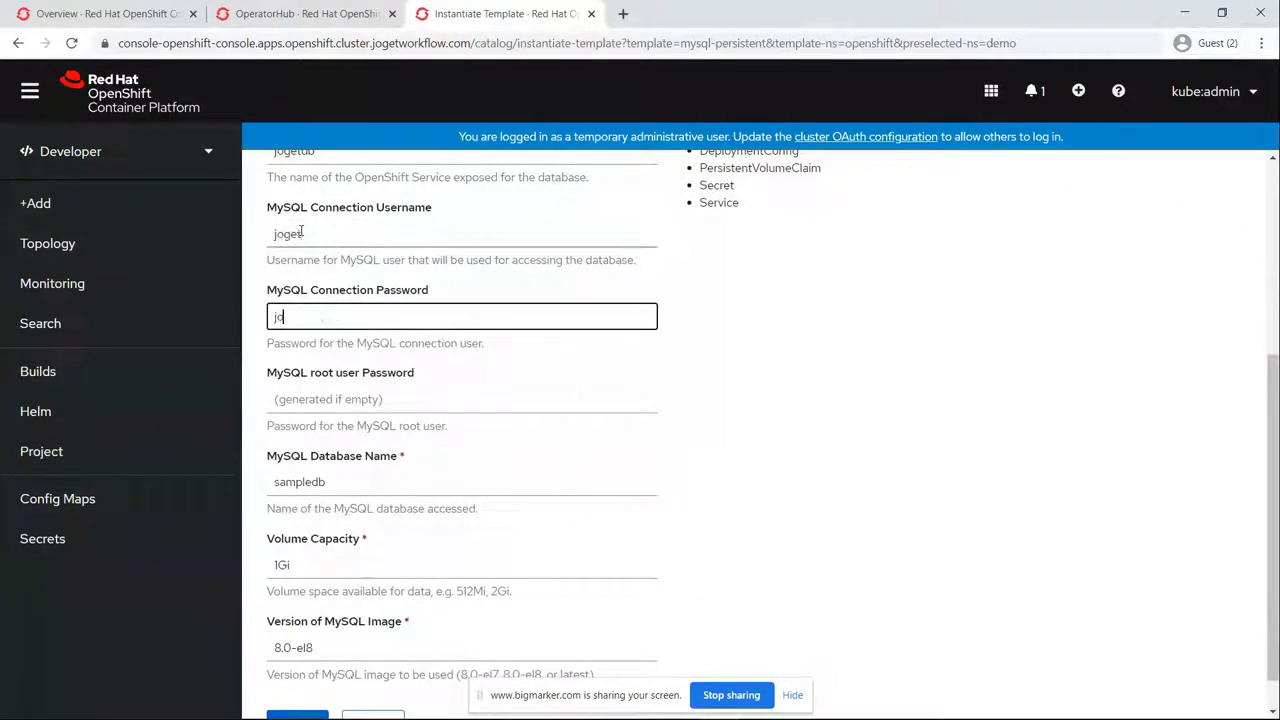
pyautogui.press('Tab')
pyautogui.write('joget')
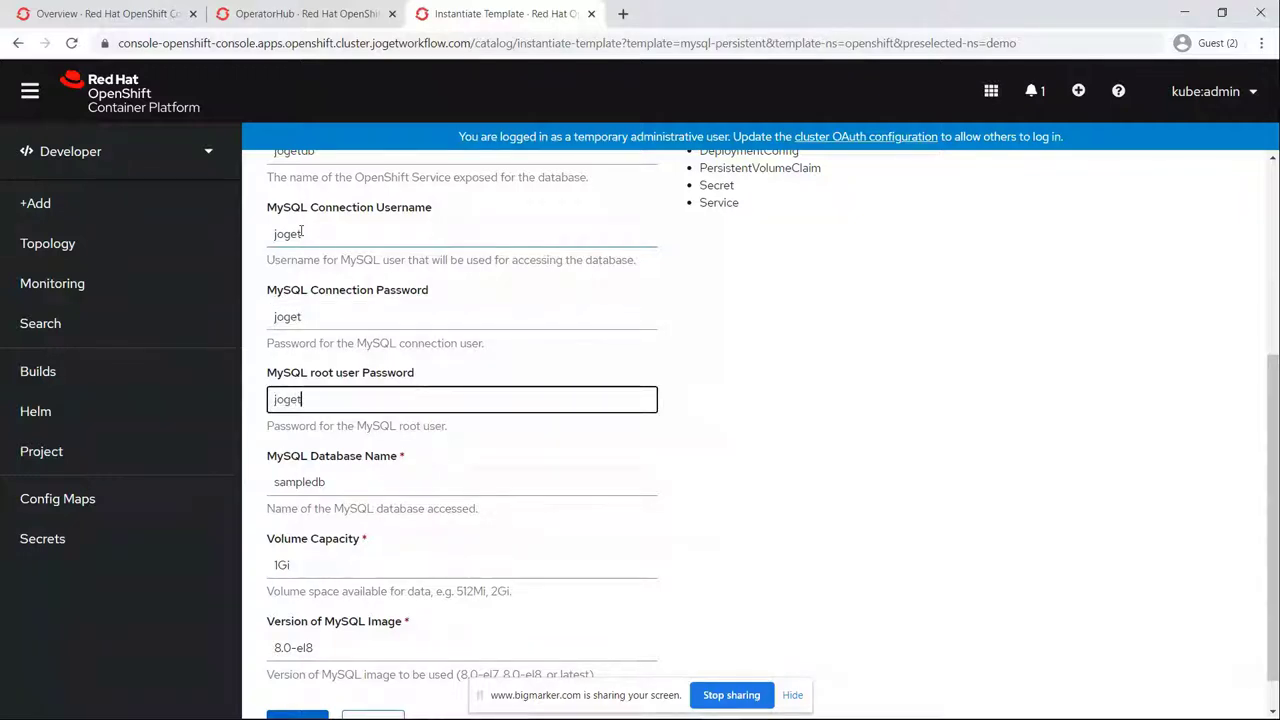
# Step: Change the database name from sampledb to jwdb
pyautogui.doubleClick(314, 481)
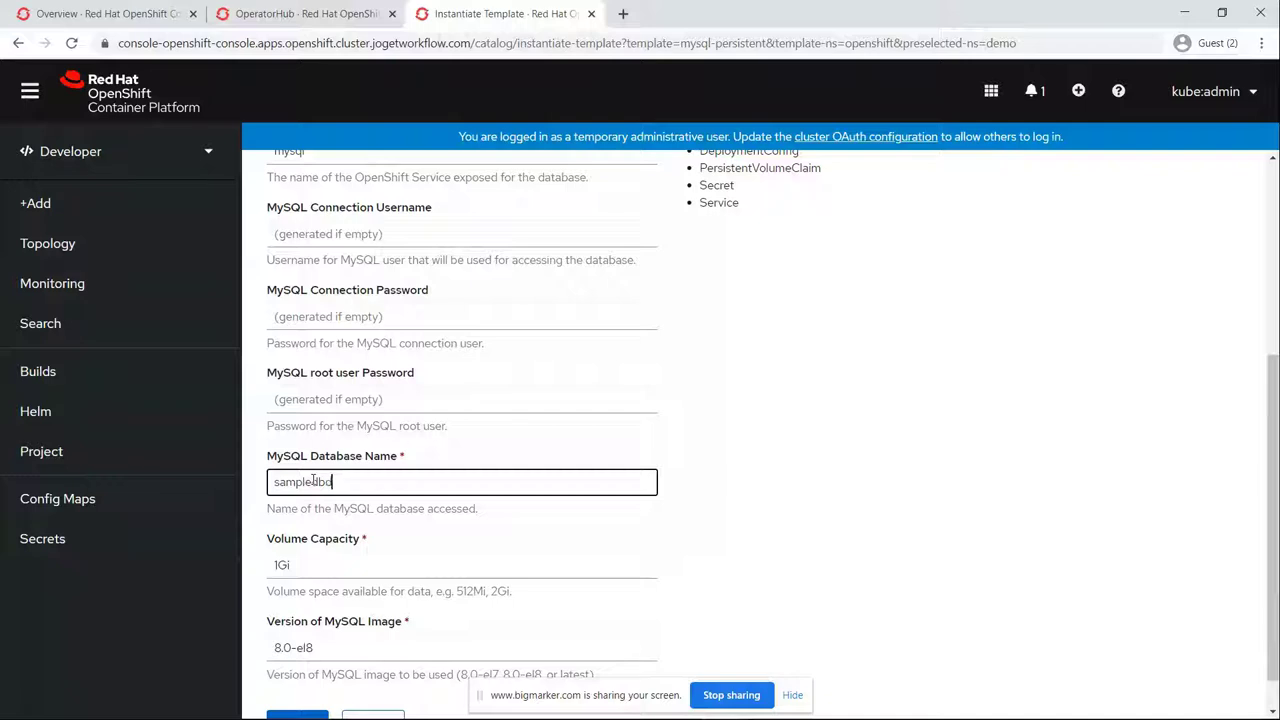
pyautogui.doubleClick(314, 481)
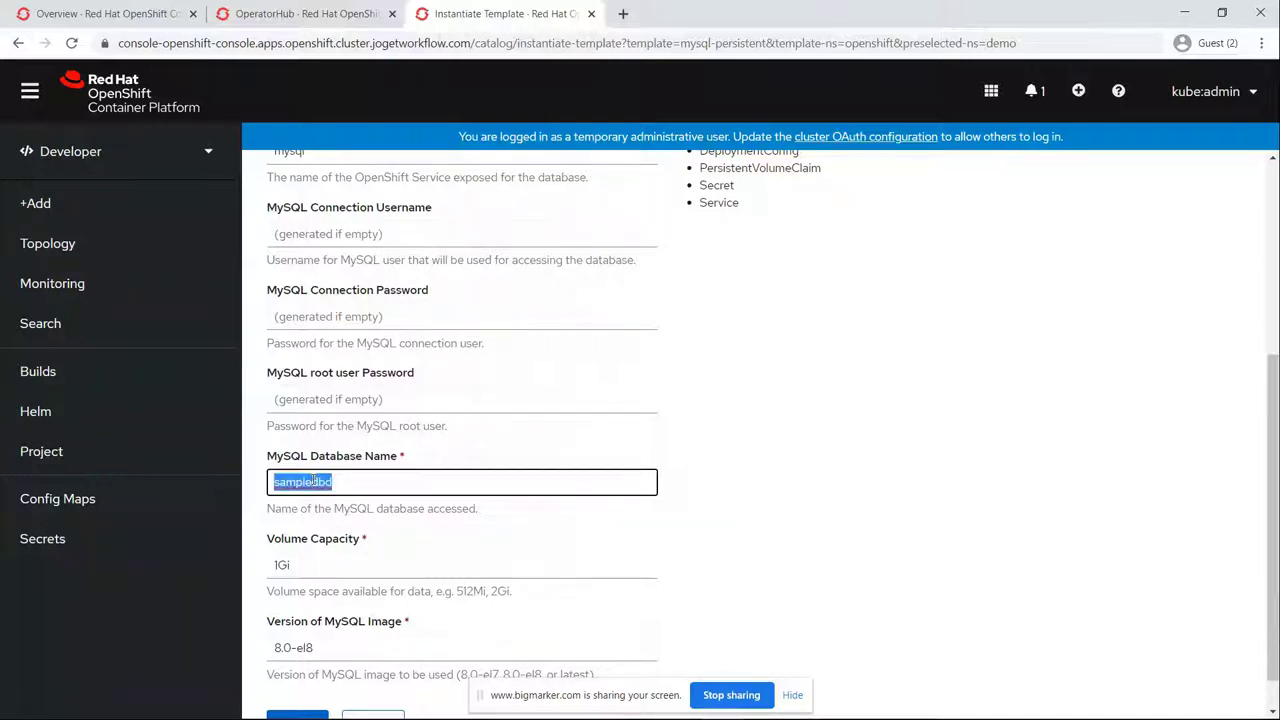
pyautogui.press('BackSpace')
pyautogui.write('jwdb')
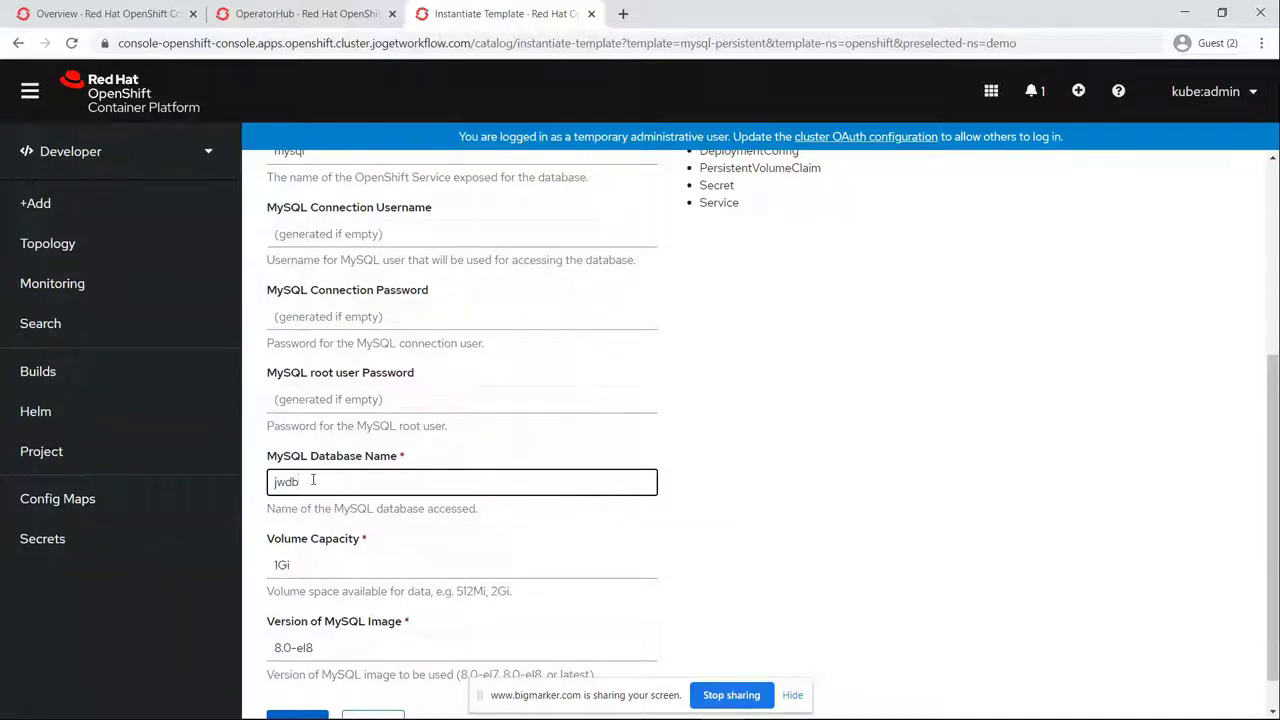
# Step: Re-enter user joget, both passwords and service name jogetdb, then create the database
pyautogui.scroll(1, 325, 460)
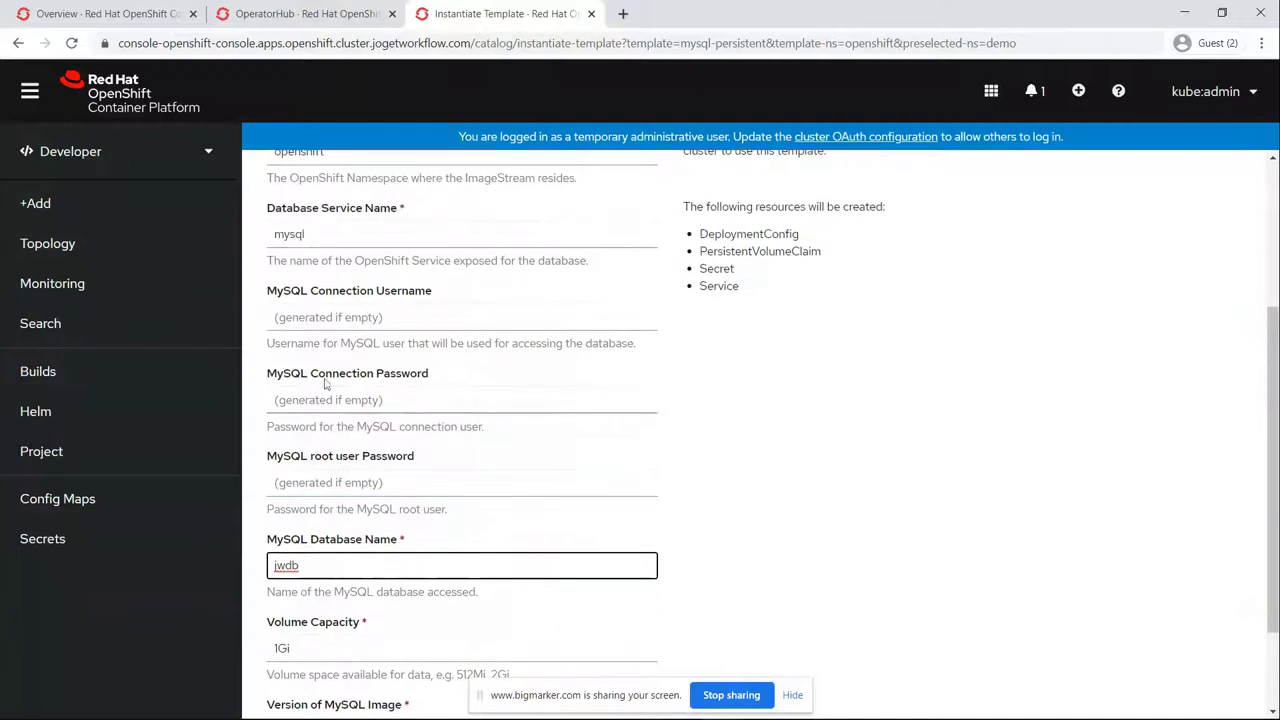
pyautogui.click(330, 318)
pyautogui.write('joget')
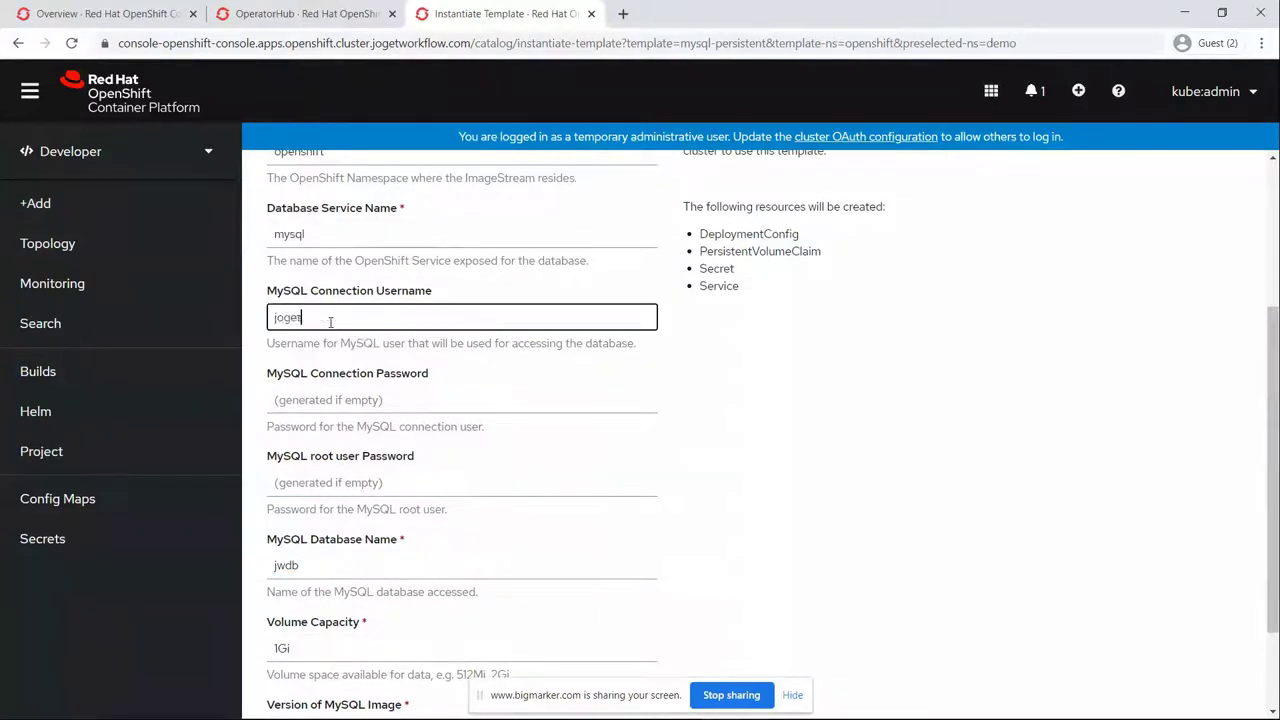
pyautogui.press('Tab')
pyautogui.write('joget')
pyautogui.press('Tab')
pyautogui.write('joget')
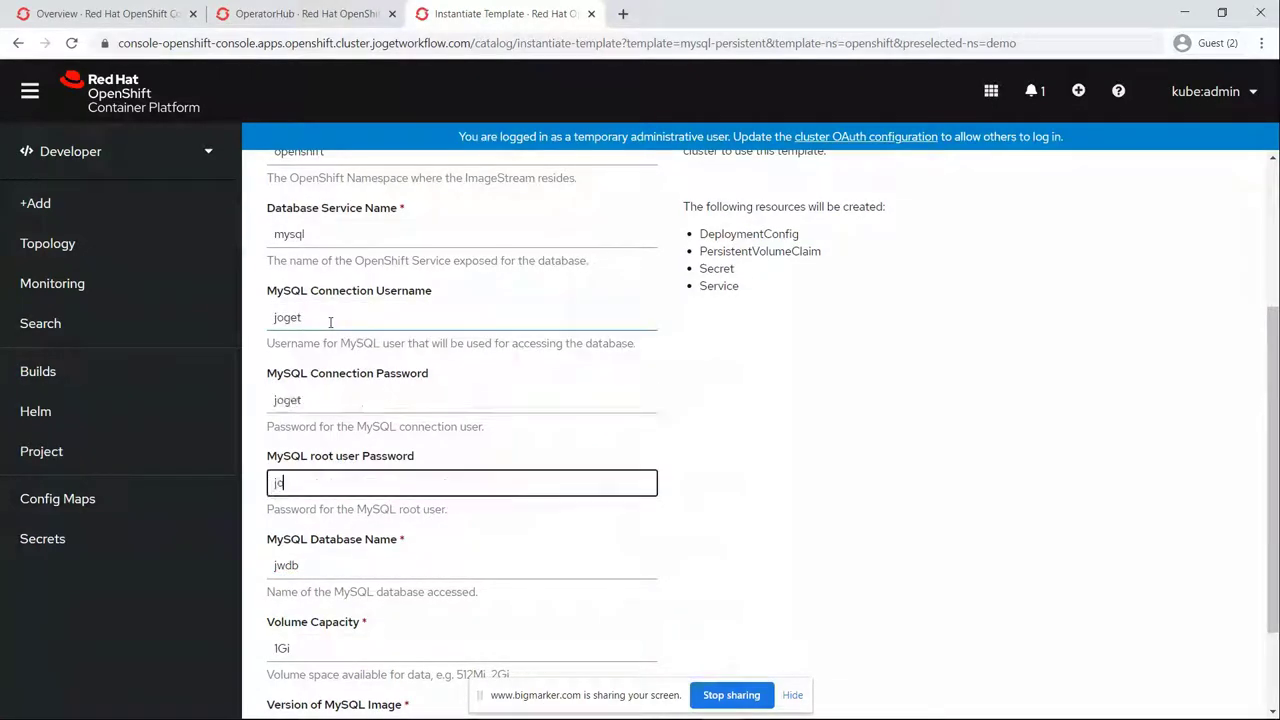
pyautogui.scroll(1, 384, 338)
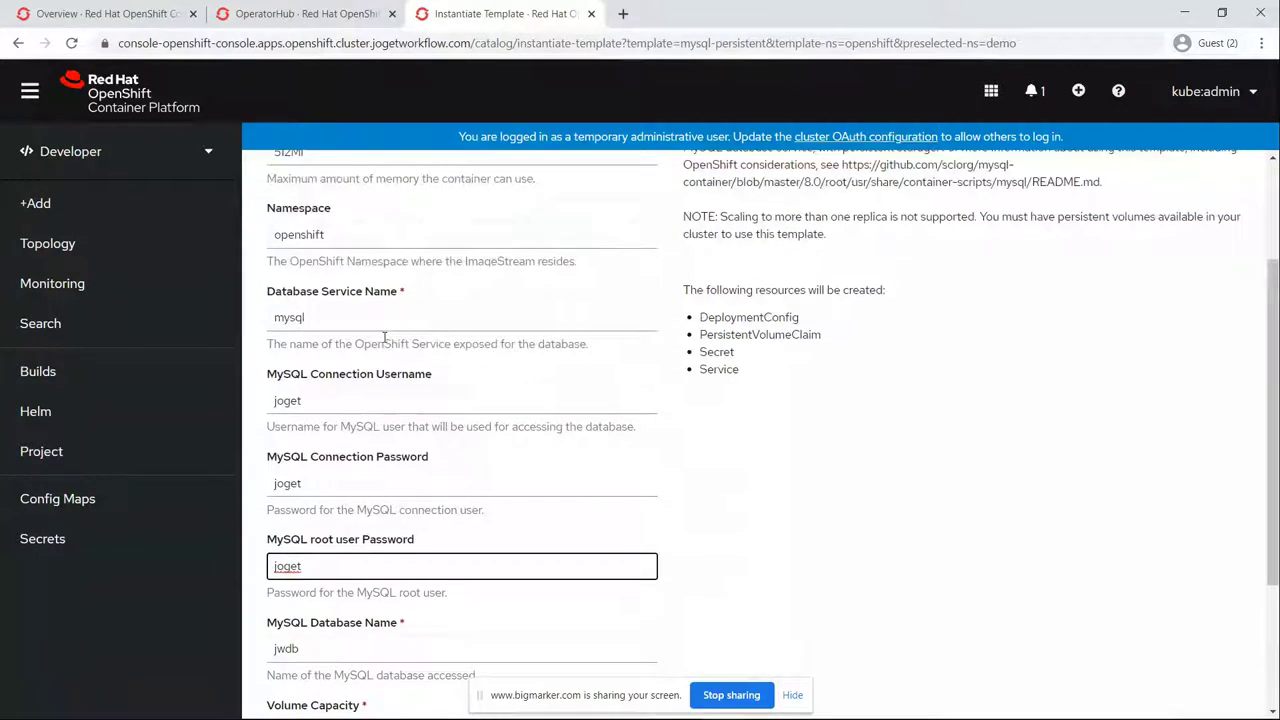
pyautogui.doubleClick(272, 318)
pyautogui.write('jogetdb')
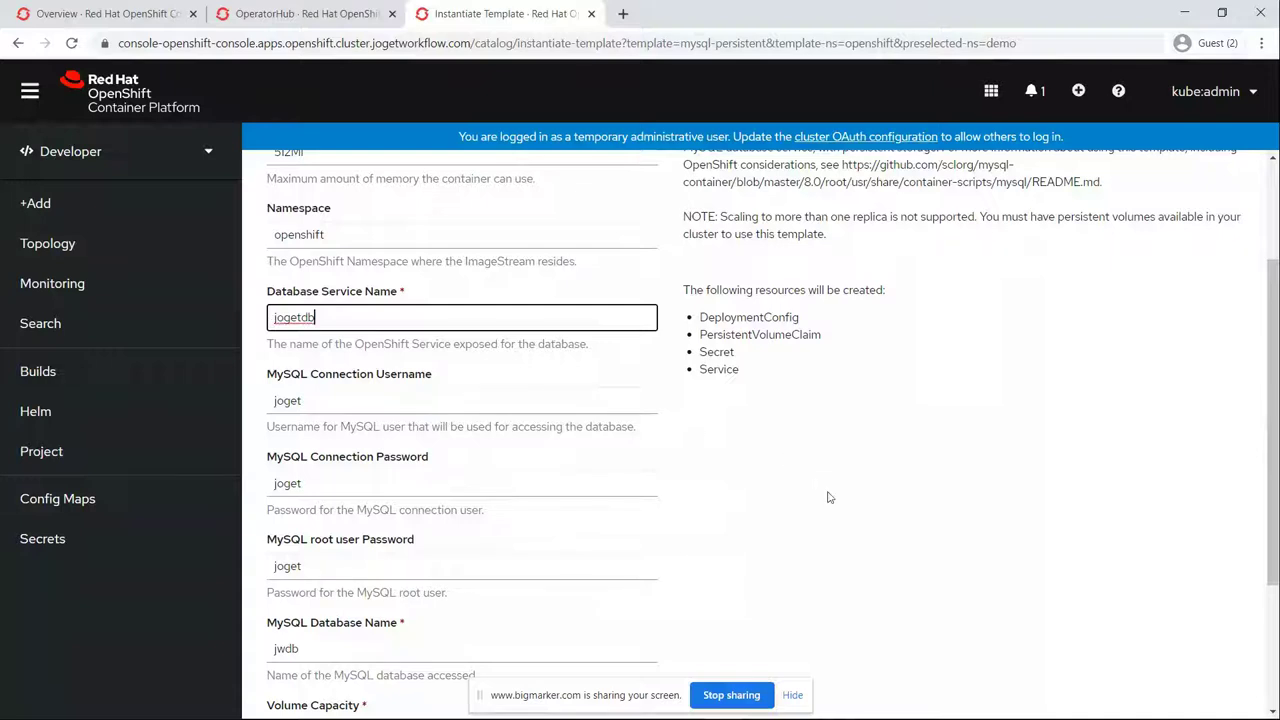
pyautogui.scroll(-3, 829, 497)
pyautogui.click(307, 679)
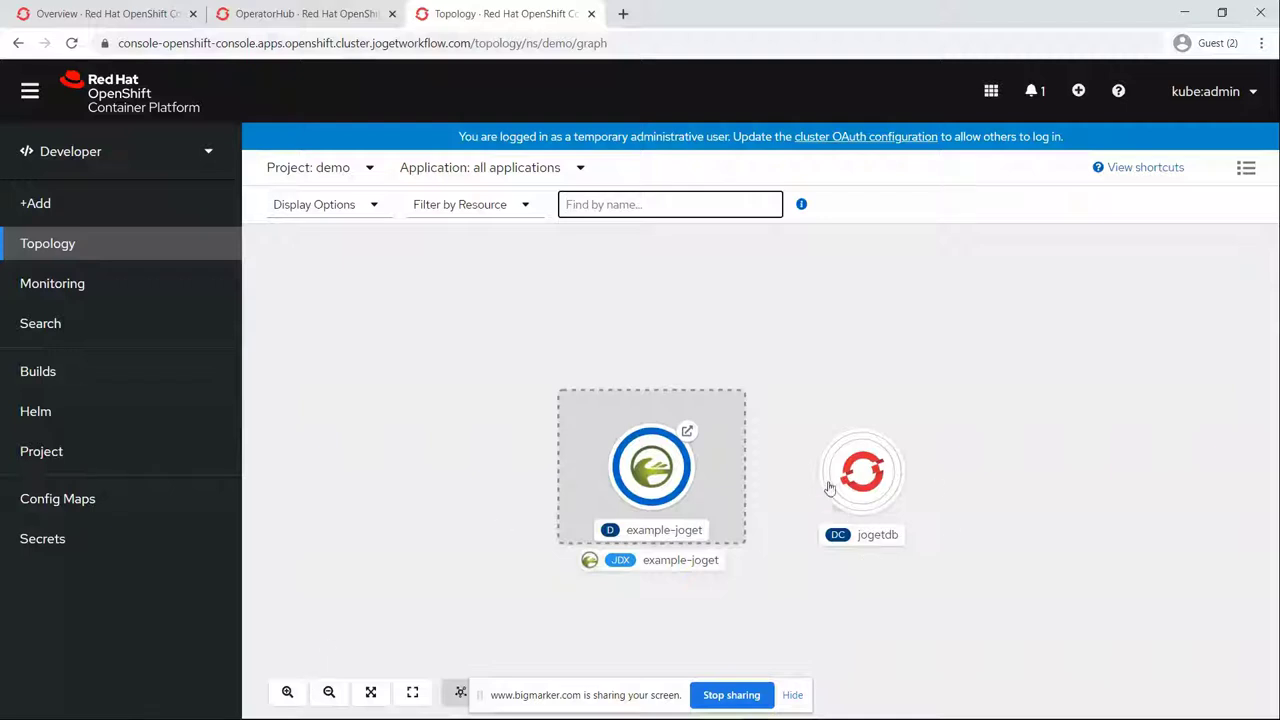
# Step: Inspect the example-joget details and jogetdb's details, pods and services
pyautogui.moveTo(898, 484)
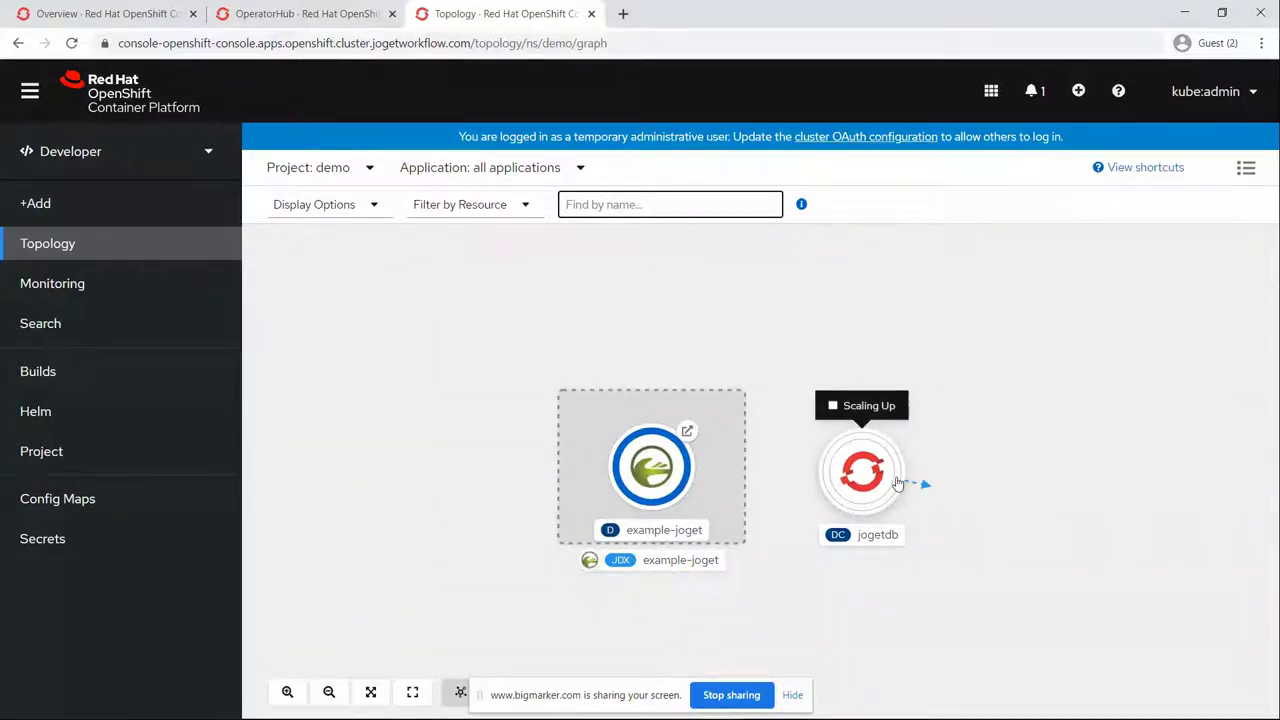
pyautogui.click(662, 476)
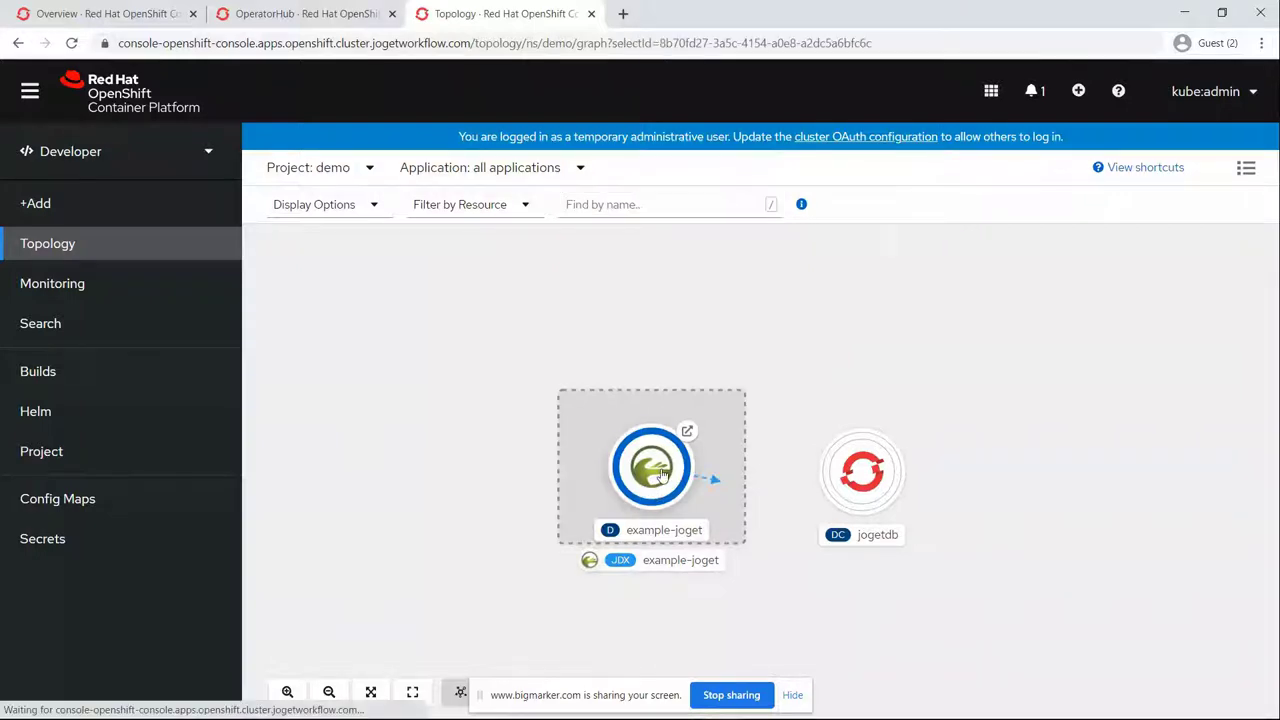
pyautogui.scroll(-5, 1034, 466)
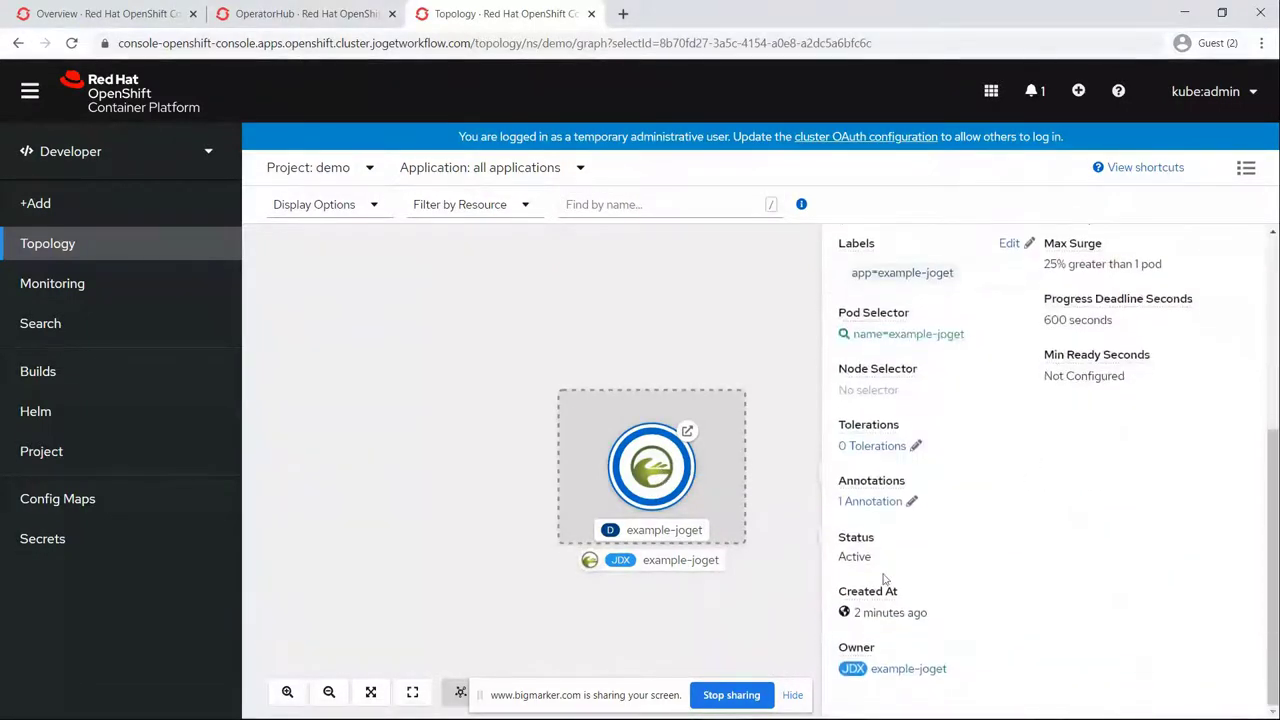
pyautogui.click(780, 363)
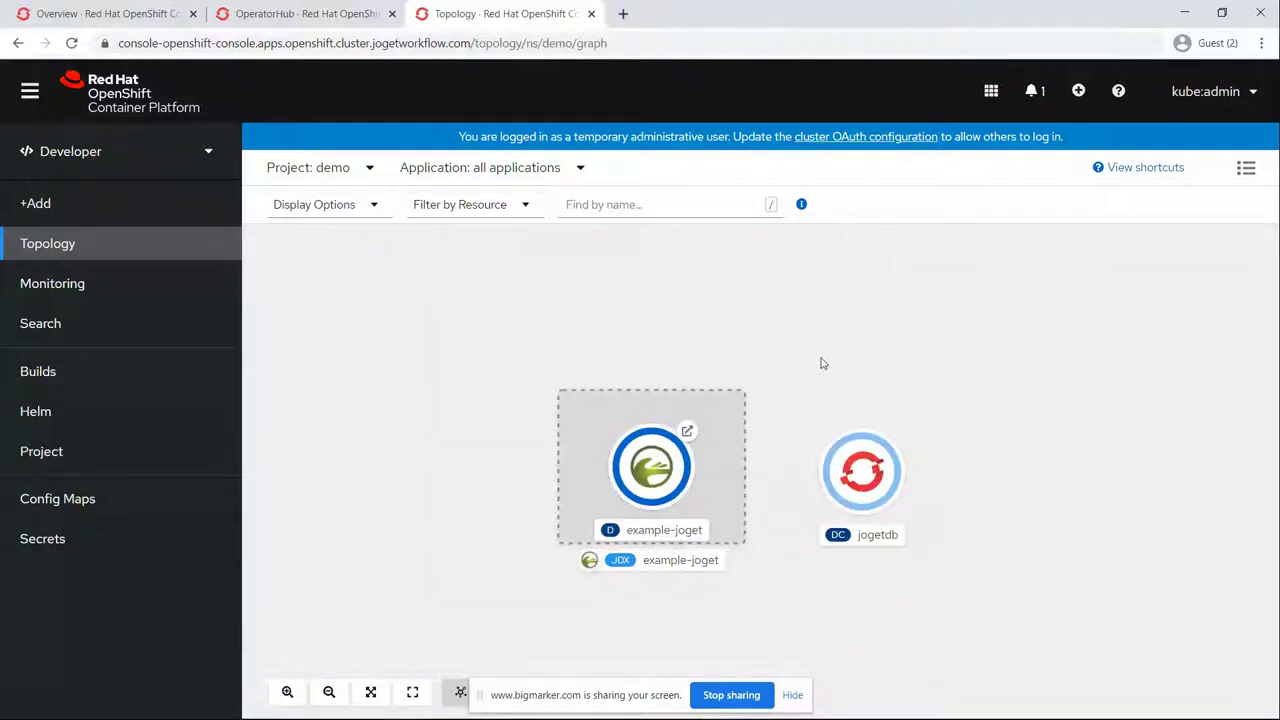
pyautogui.click(886, 477)
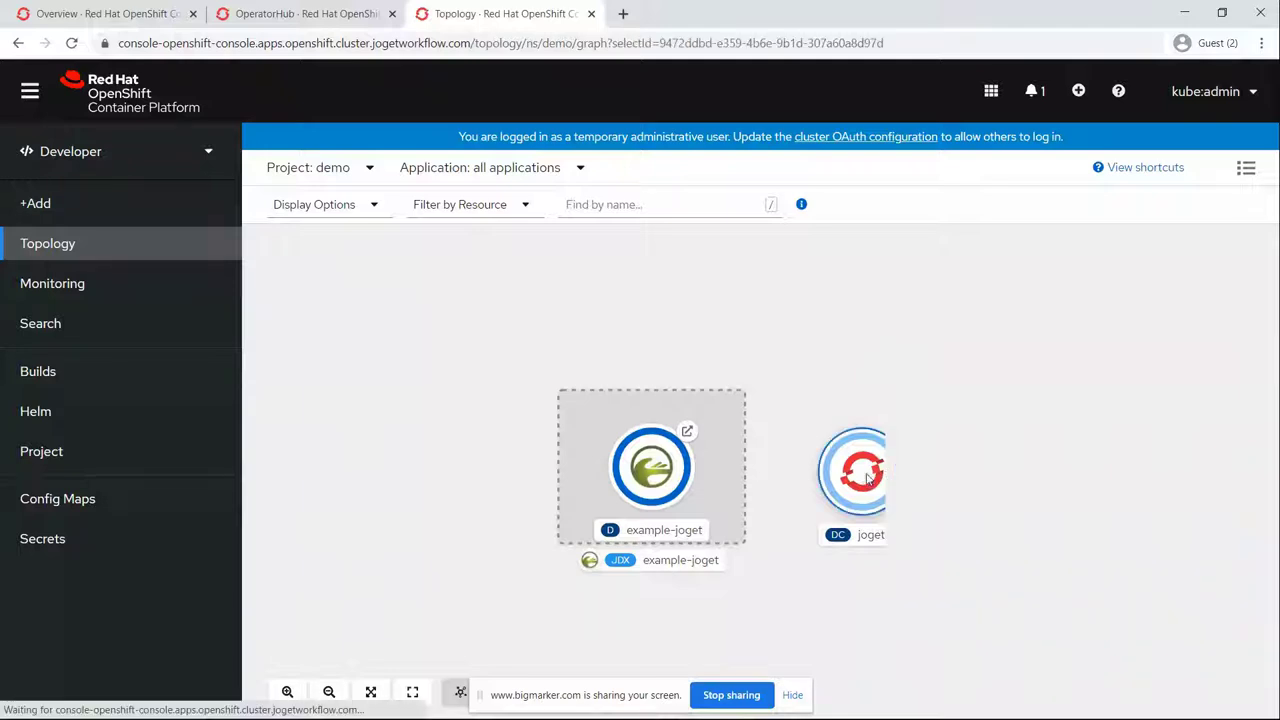
pyautogui.scroll(-4, 975, 480)
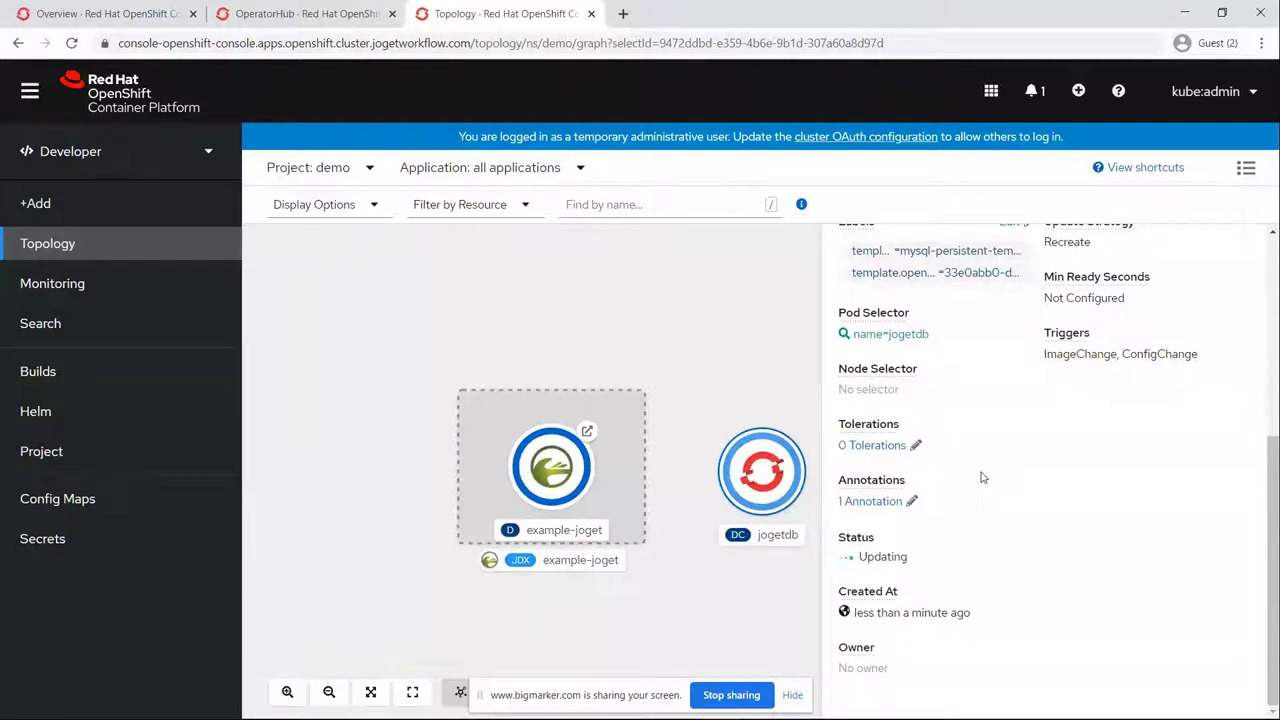
pyautogui.scroll(5, 982, 478)
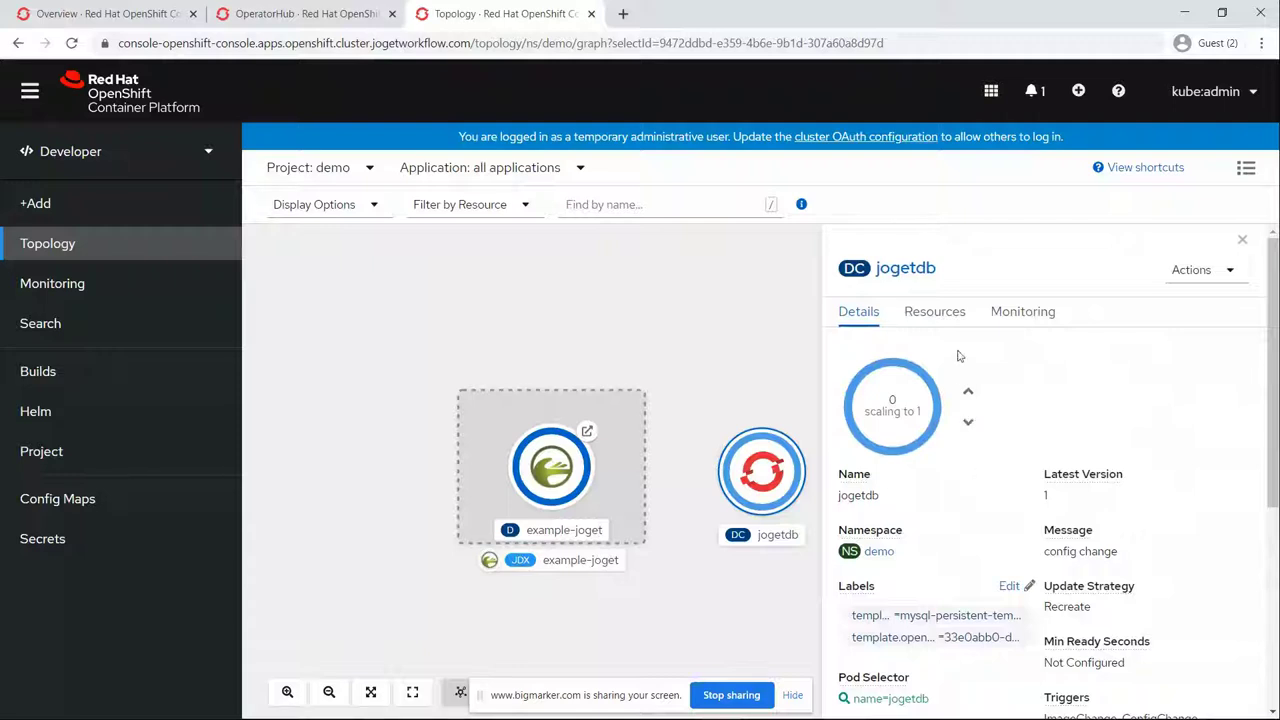
pyautogui.click(934, 312)
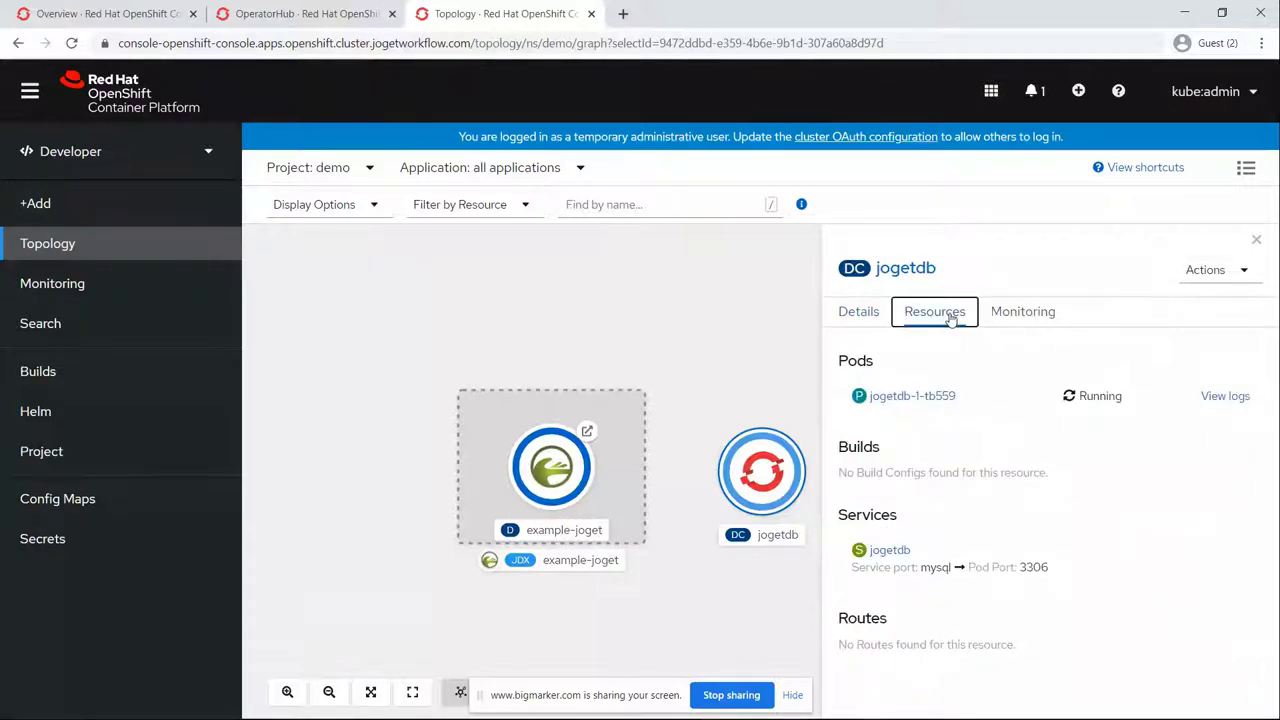
pyautogui.click(870, 322)
pyautogui.scroll(-3, 954, 421)
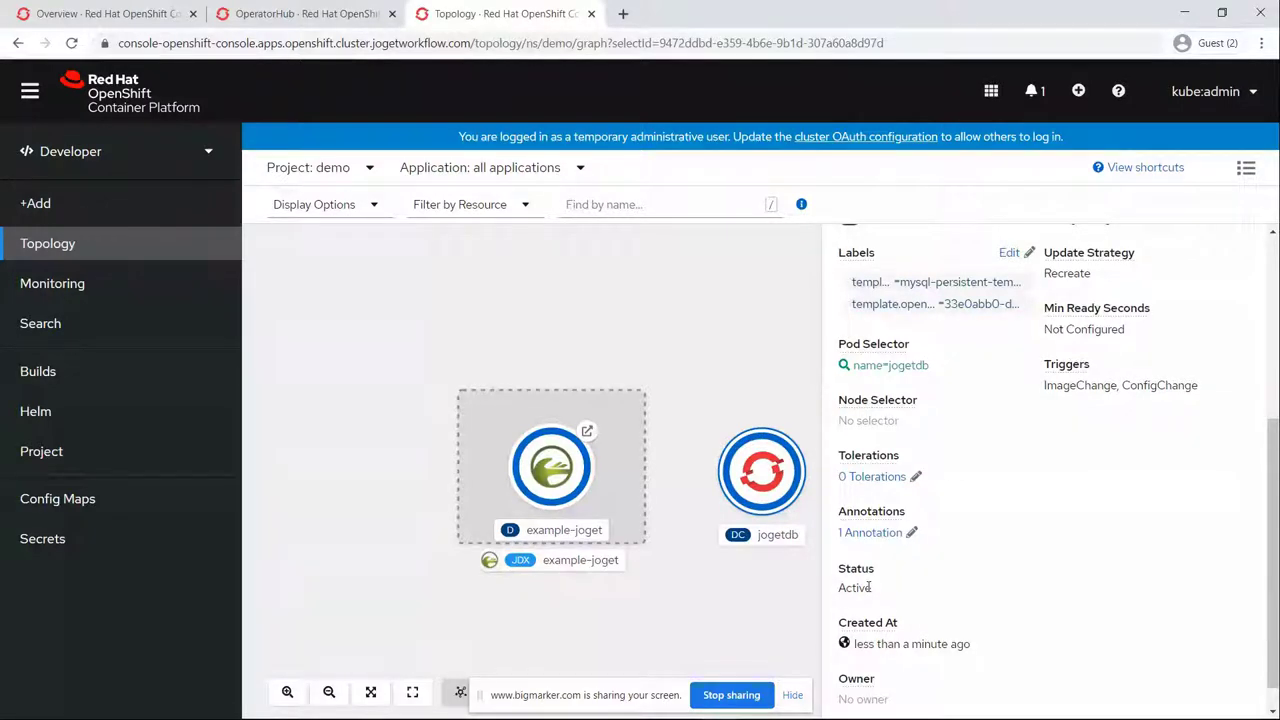
# Step: Review example-joget's pods, services and route, then open its URL
pyautogui.click(555, 489)
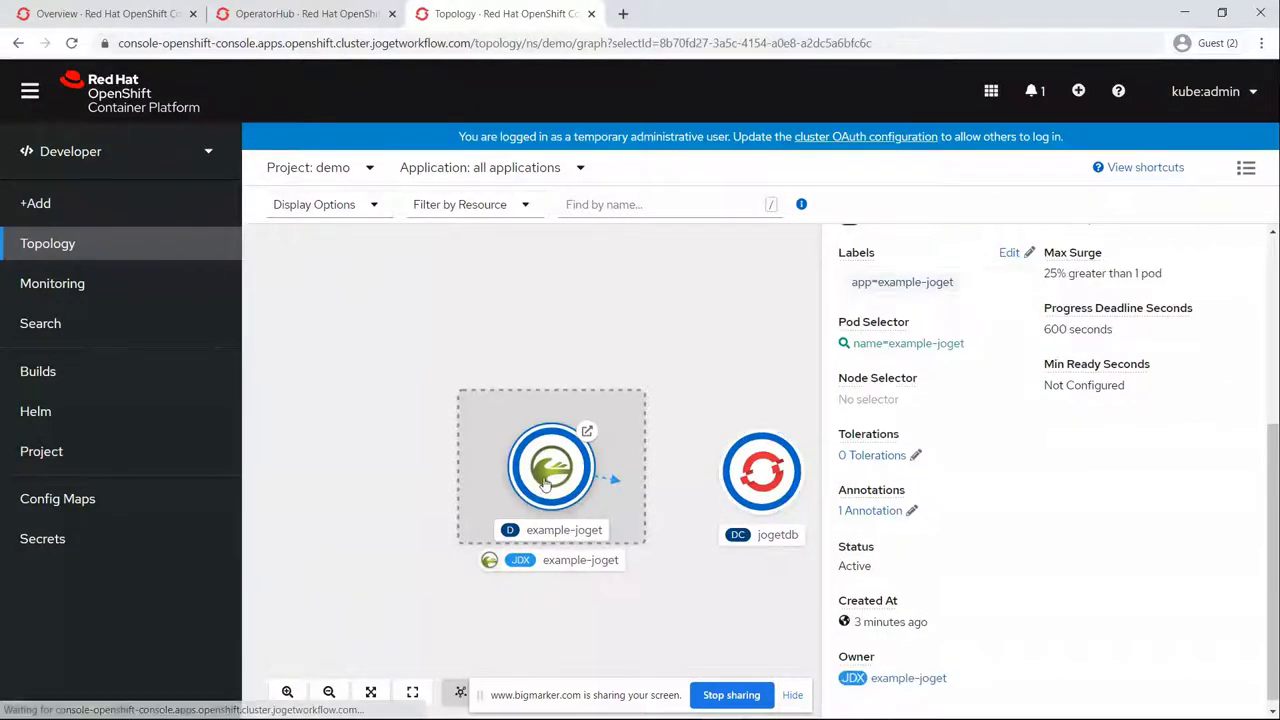
pyautogui.scroll(3, 990, 372)
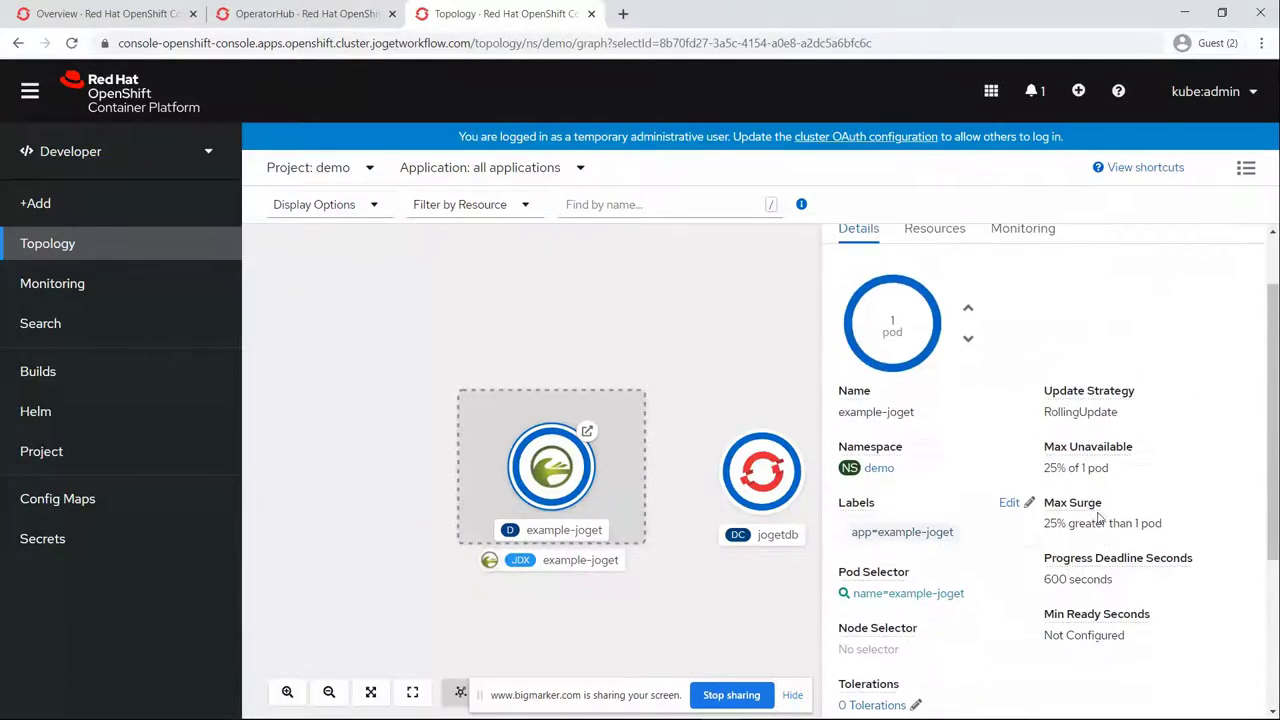
pyautogui.click(935, 228)
pyautogui.scroll(-2, 975, 600)
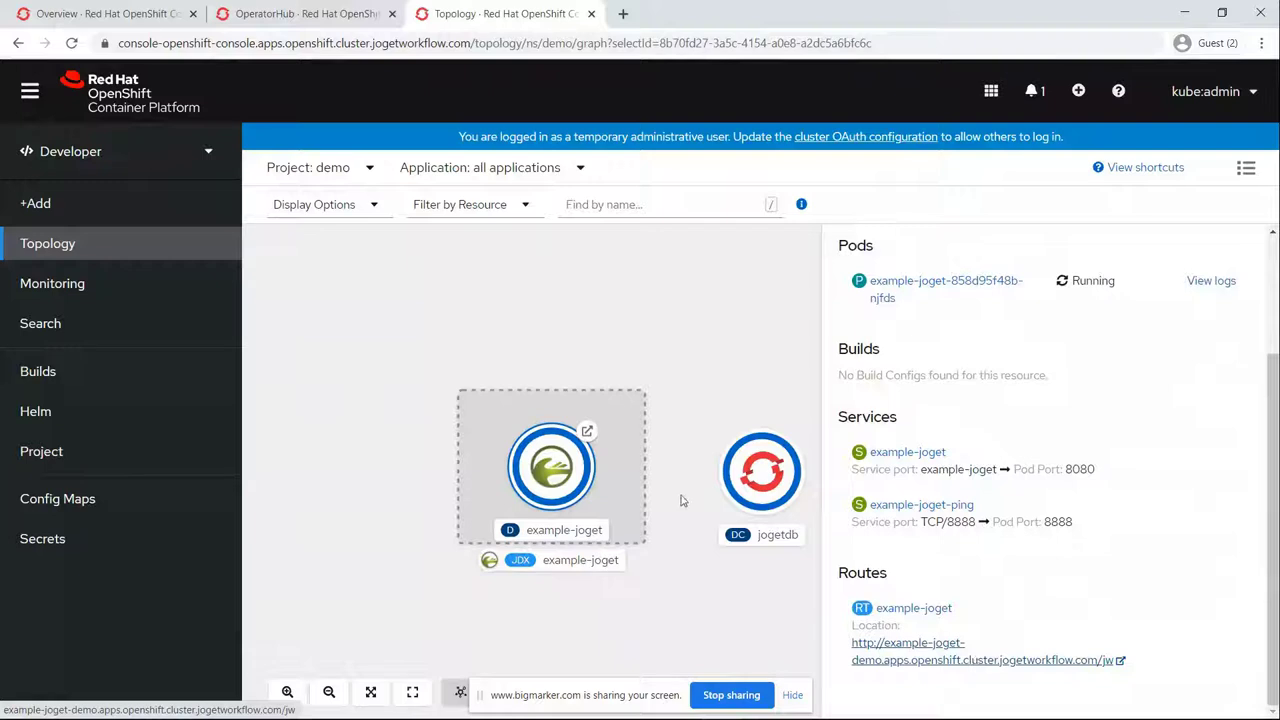
pyautogui.click(588, 434)
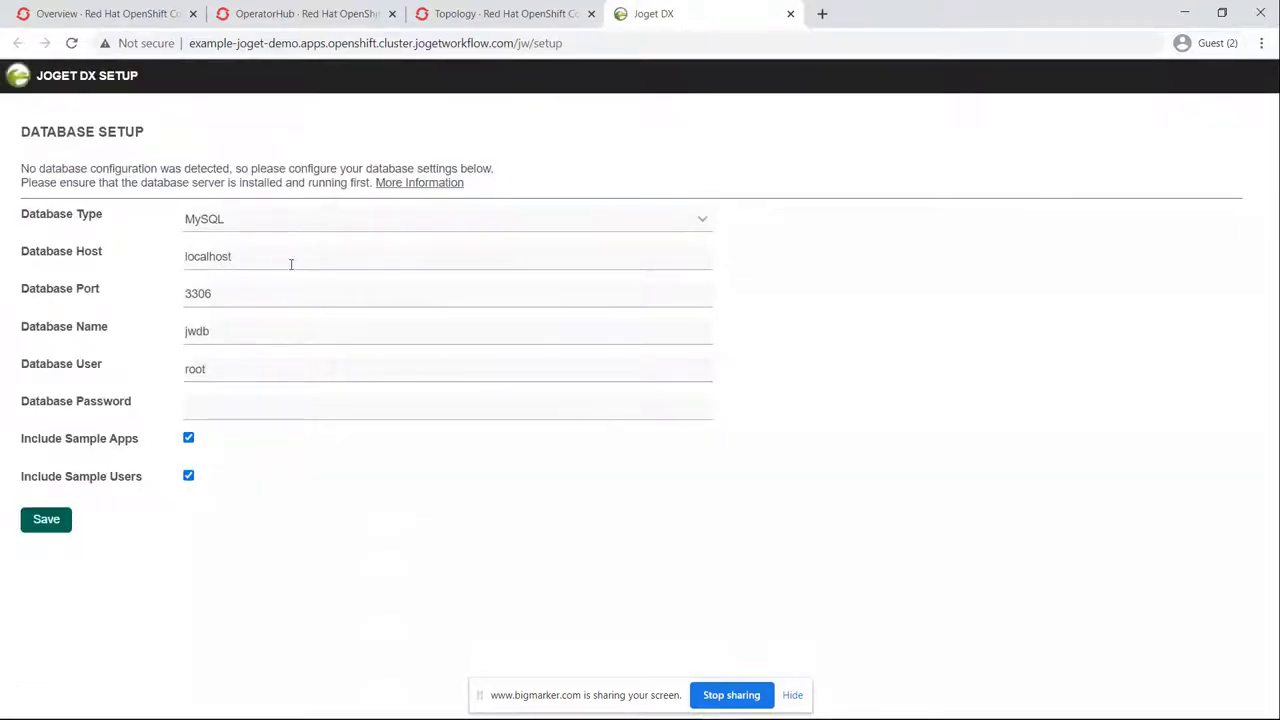
# Step: Enter database host jogetdb, user joget and the password, then save the setup
pyautogui.moveTo(251, 257); pyautogui.dragTo(160, 258)
pyautogui.write('jogetdb')
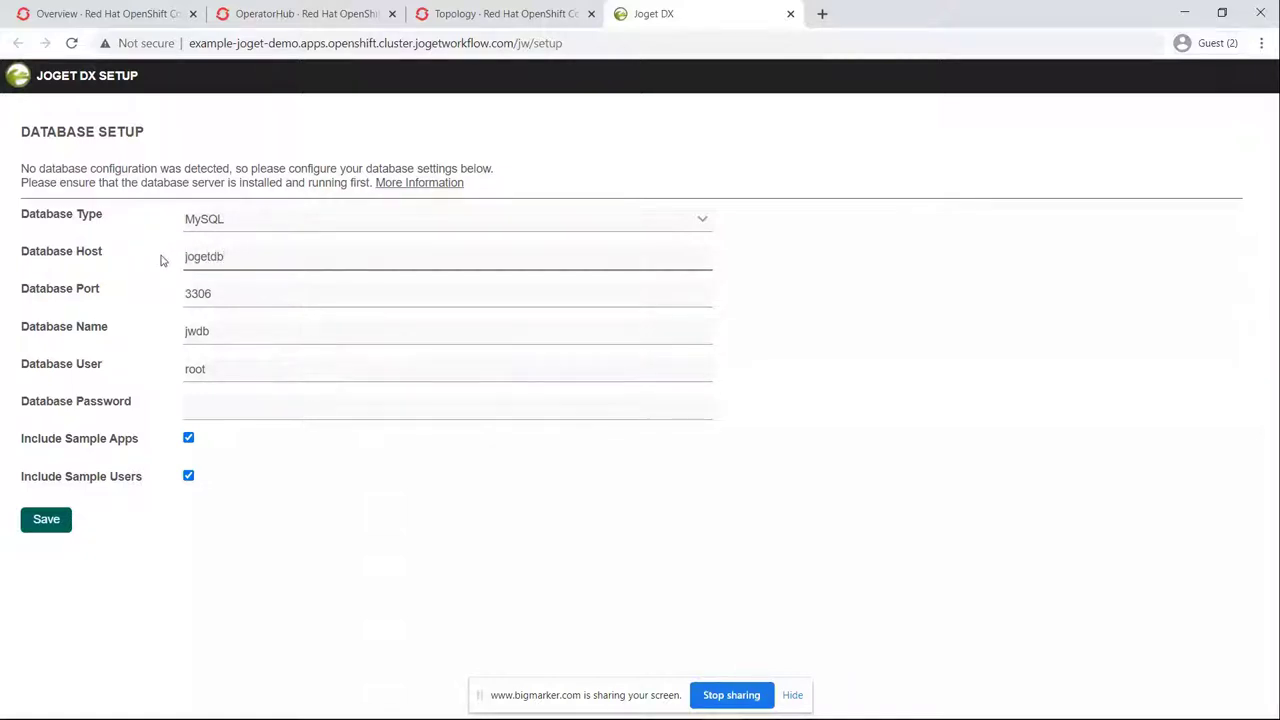
pyautogui.moveTo(214, 368); pyautogui.dragTo(131, 357)
pyautogui.write('joget')
pyautogui.press('Tab')
pyautogui.write('joge')
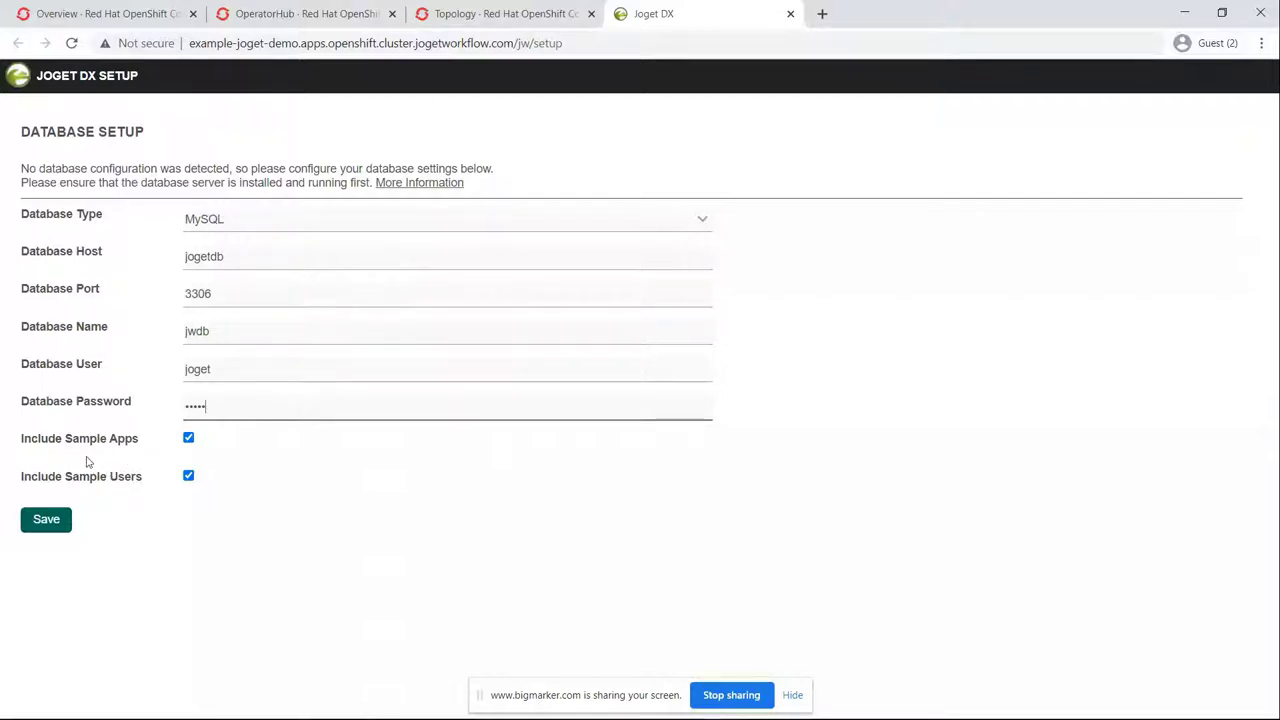
pyautogui.click(46, 520)
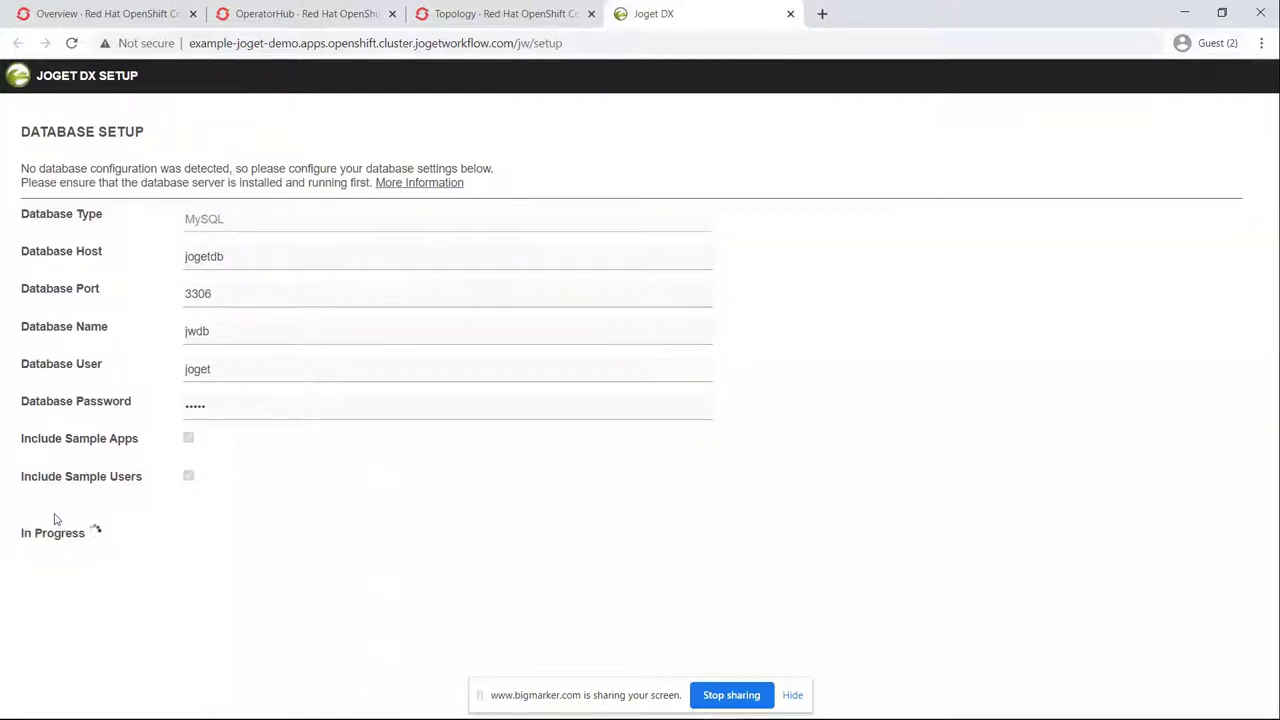
# Step: Alternate between OpenShift Topology and Joget setup until the page shows 'ERROR: Forbidden'
pyautogui.click(443, 8)
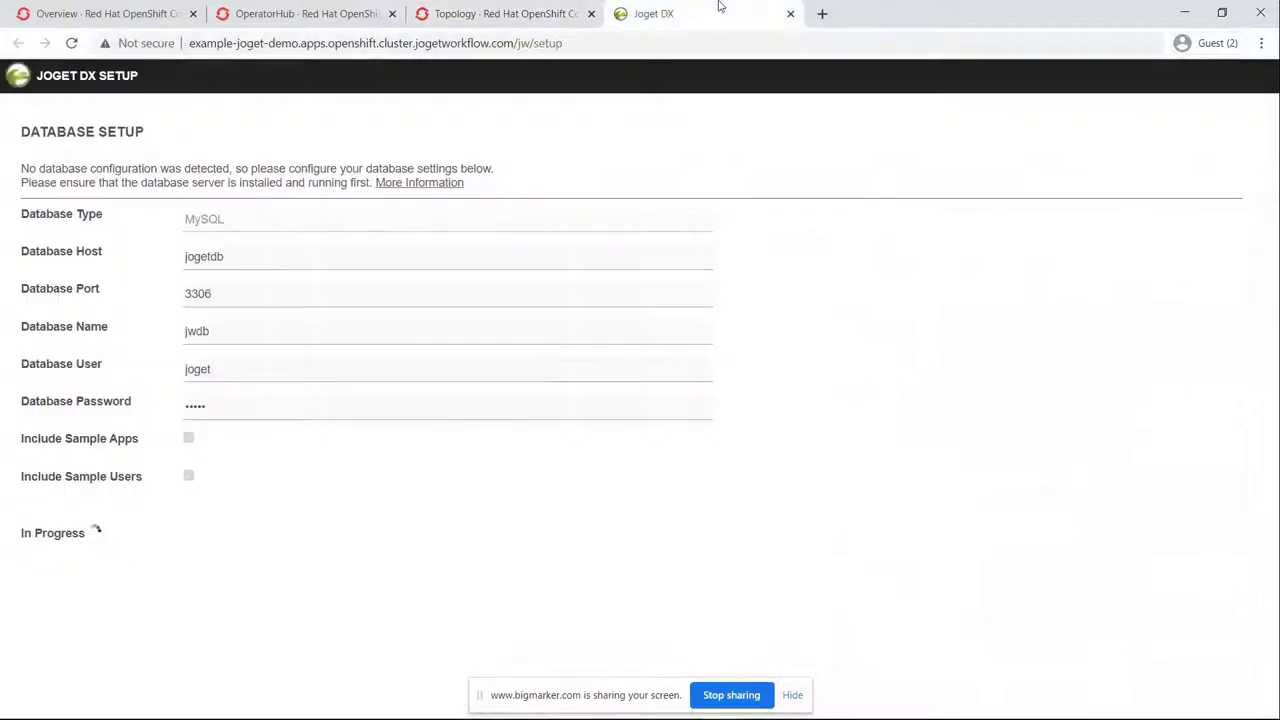
pyautogui.click(718, 10)
pyautogui.click(460, 13)
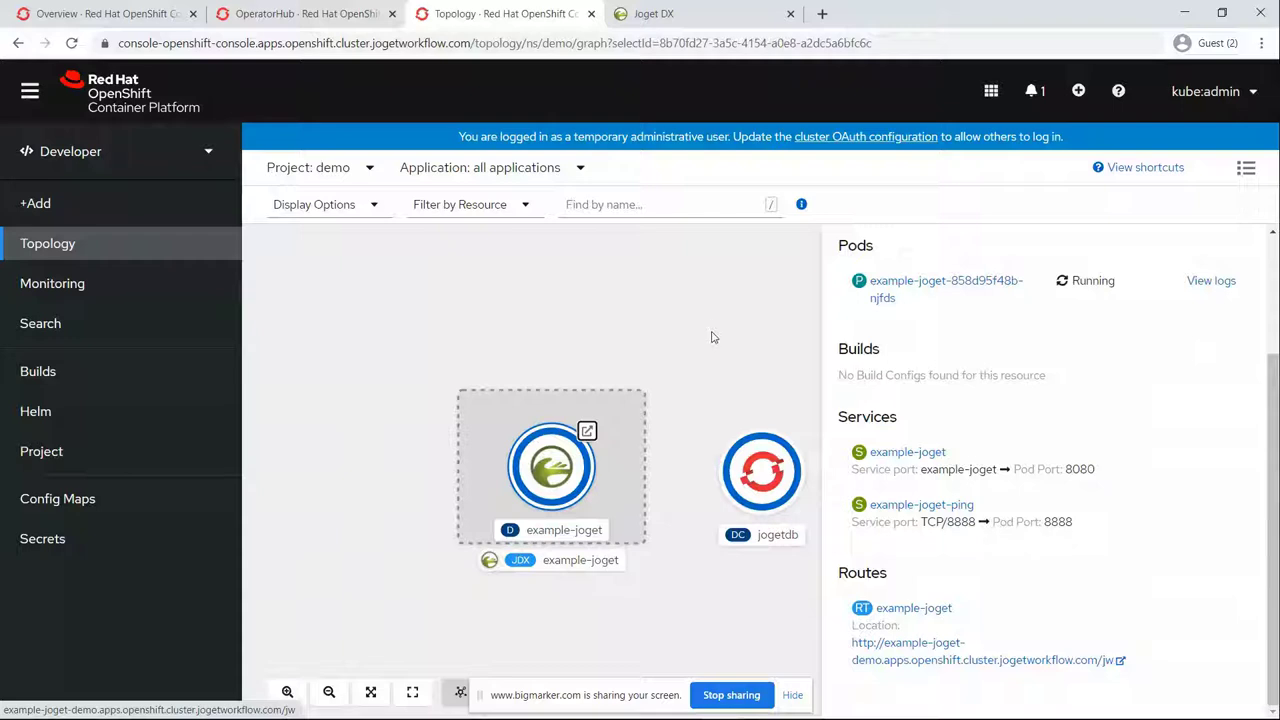
pyautogui.click(720, 14)
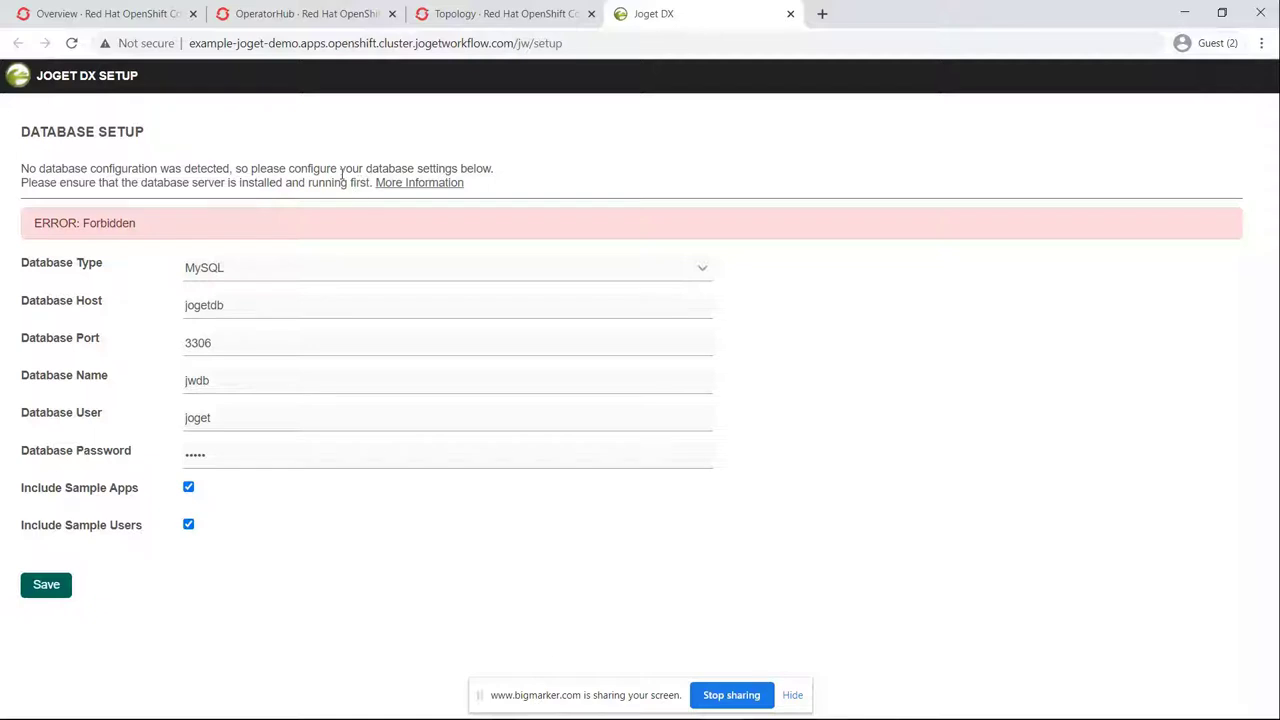
# Step: Use the Joget logo to reach the App Center listing five sample apps
pyautogui.click(15, 88)
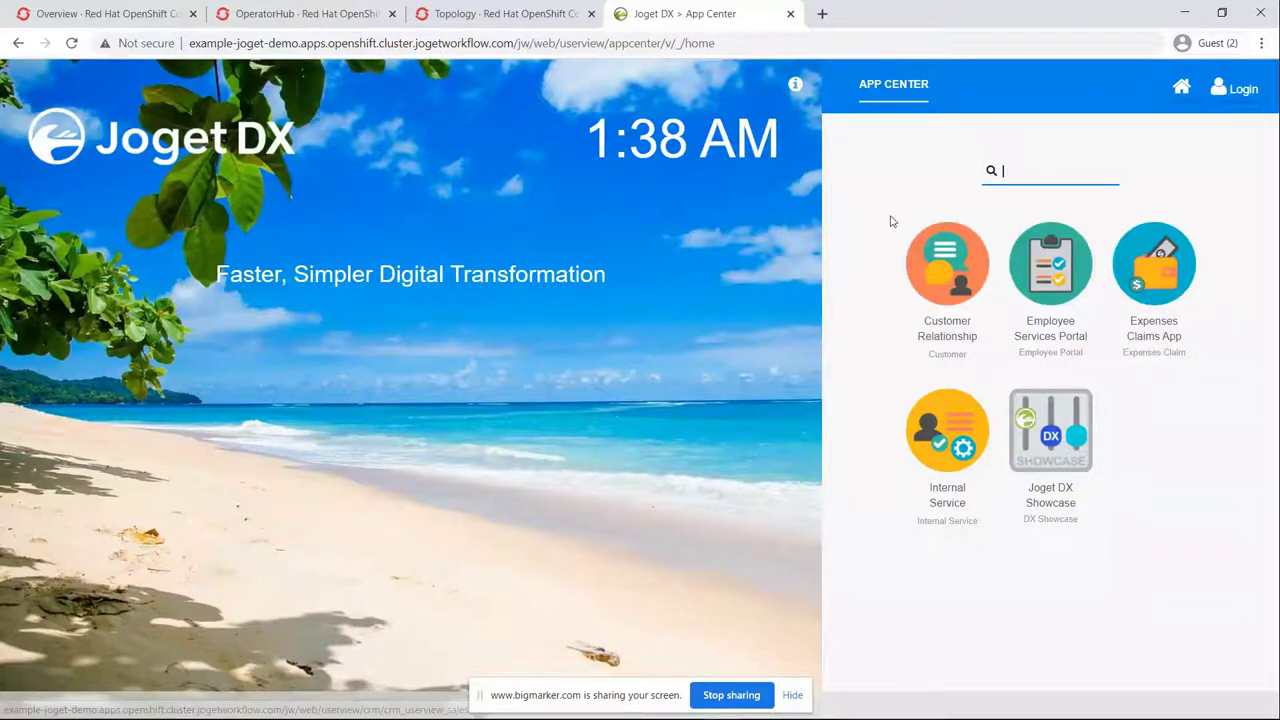
# Step: Log in to the Joget DX App Center with the administrator username and password
pyautogui.click(1213, 99)
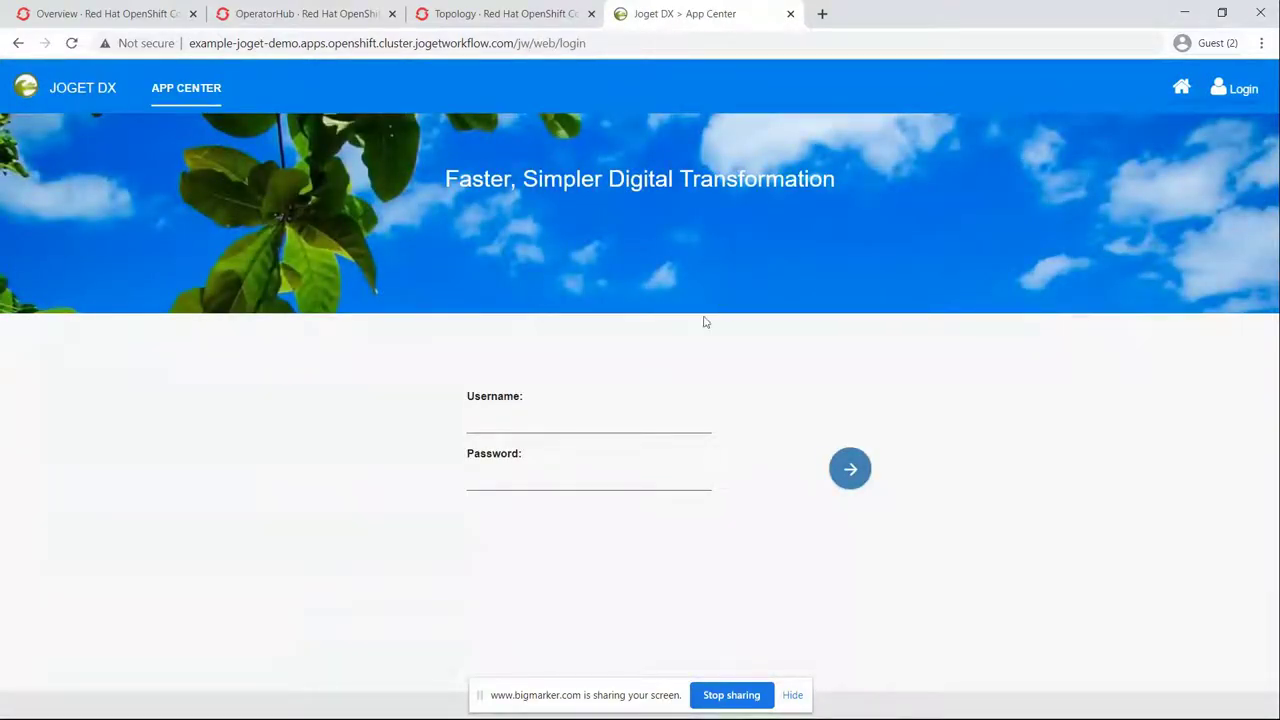
pyautogui.click(651, 410)
pyautogui.write('admin')
pyautogui.press('Tab')
pyautogui.write('admin')
pyautogui.click(834, 481)
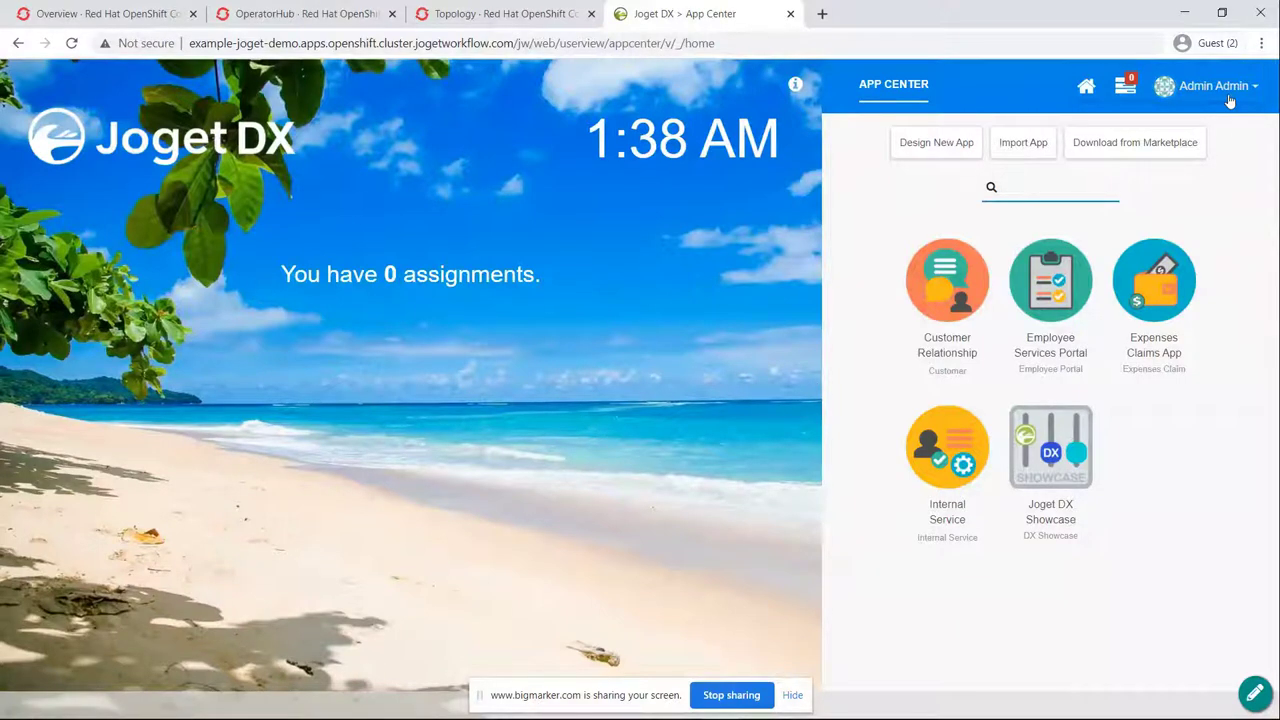
# Step: Create a new app with App ID 'demo' and App Name 'Demo'
pyautogui.click(946, 162)
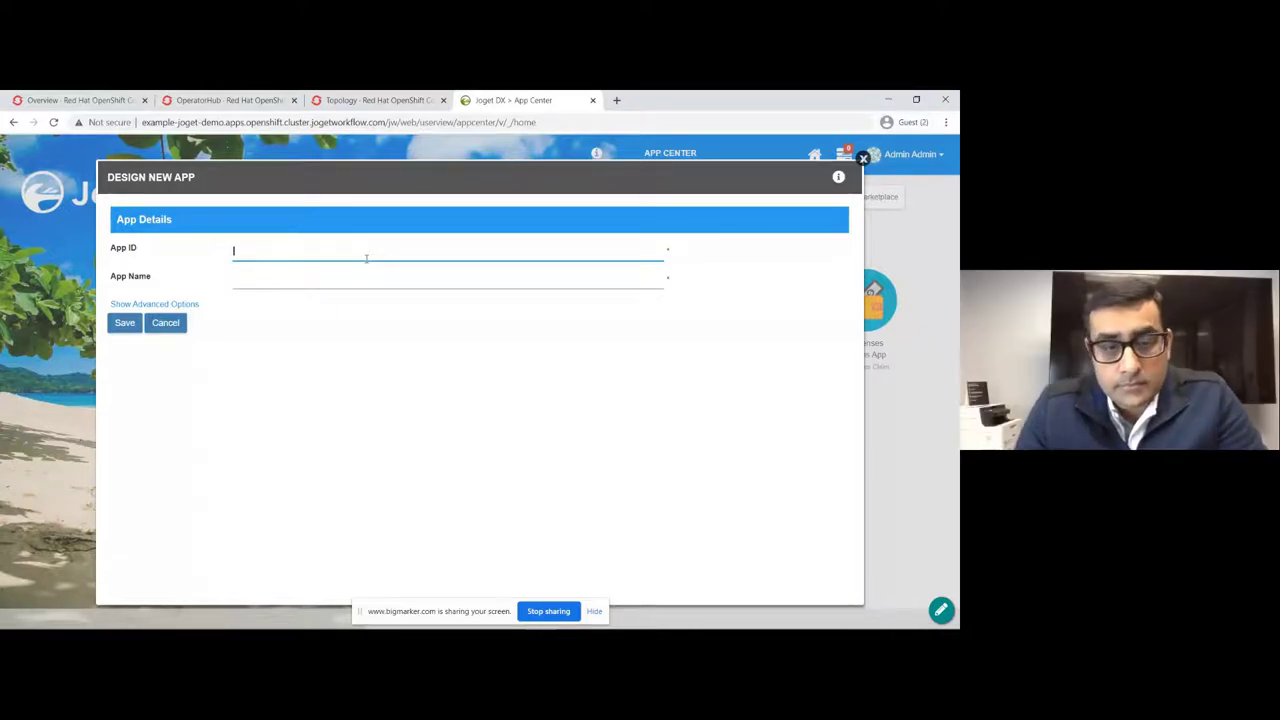
pyautogui.write('demo')
pyautogui.press('Tab')
pyautogui.write('Demo')
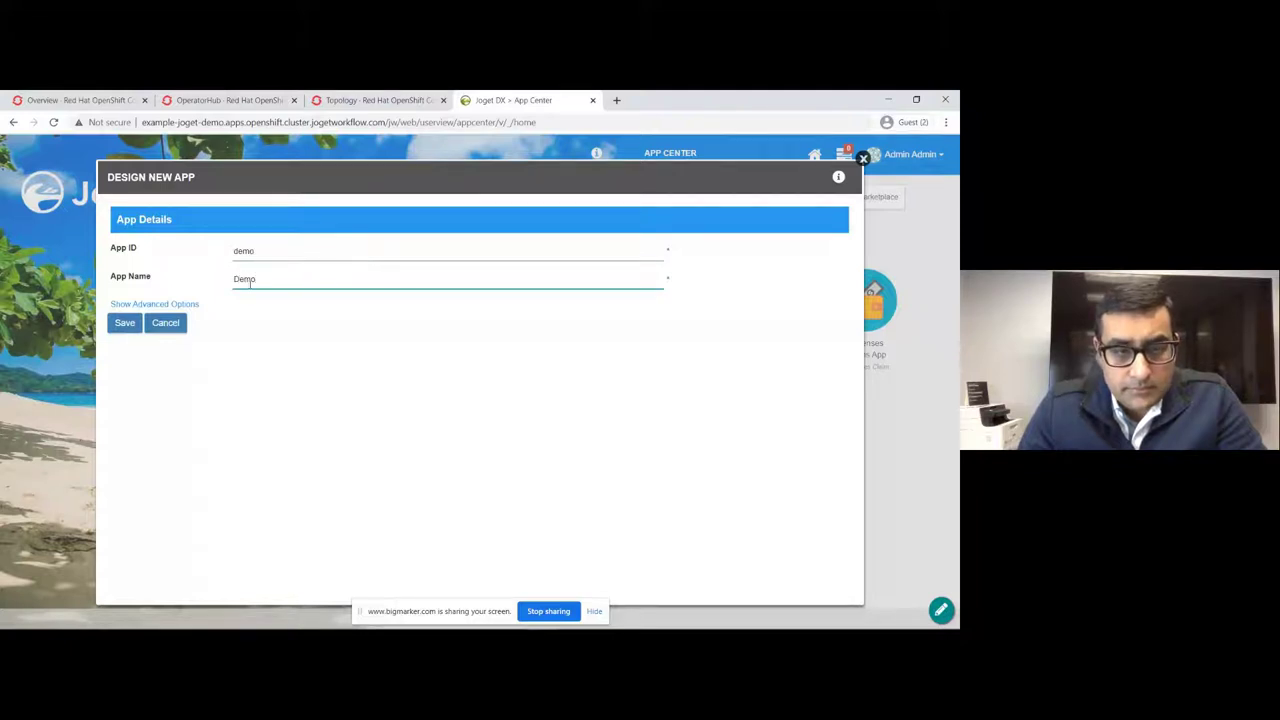
pyautogui.click(124, 327)
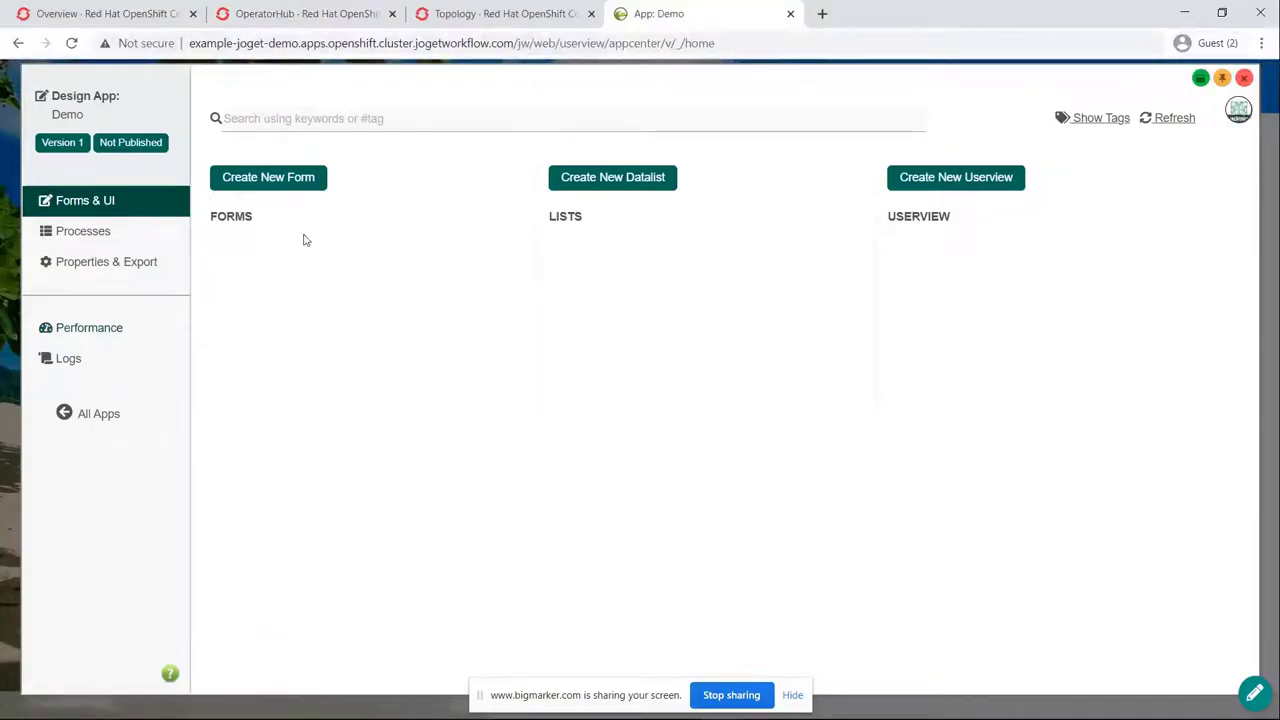
# Step: Start a new form with ID 'request', name 'Request Form' and table name 'demo'
pyautogui.click(287, 184)
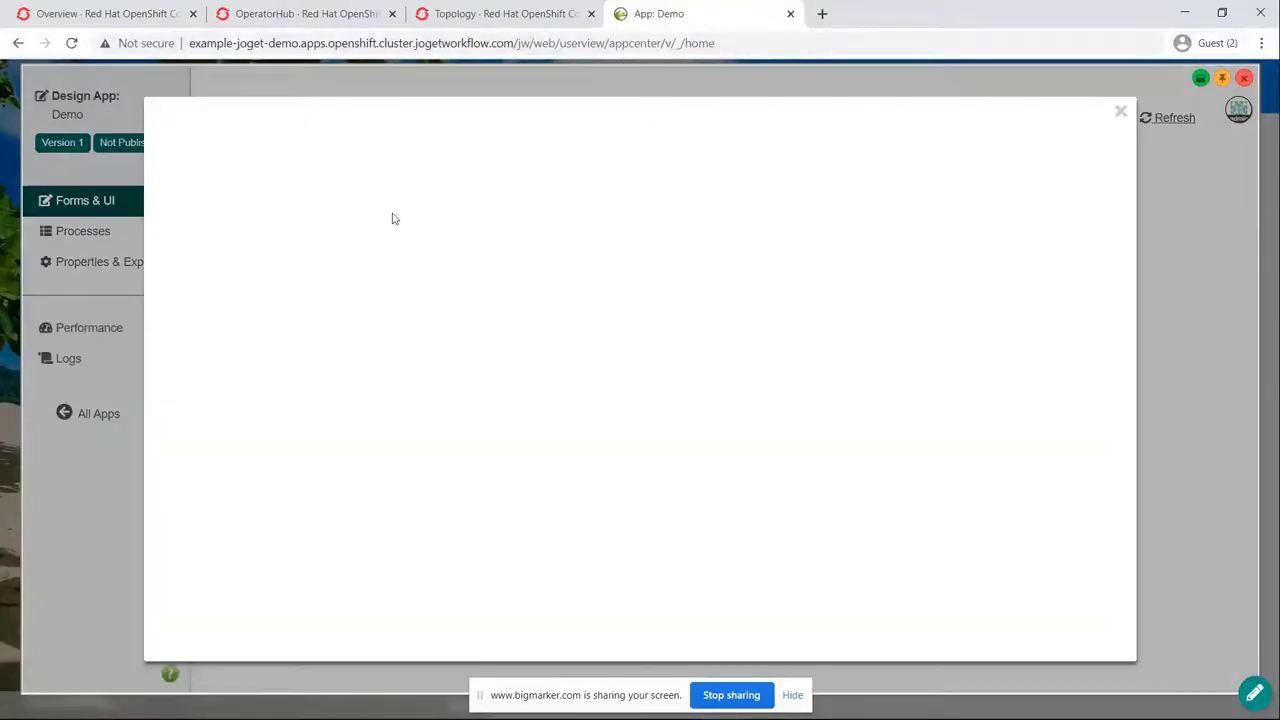
pyautogui.click(407, 209)
pyautogui.write('request')
pyautogui.press('Tab')
pyautogui.write('REqu')
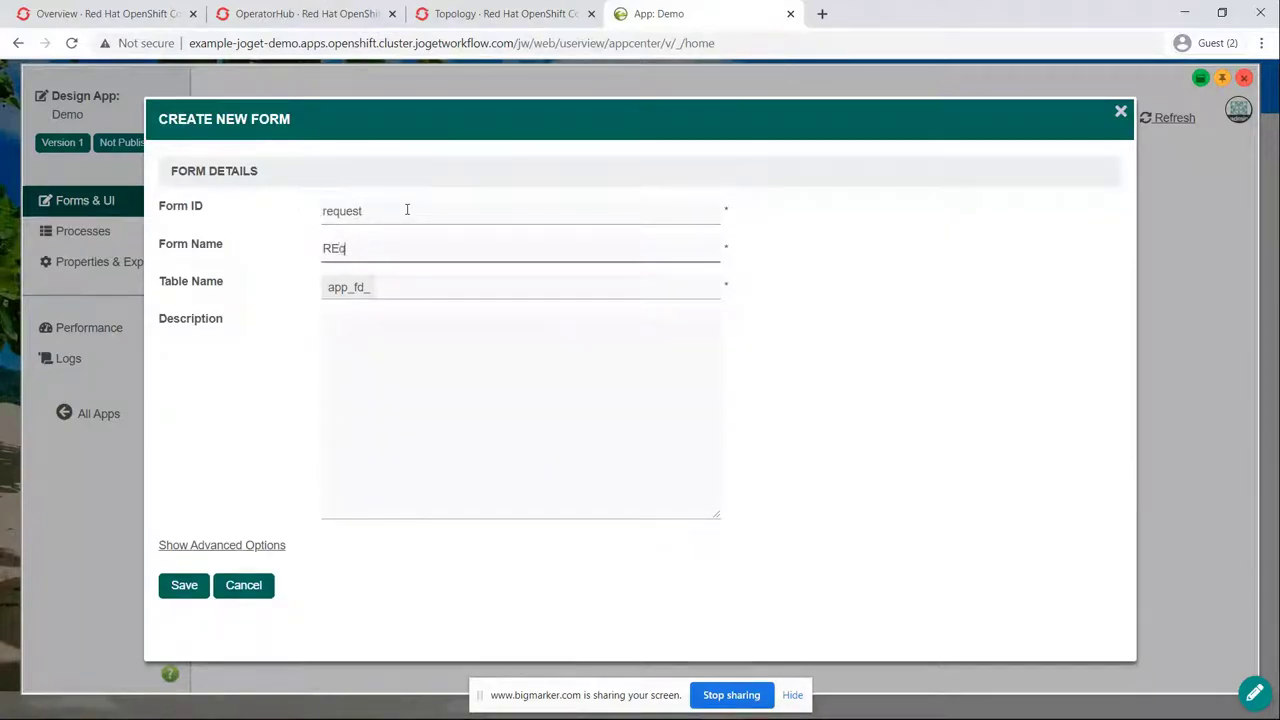
pyautogui.press('BackSpace')
pyautogui.press('BackSpace')
pyautogui.press('BackSpace')
pyautogui.write('equest Form')
pyautogui.press('Tab')
pyautogui.write('demo')
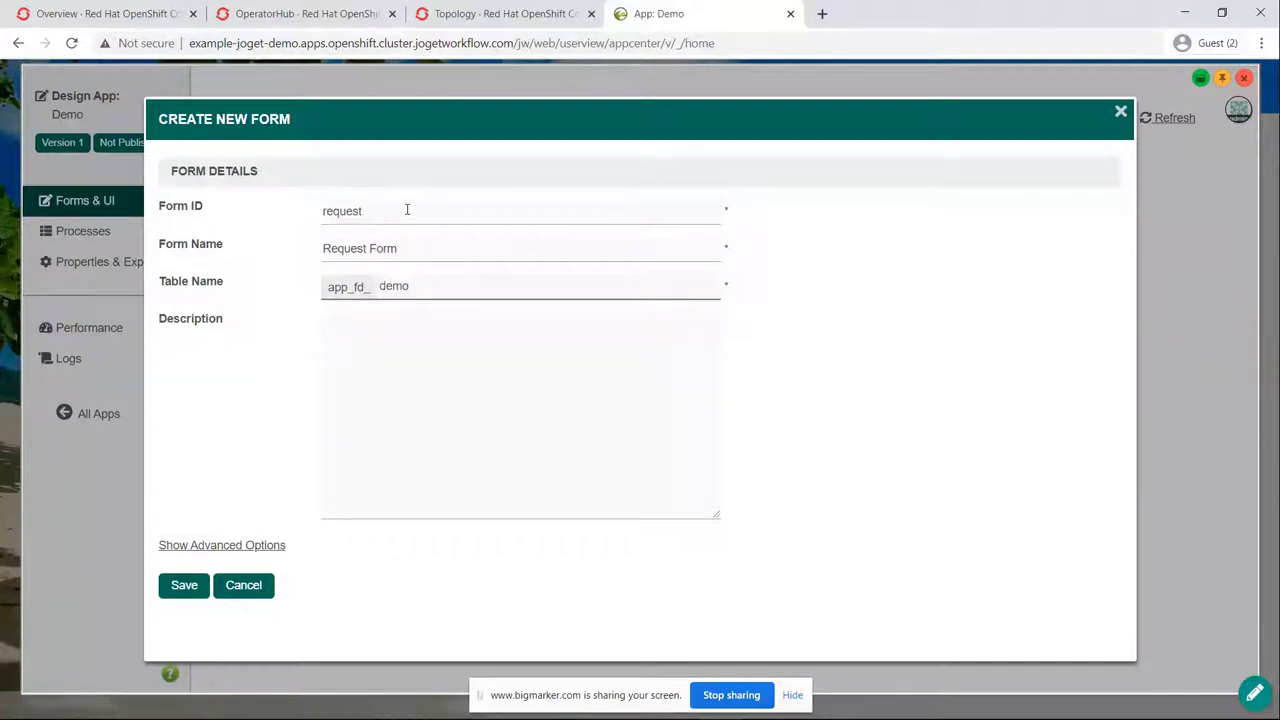
# Step: Save the new Request Form and relabel its section 'Request Details'
pyautogui.click(190, 586)
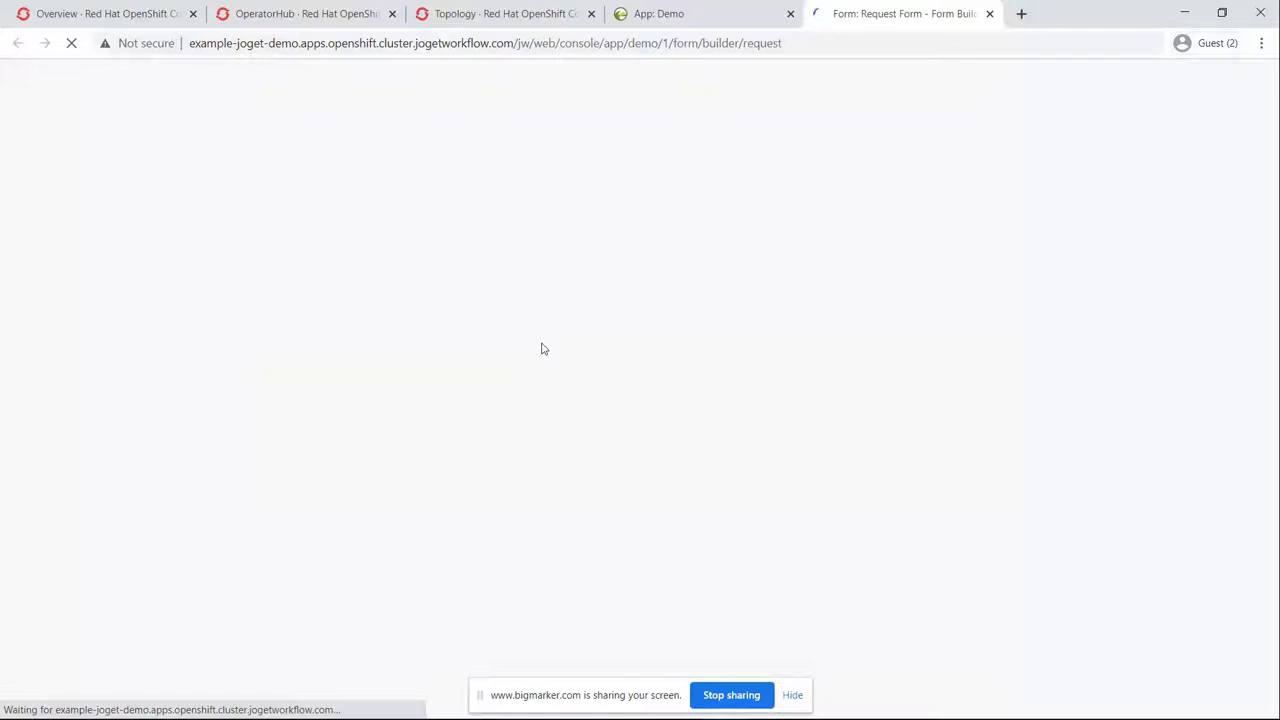
pyautogui.moveTo(745, 200)
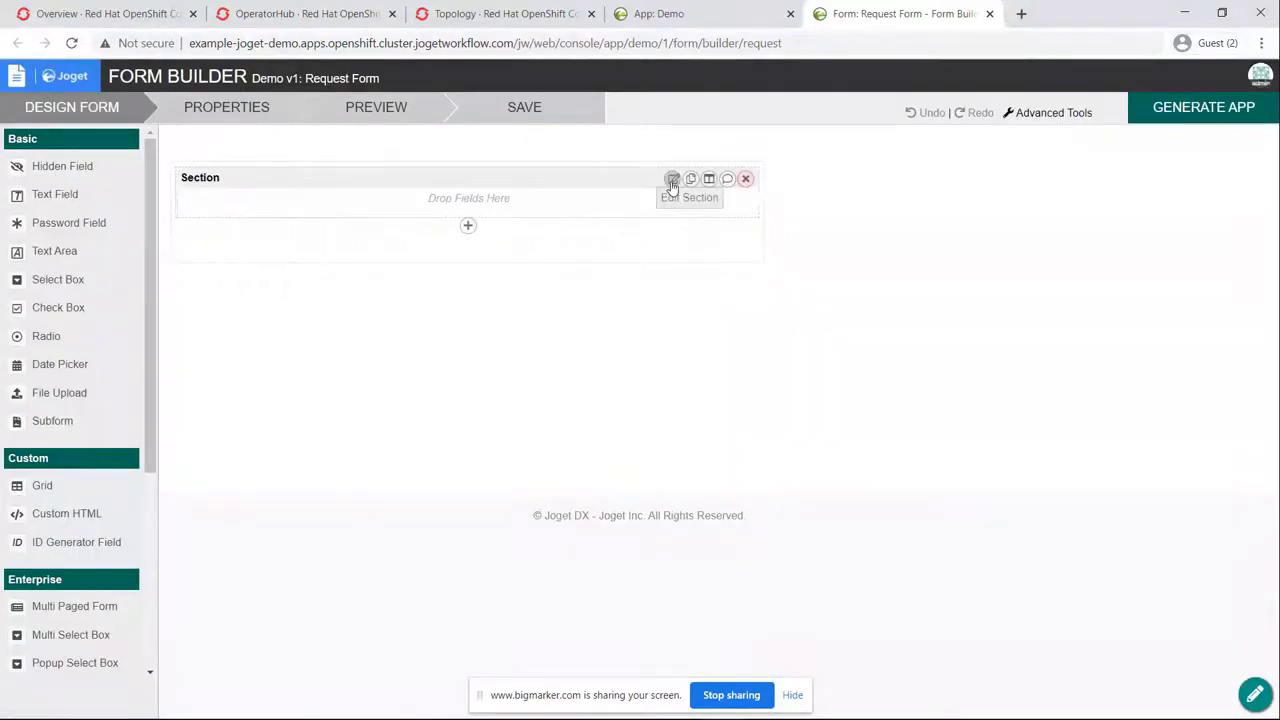
pyautogui.click(671, 180)
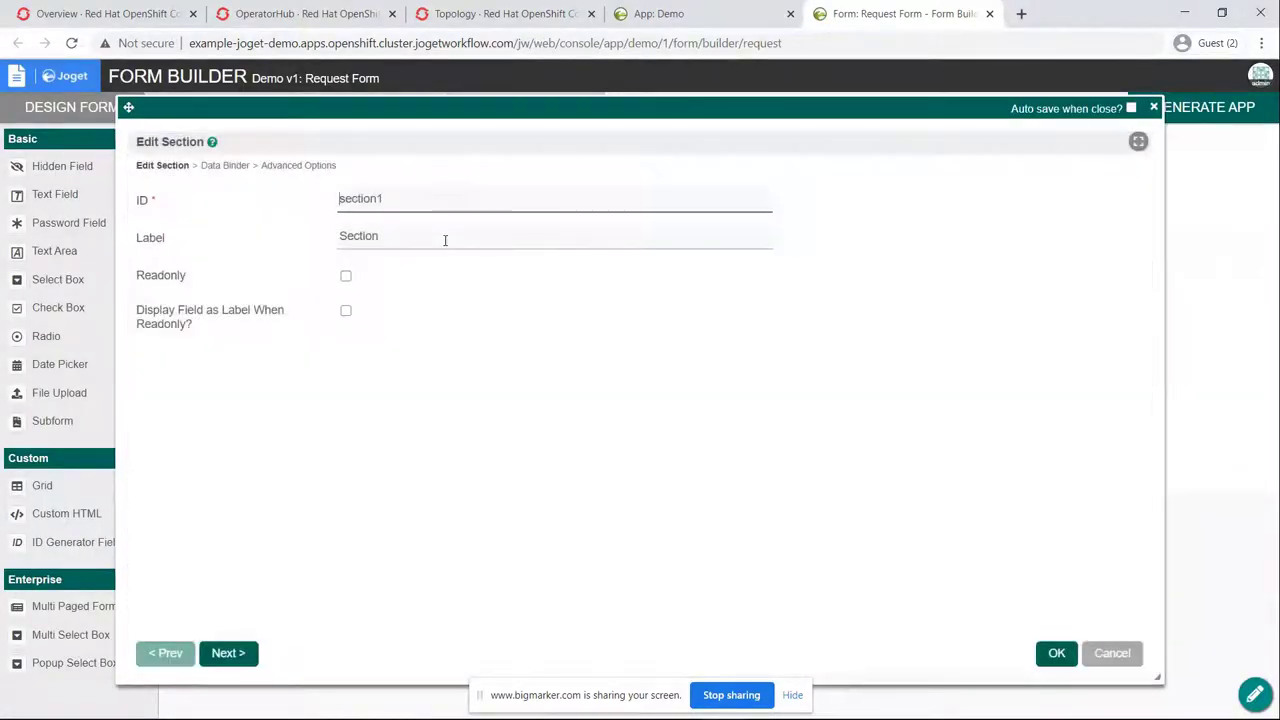
pyautogui.doubleClick(445, 241)
pyautogui.write('Request Deta')
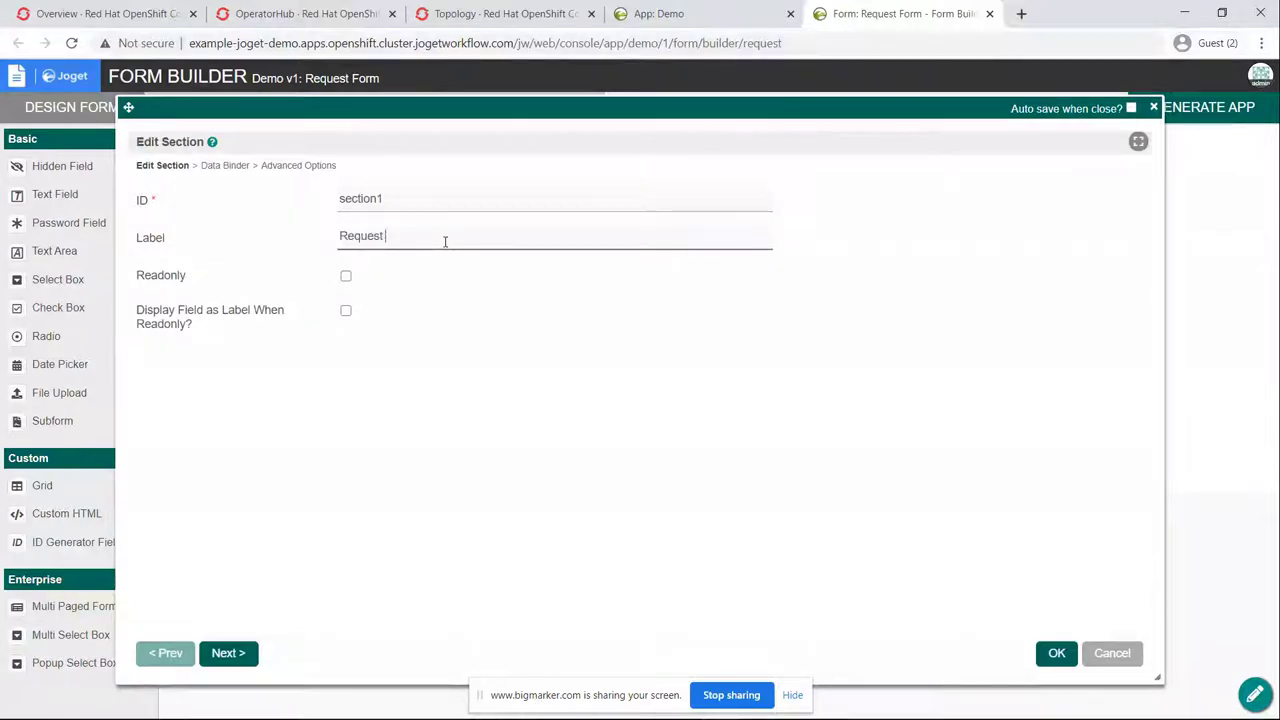
pyautogui.write('o;s')
pyautogui.press('BackSpace')
pyautogui.press('BackSpace')
pyautogui.press('BackSpace')
pyautogui.write('ils')
pyautogui.click(1046, 655)
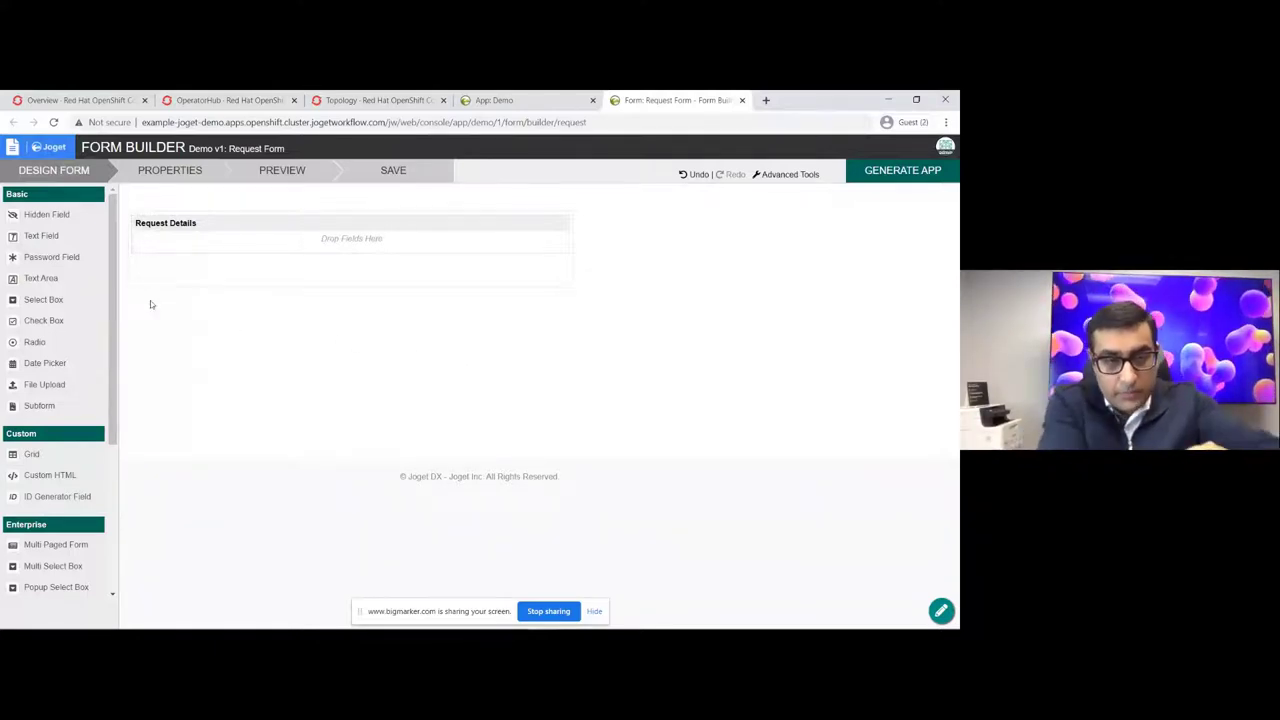
# Step: Add a text field with ID 'name' and label 'Name' to the section
pyautogui.moveTo(41, 235); pyautogui.dragTo(328, 260)
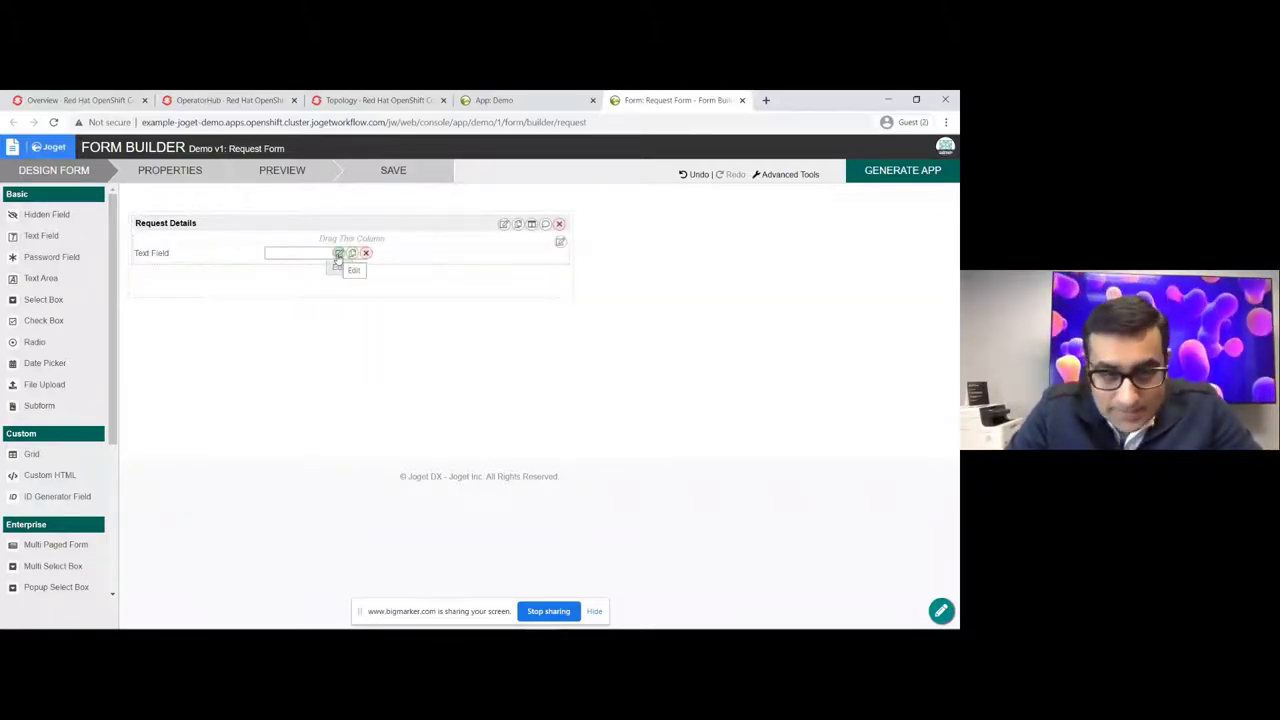
pyautogui.click(338, 254)
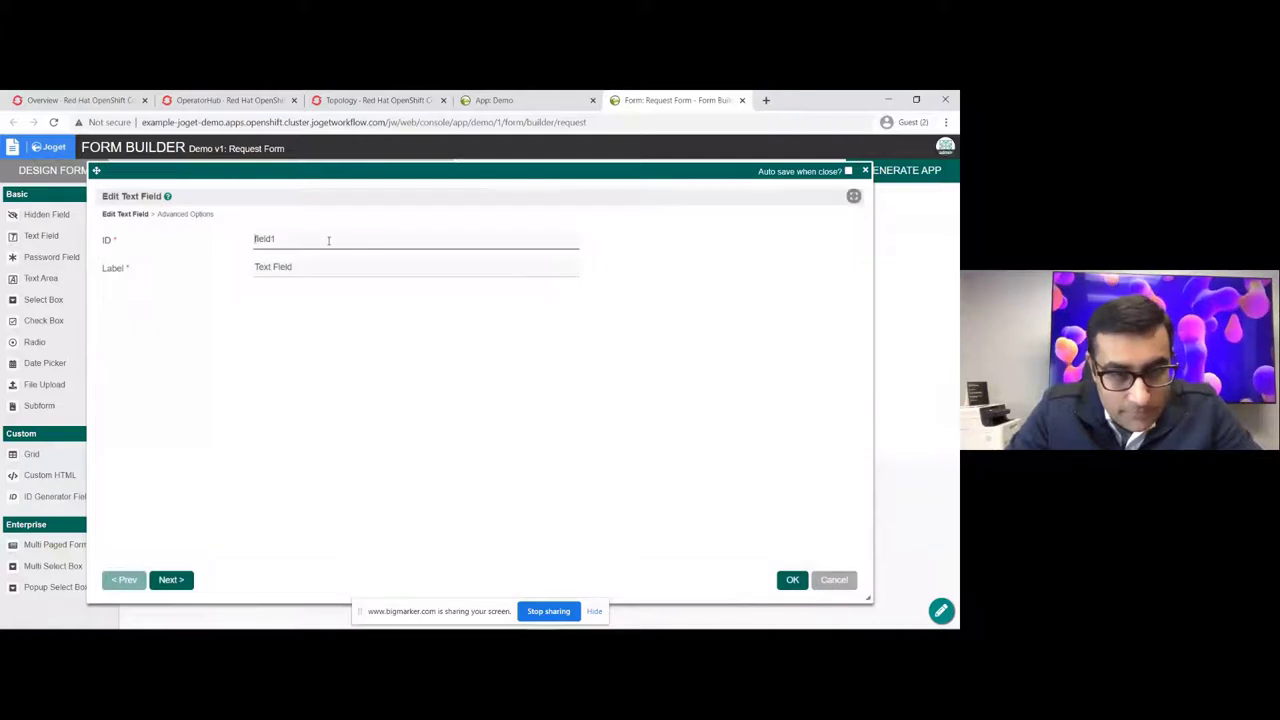
pyautogui.write('name')
pyautogui.press('Tab')
pyautogui.write('Nam')
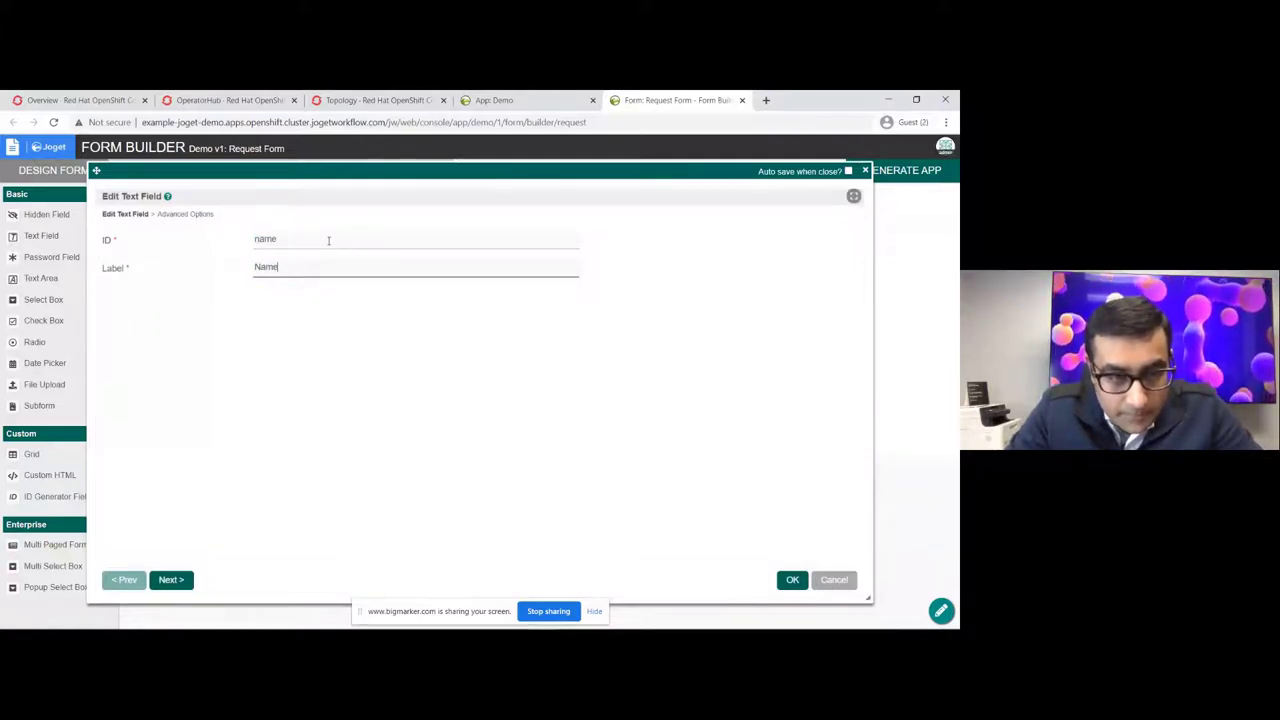
pyautogui.write('e')
pyautogui.click(792, 579)
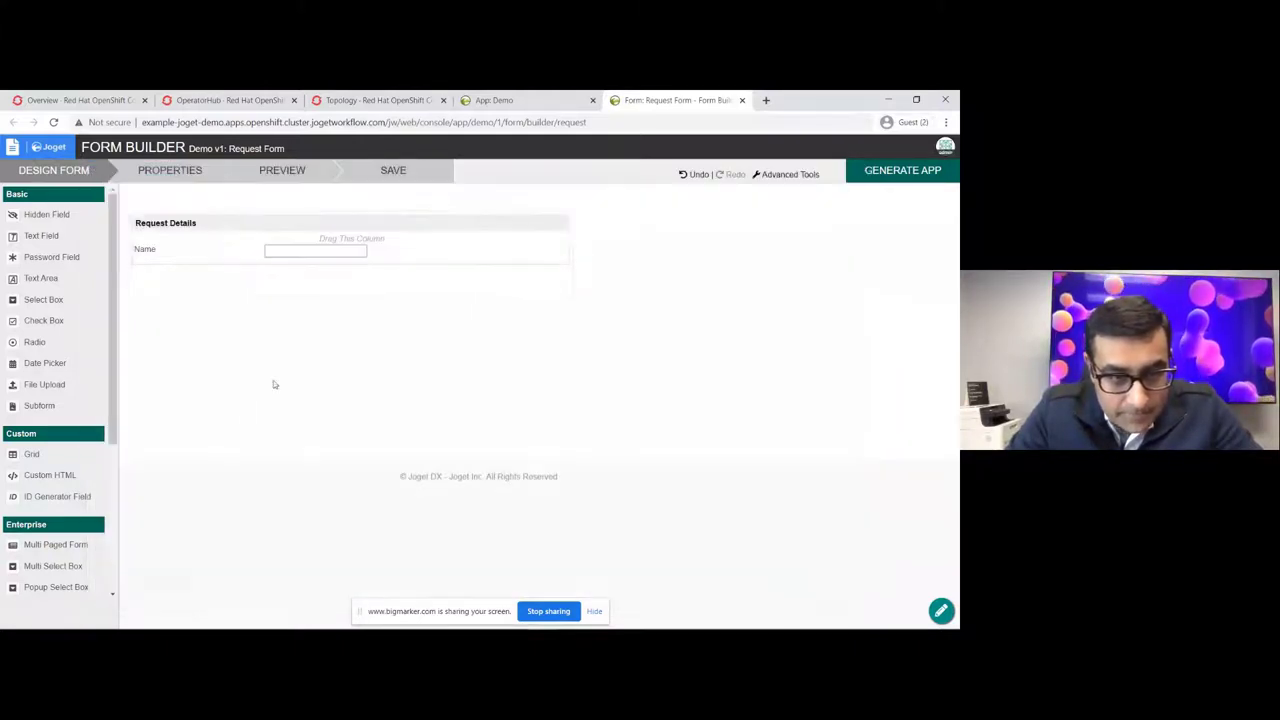
# Step: Add a 'dept' Department select box filled by the Department Options Binder
pyautogui.moveTo(69, 300); pyautogui.dragTo(275, 286)
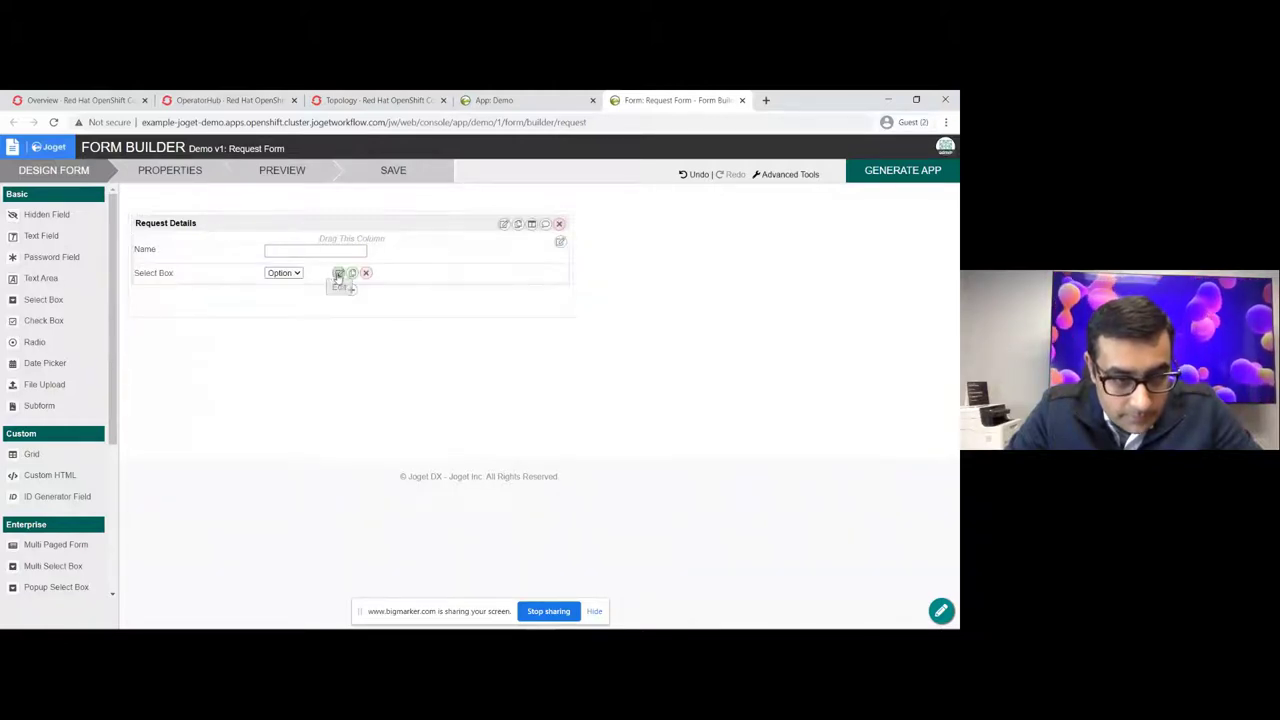
pyautogui.click(337, 278)
pyautogui.write('dep')
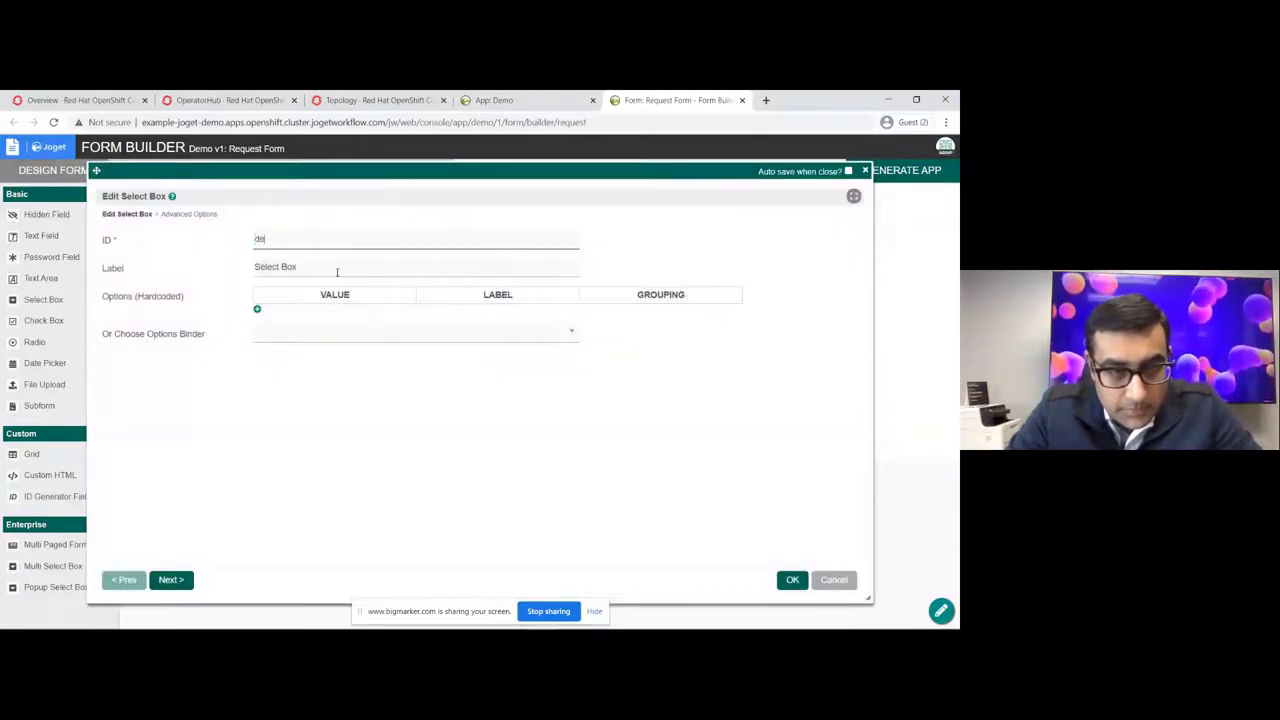
pyautogui.write('t')
pyautogui.press('Tab')
pyautogui.write('Departm')
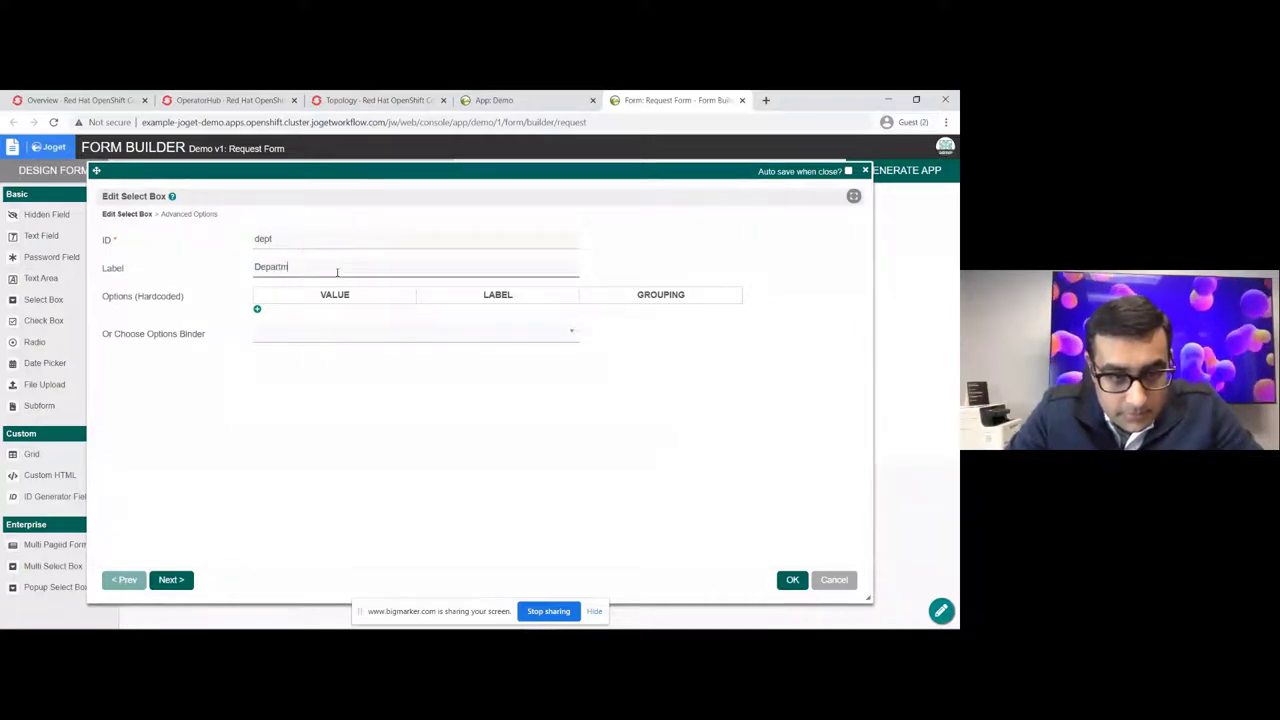
pyautogui.click(338, 332)
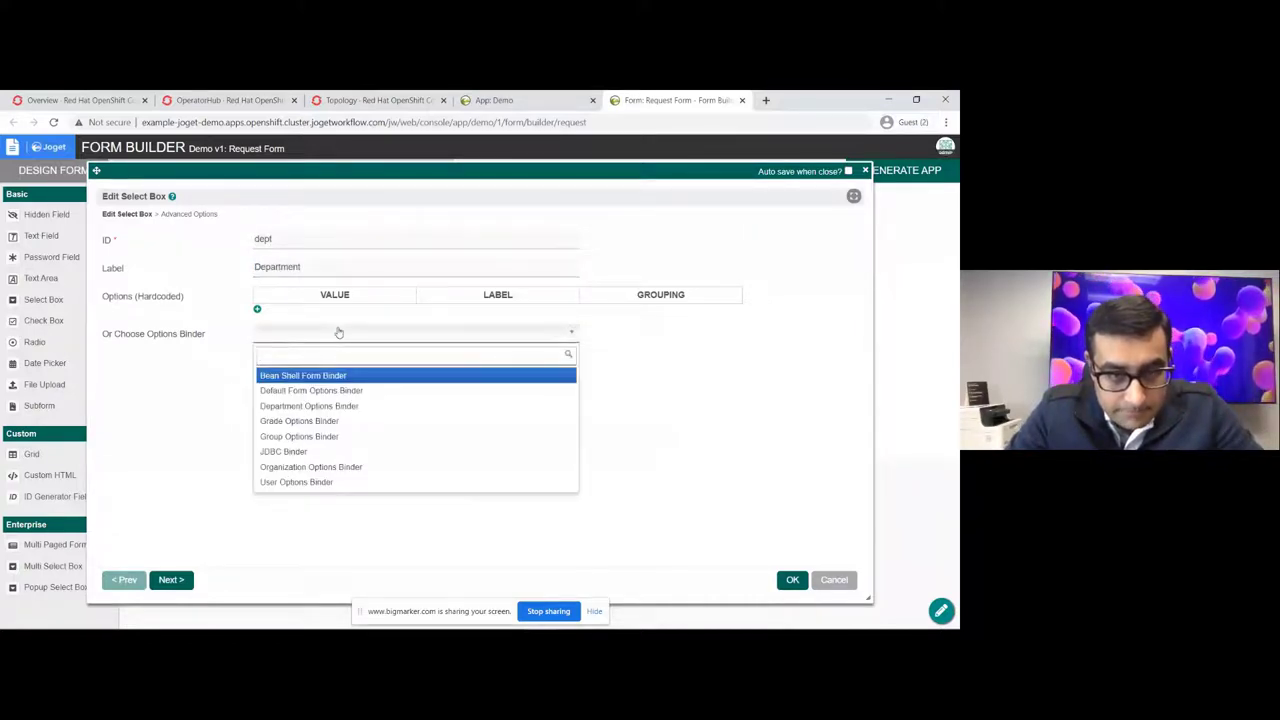
pyautogui.click(359, 411)
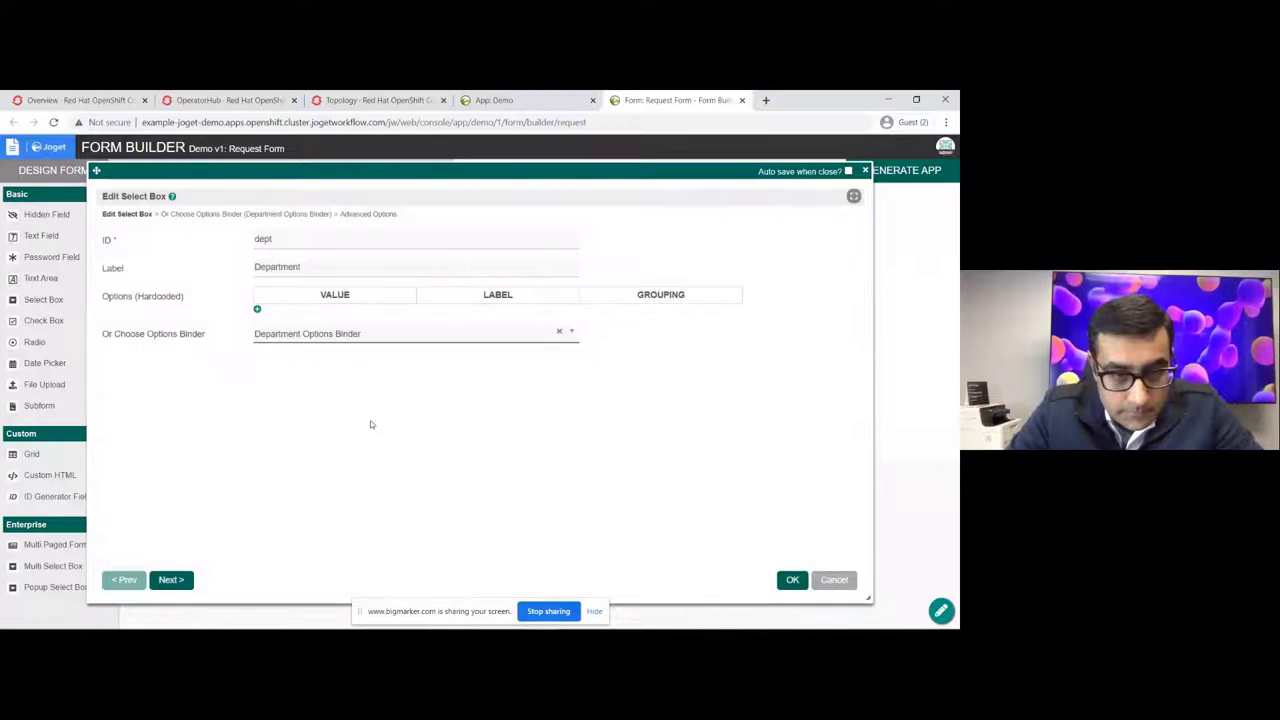
pyautogui.click(791, 581)
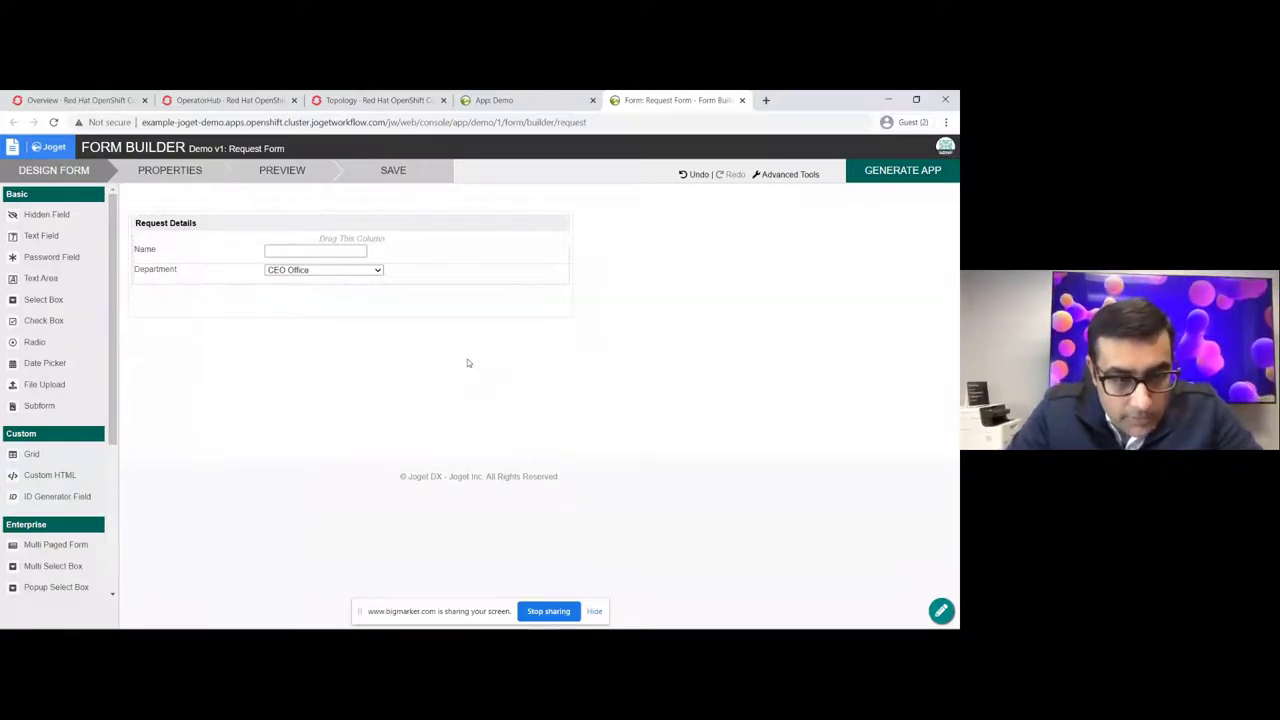
# Step: Add a 'bud' Budget text field with US style formatting, 2 decimals and '$' prefix
pyautogui.moveTo(62, 238); pyautogui.dragTo(334, 292)
pyautogui.click(338, 296)
pyautogui.hotkey('ctrl', 'a')
pyautogui.write('bud')
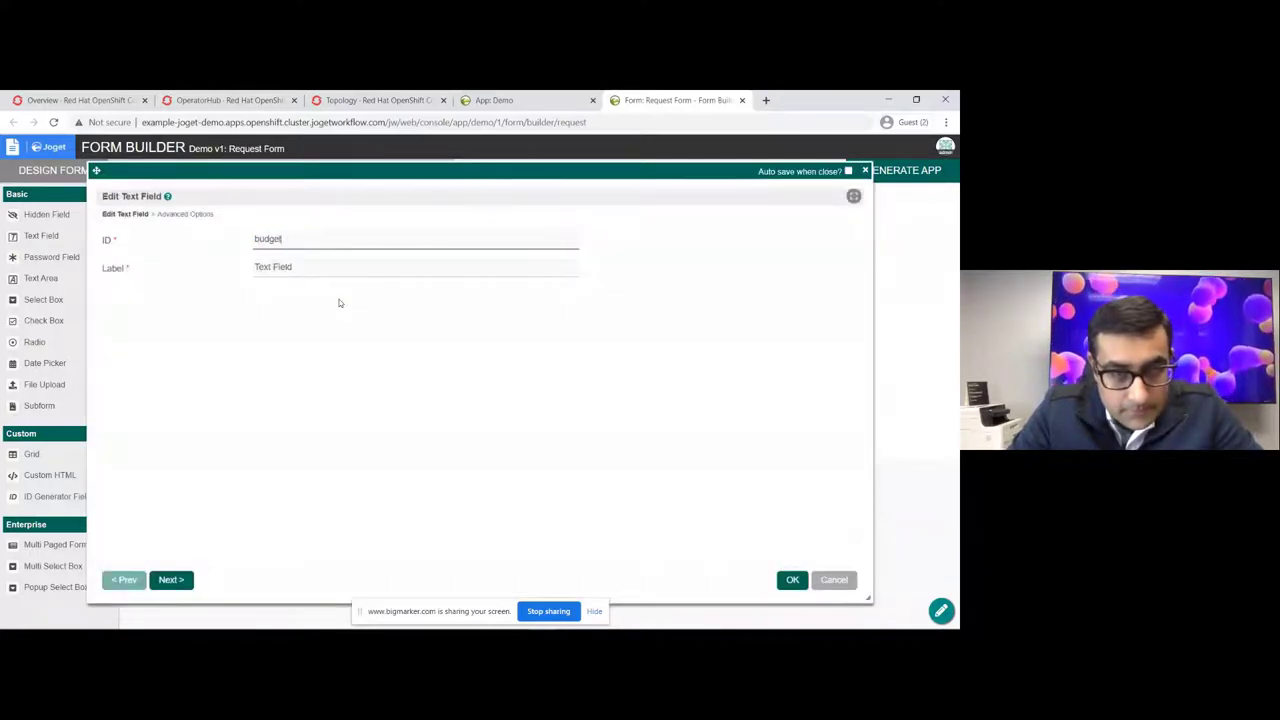
pyautogui.press('Tab')
pyautogui.write('Budget')
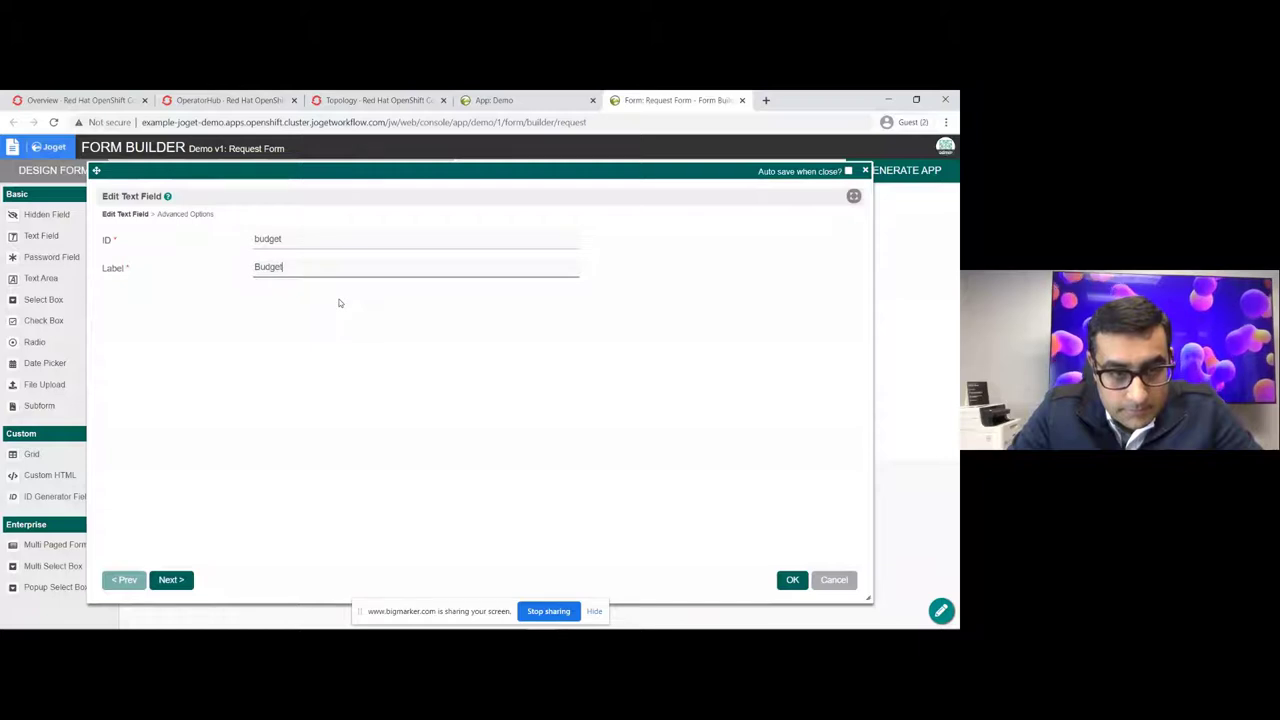
pyautogui.click(172, 215)
pyautogui.scroll(-6, 206, 371)
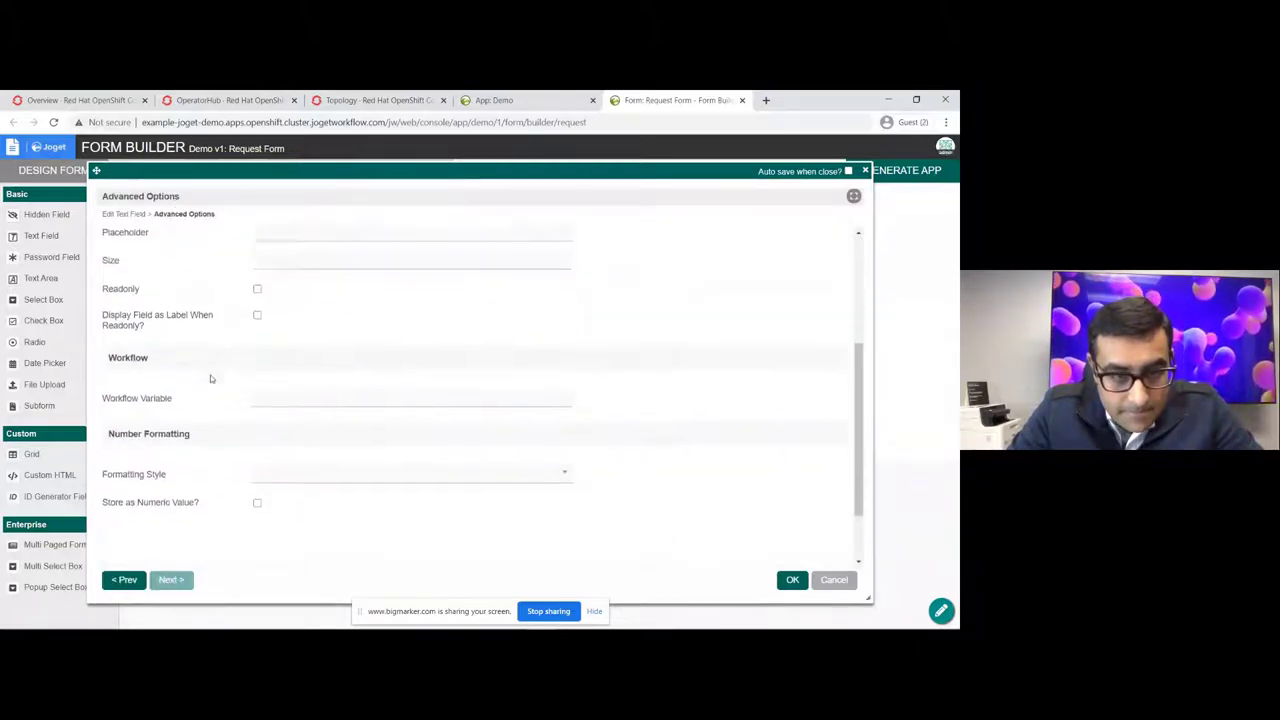
pyautogui.click(318, 395)
pyautogui.click(323, 435)
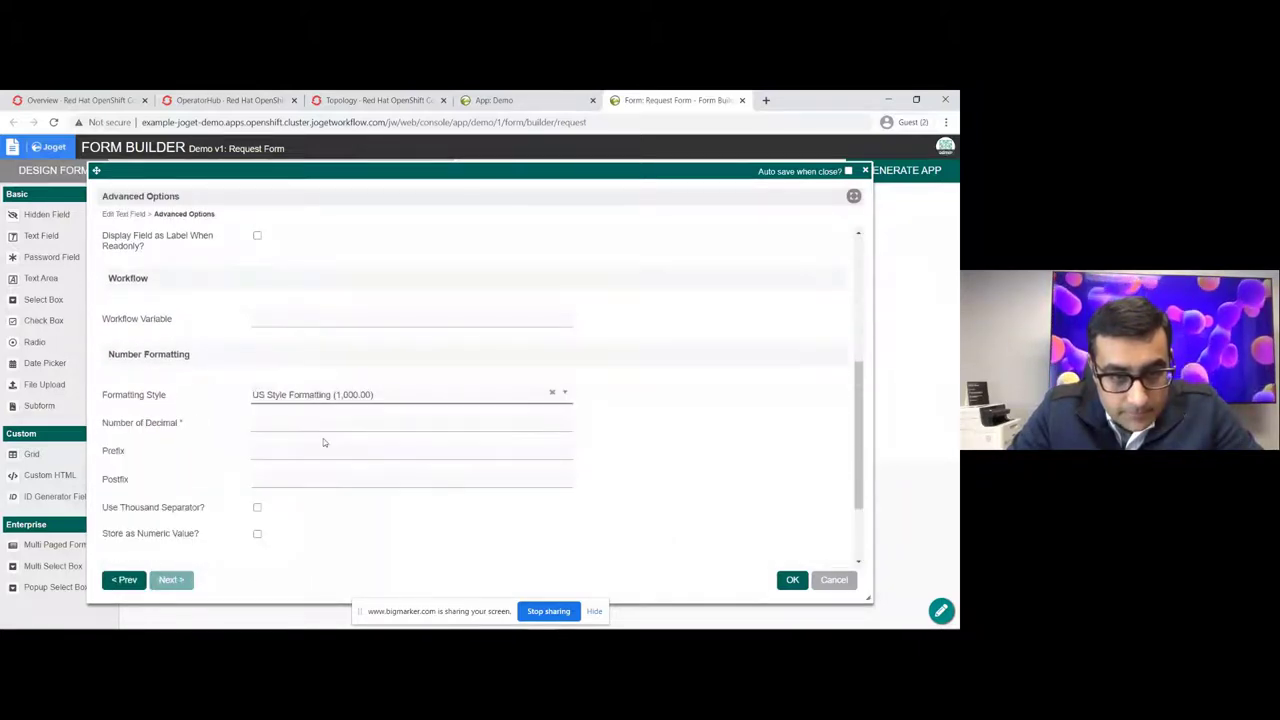
pyautogui.click(288, 425)
pyautogui.write('2')
pyautogui.click(280, 449)
pyautogui.write('$')
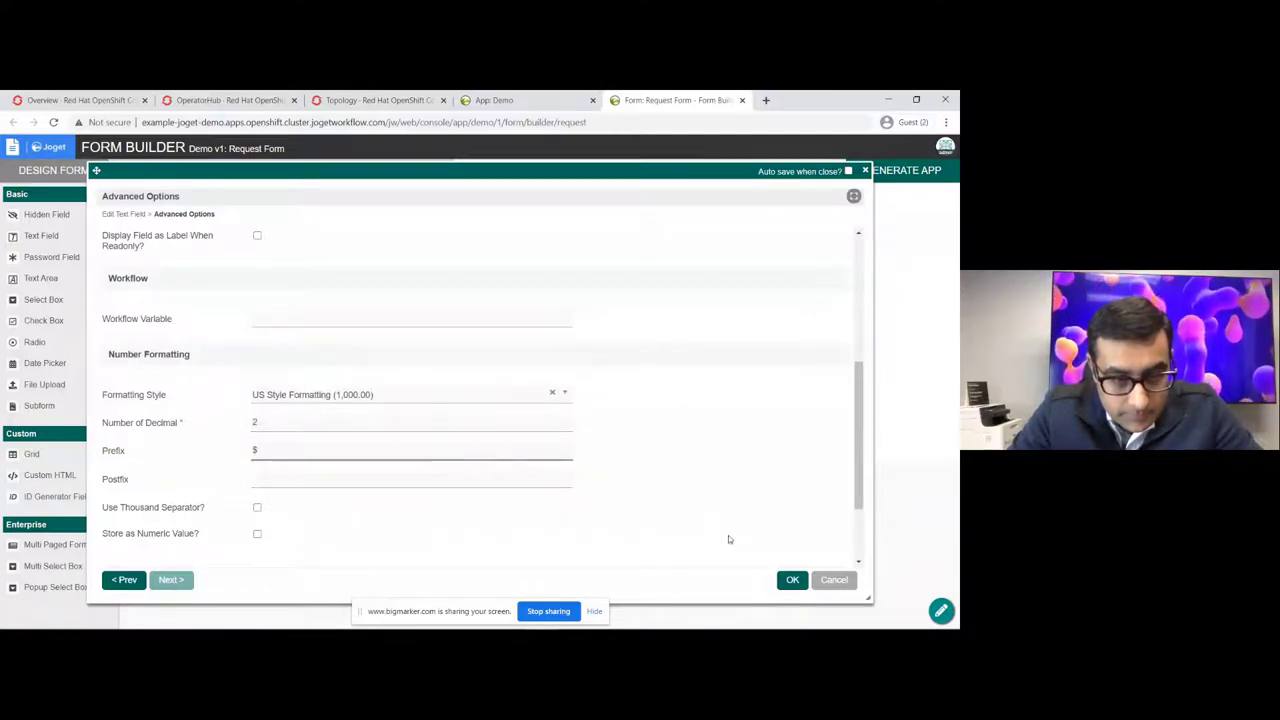
pyautogui.click(786, 583)
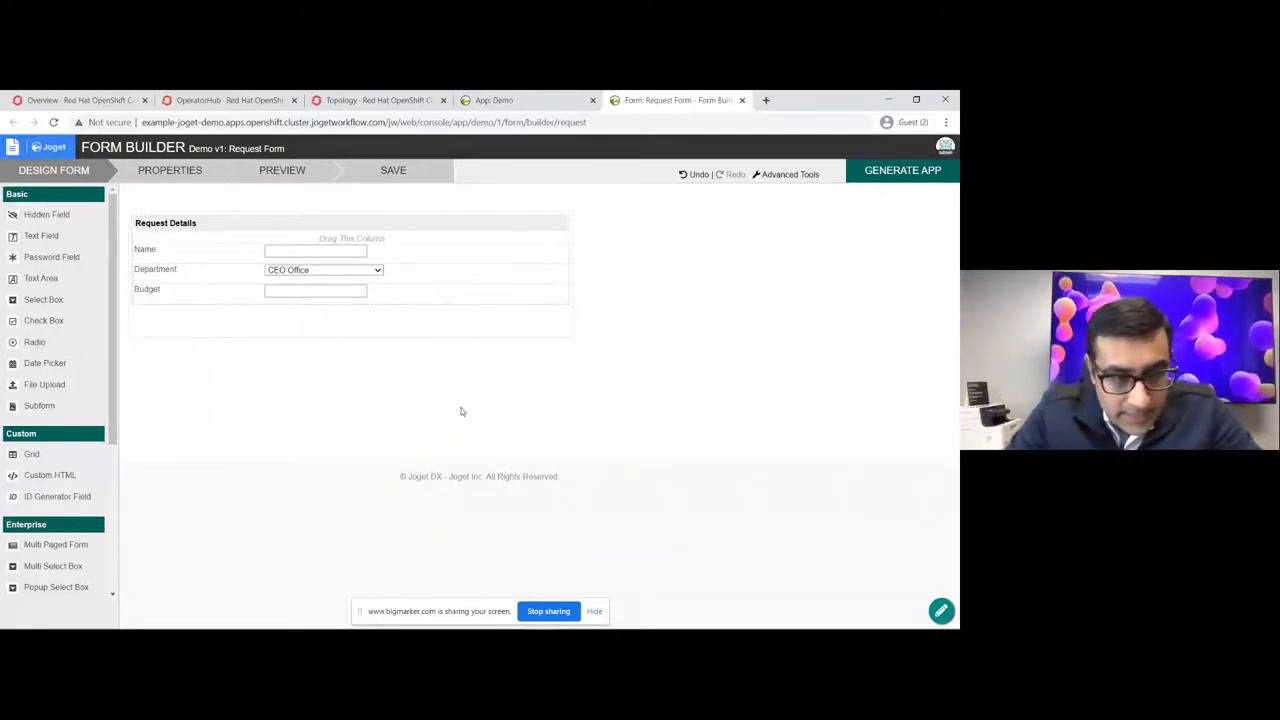
# Step: Add a 'justific' text area labelled 'Justification' below Budget
pyautogui.moveTo(89, 285); pyautogui.dragTo(344, 323)
pyautogui.click(342, 317)
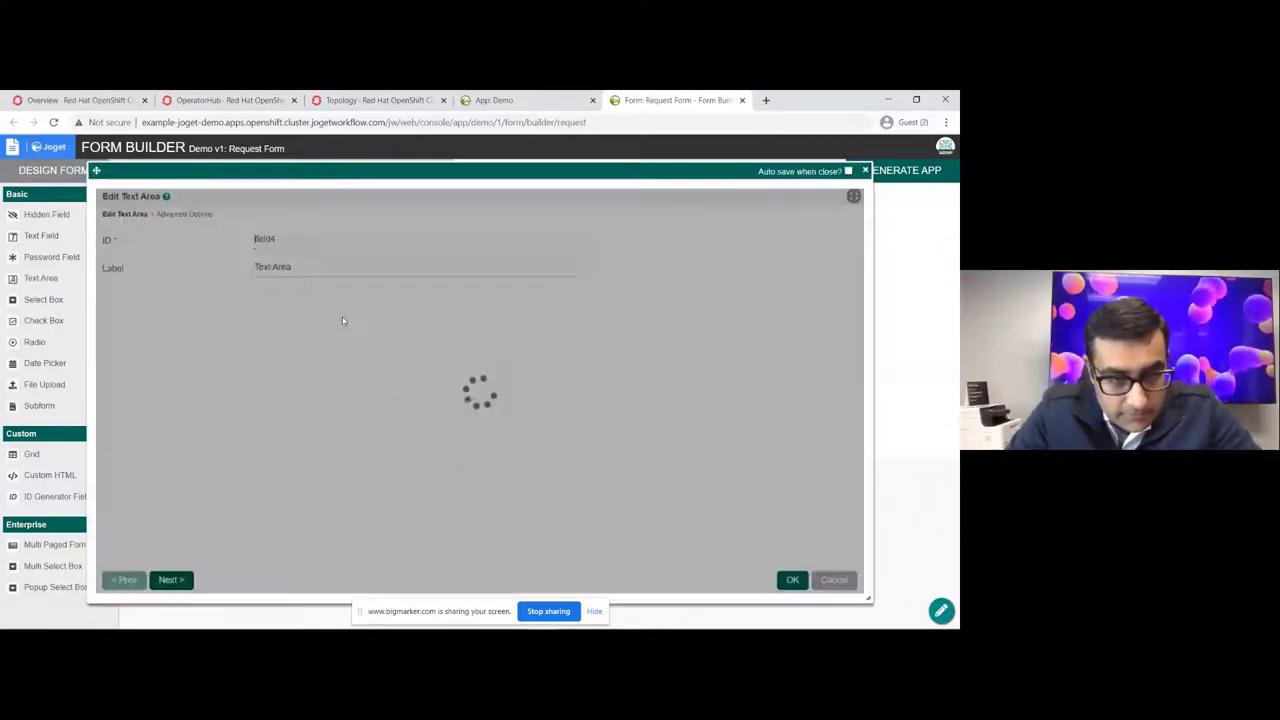
pyautogui.write('justific')
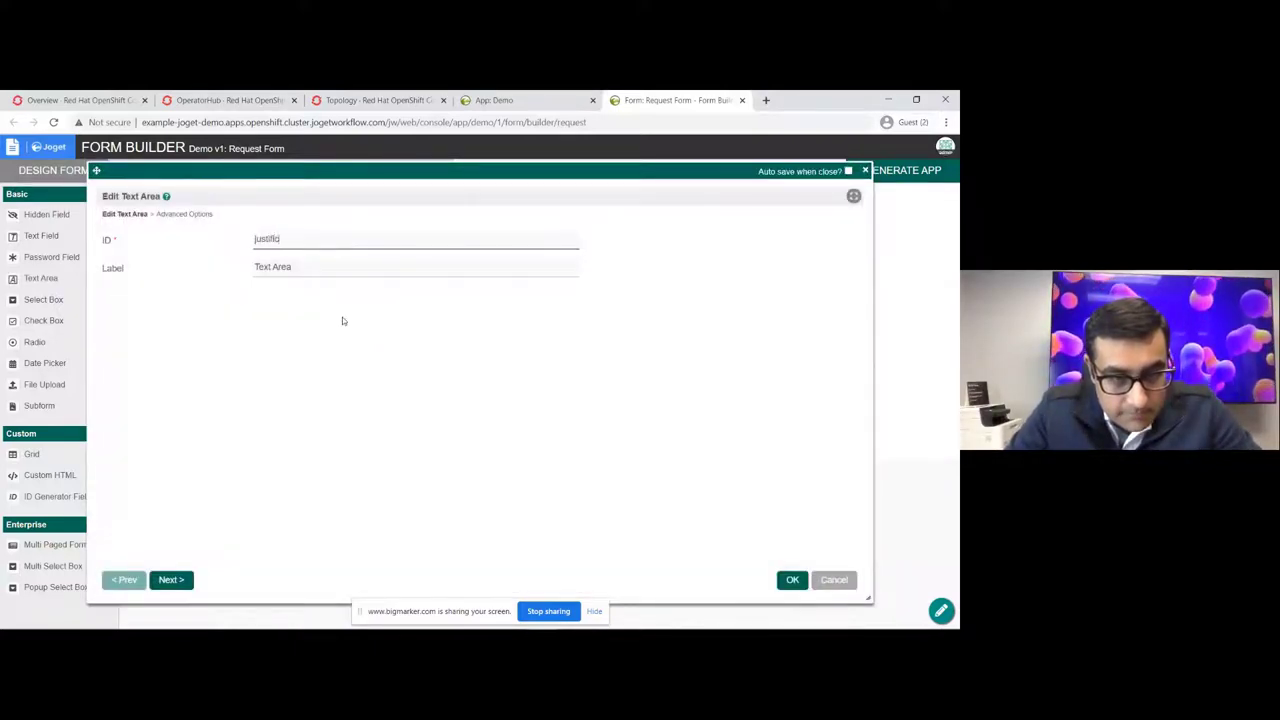
pyautogui.press('Tab')
pyautogui.write('Justification')
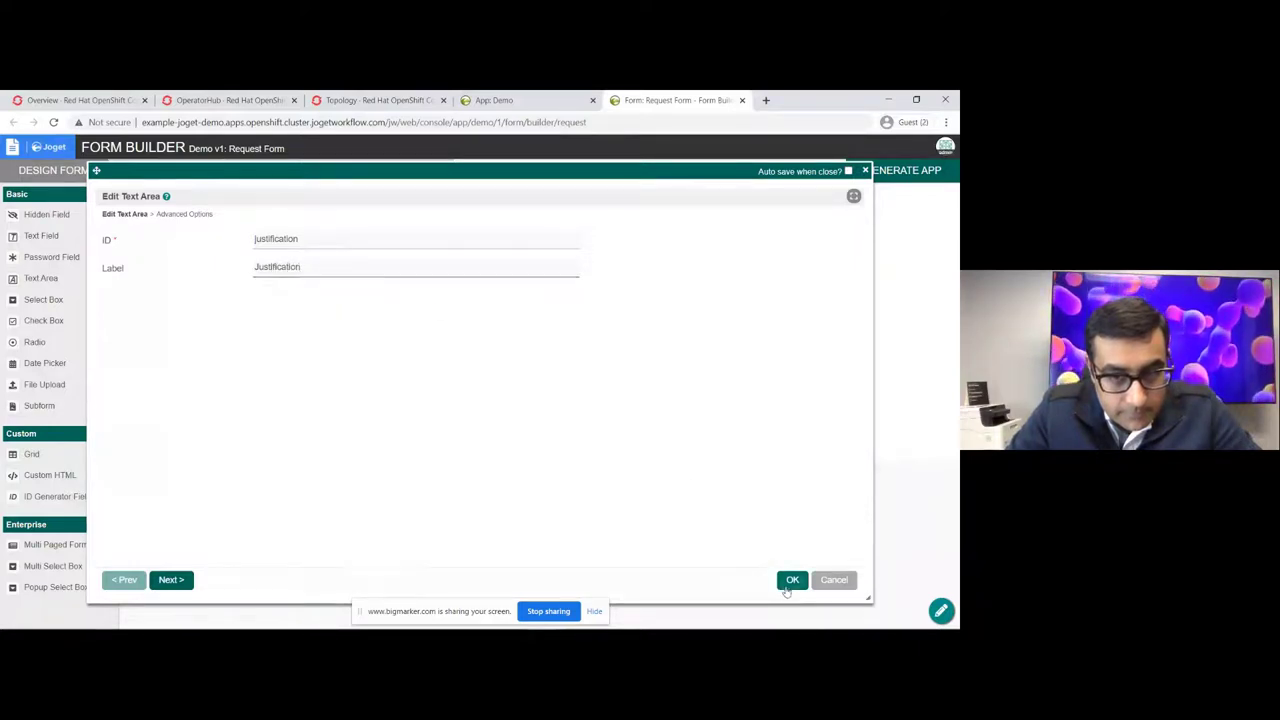
pyautogui.click(789, 584)
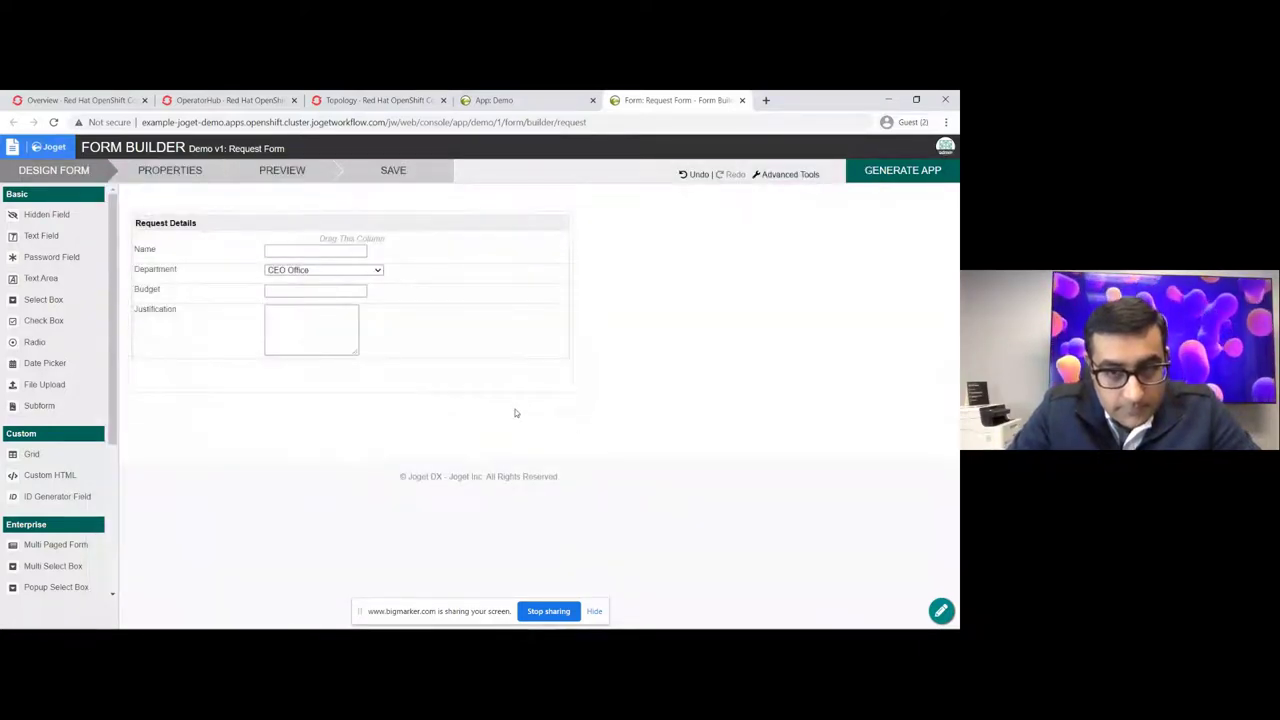
pyautogui.click(306, 180)
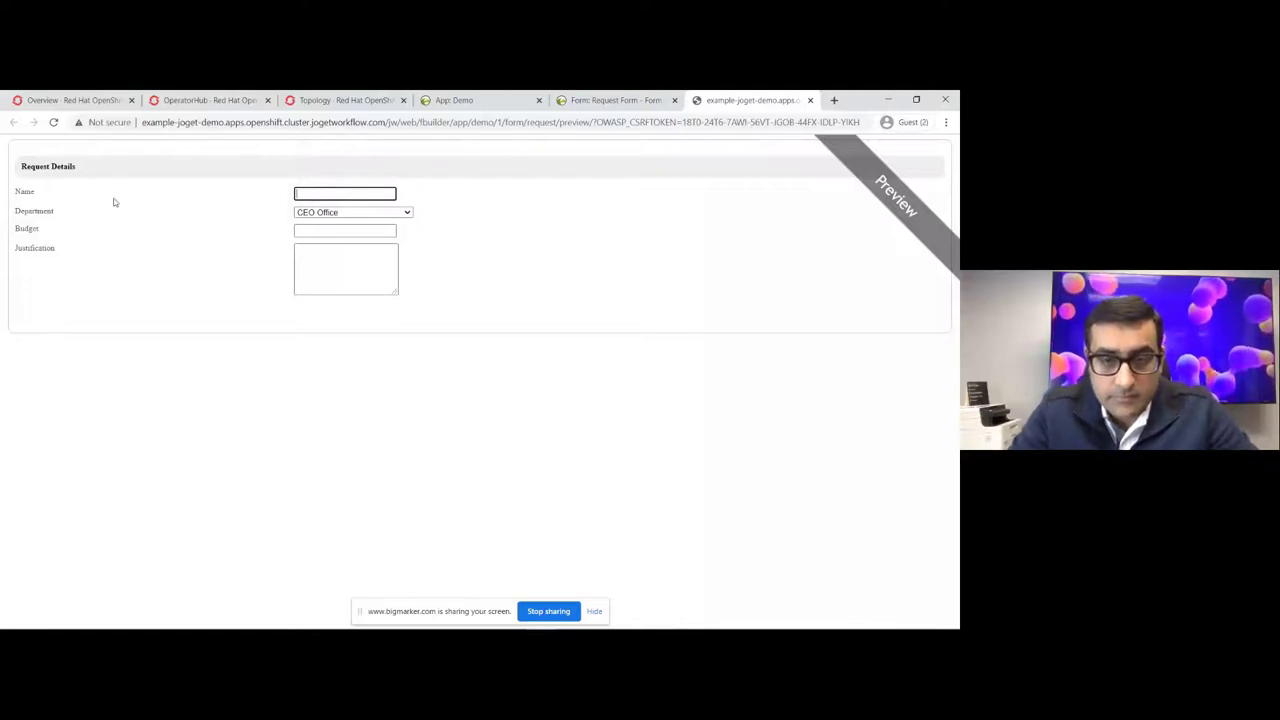
pyautogui.click(342, 221)
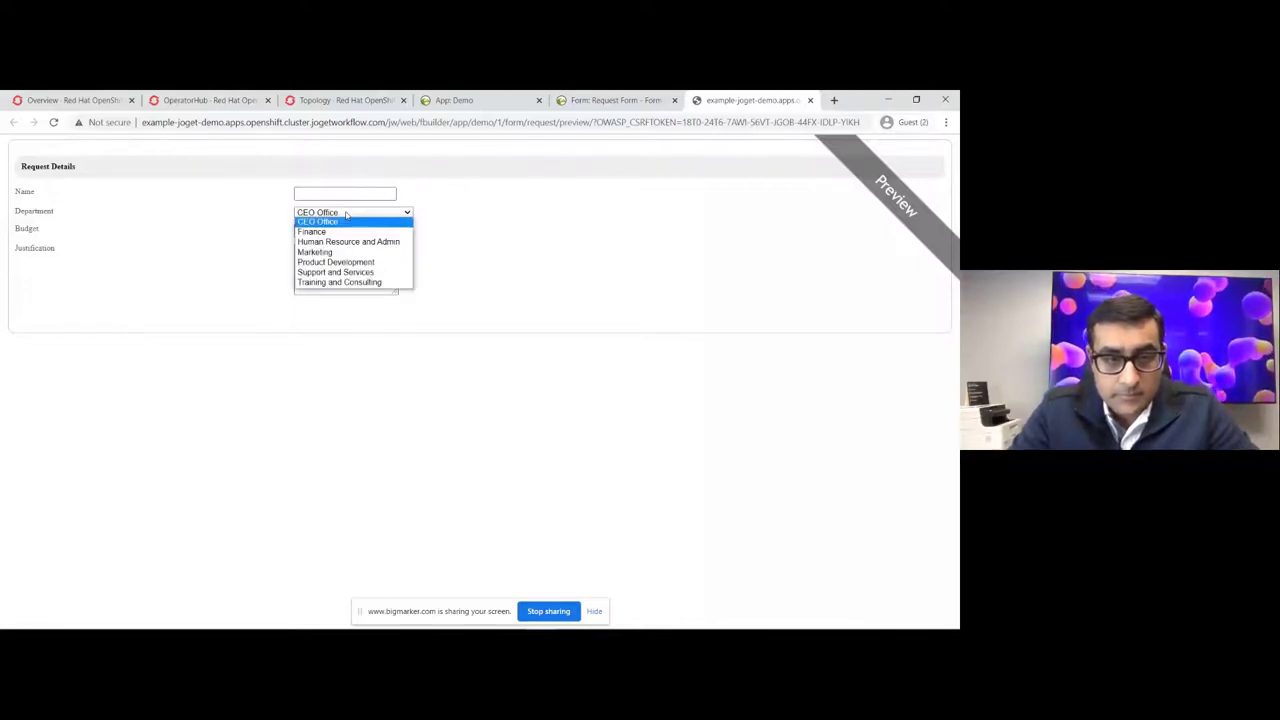
pyautogui.click(444, 234)
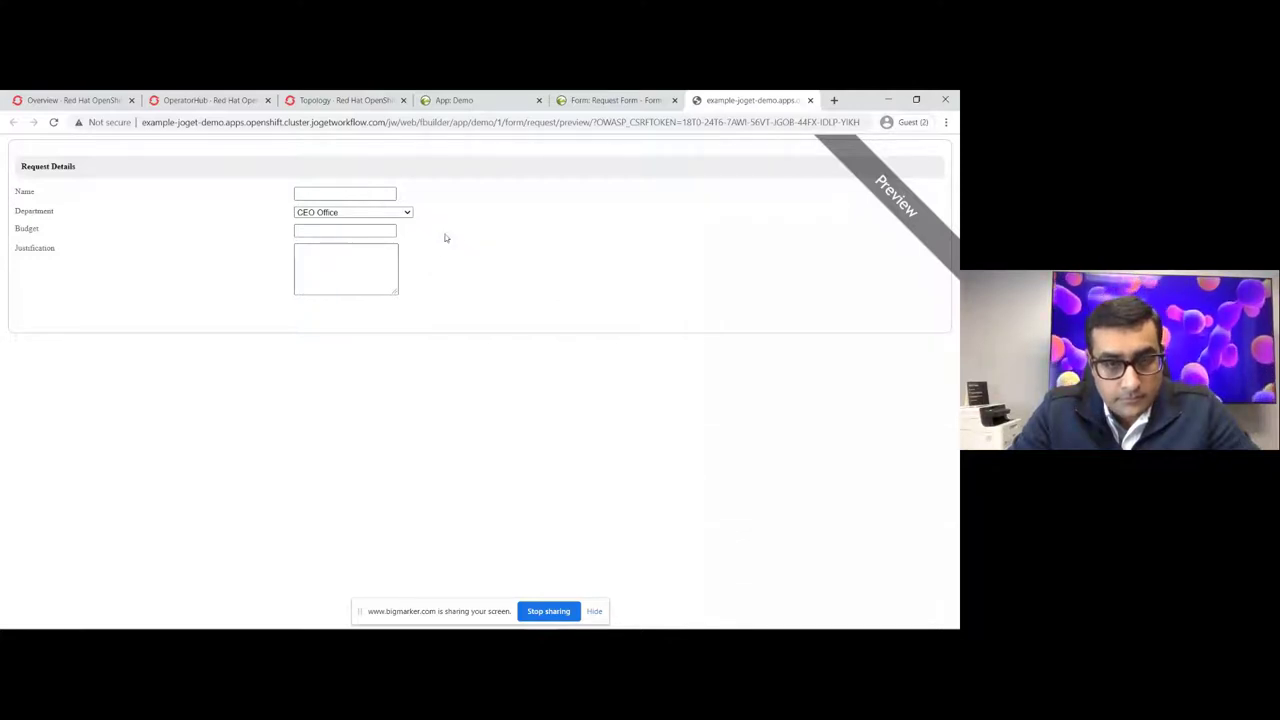
pyautogui.click(810, 101)
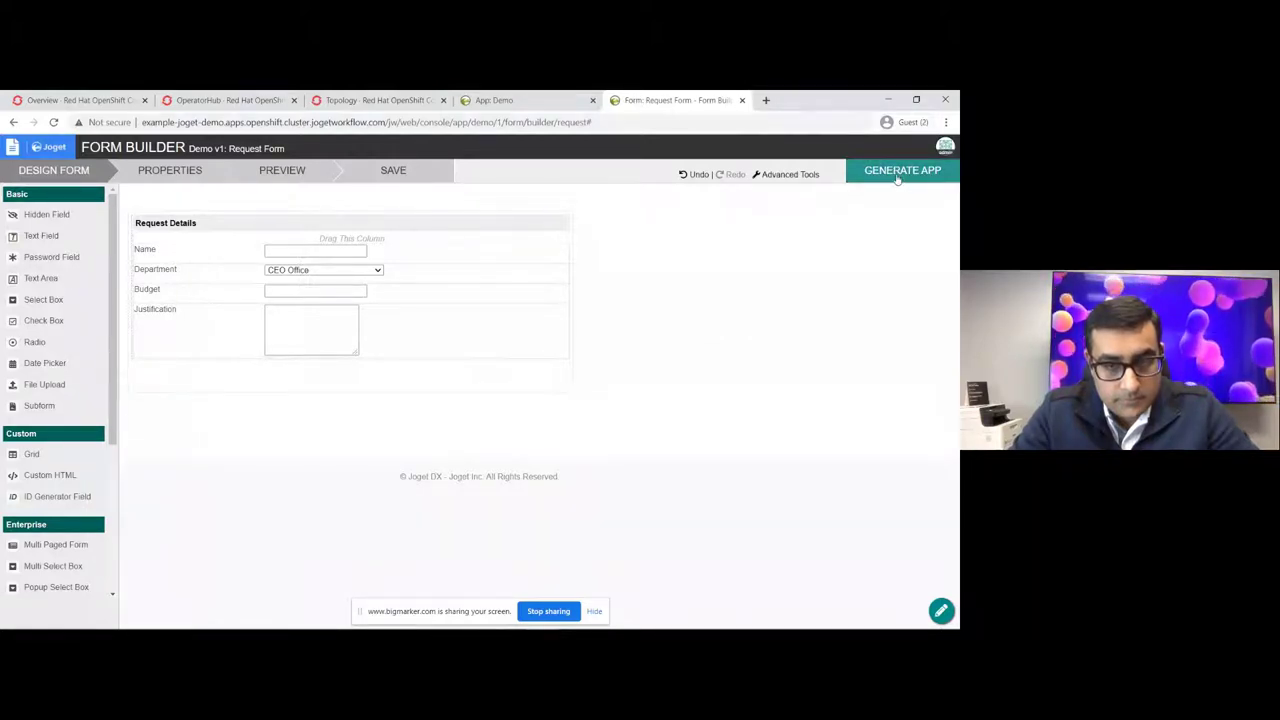
# Step: Save the Request Form after the save-first warning from the app generator
pyautogui.click(898, 176)
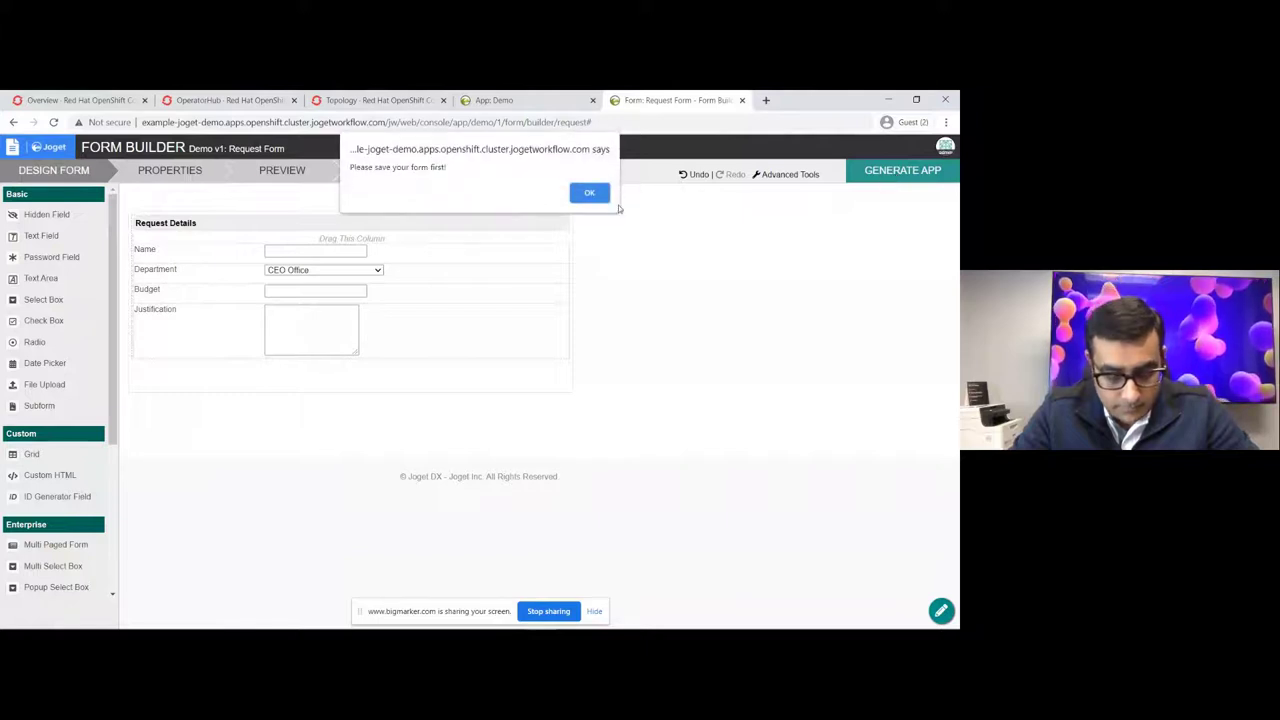
pyautogui.click(590, 194)
pyautogui.click(424, 177)
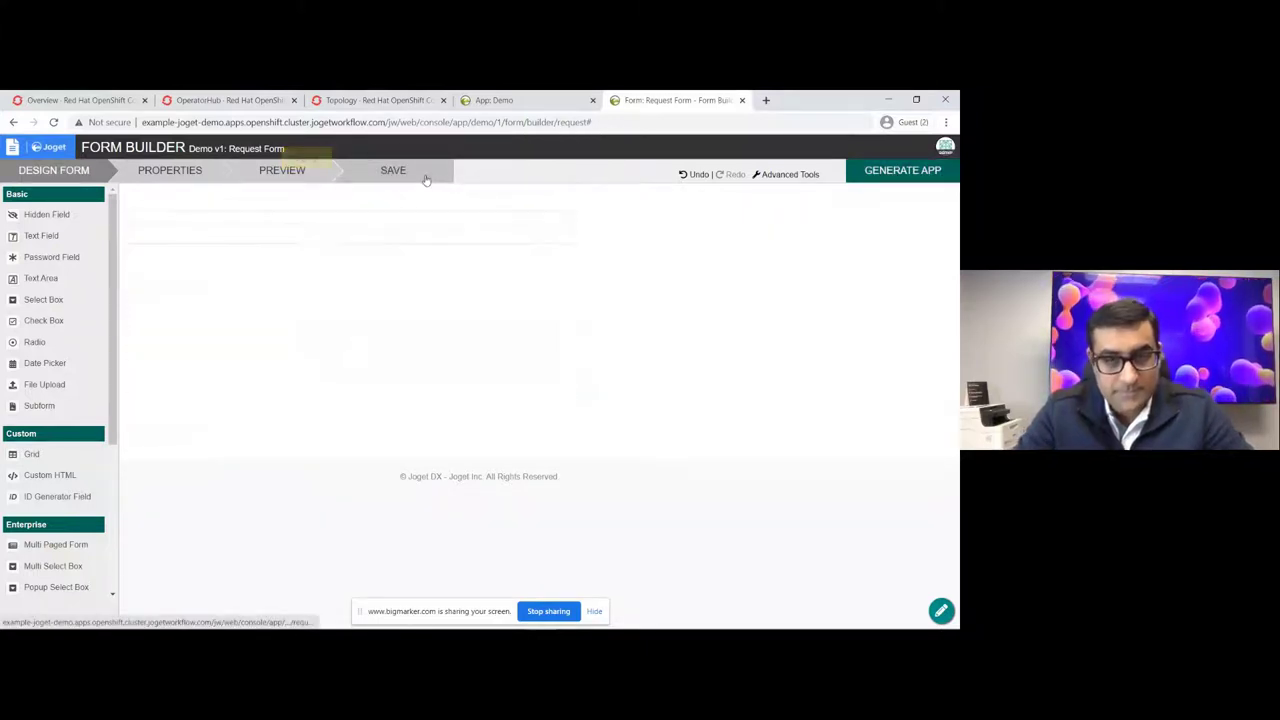
# Step: Generate both a CRUD and an approval process from the Request Form
pyautogui.click(877, 172)
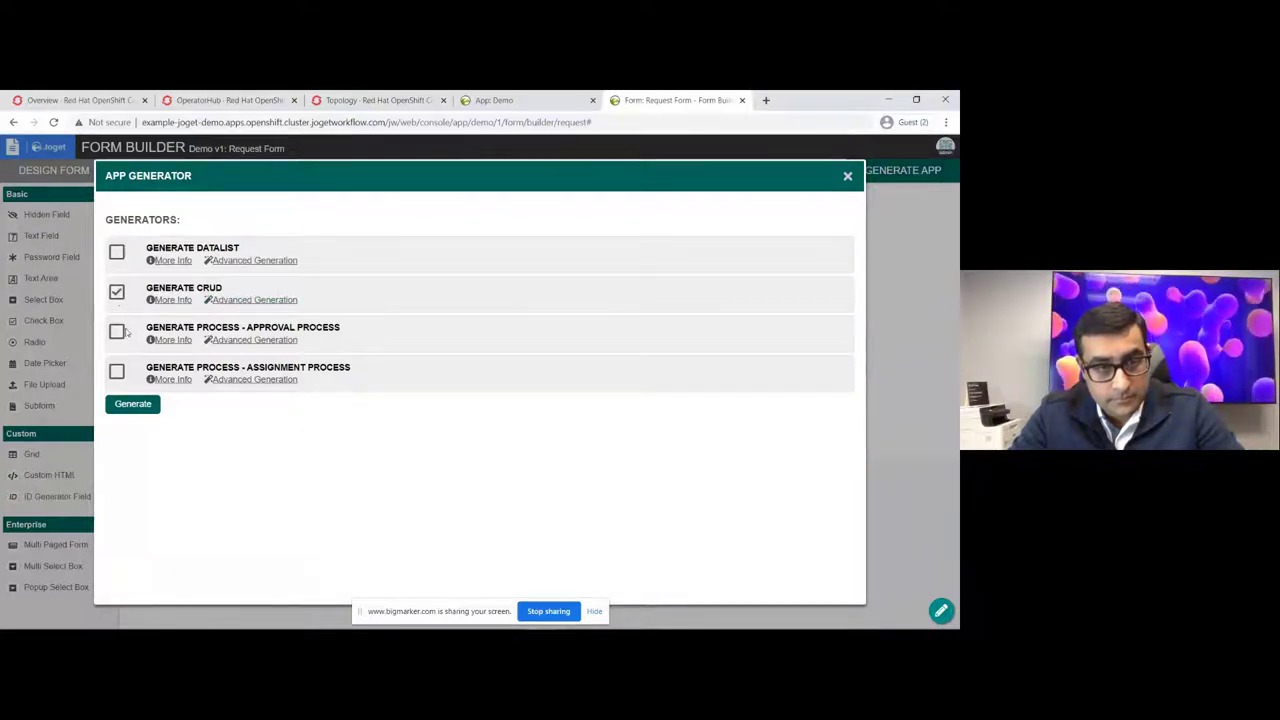
pyautogui.click(166, 341)
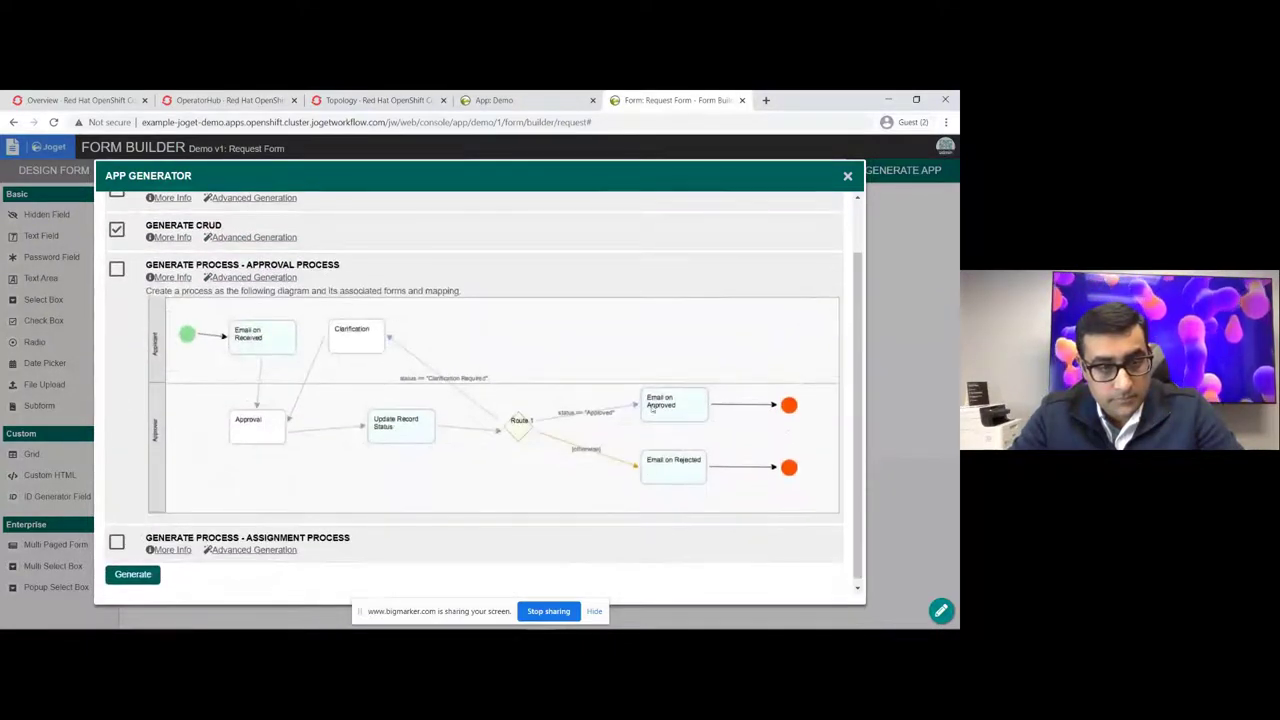
pyautogui.click(117, 270)
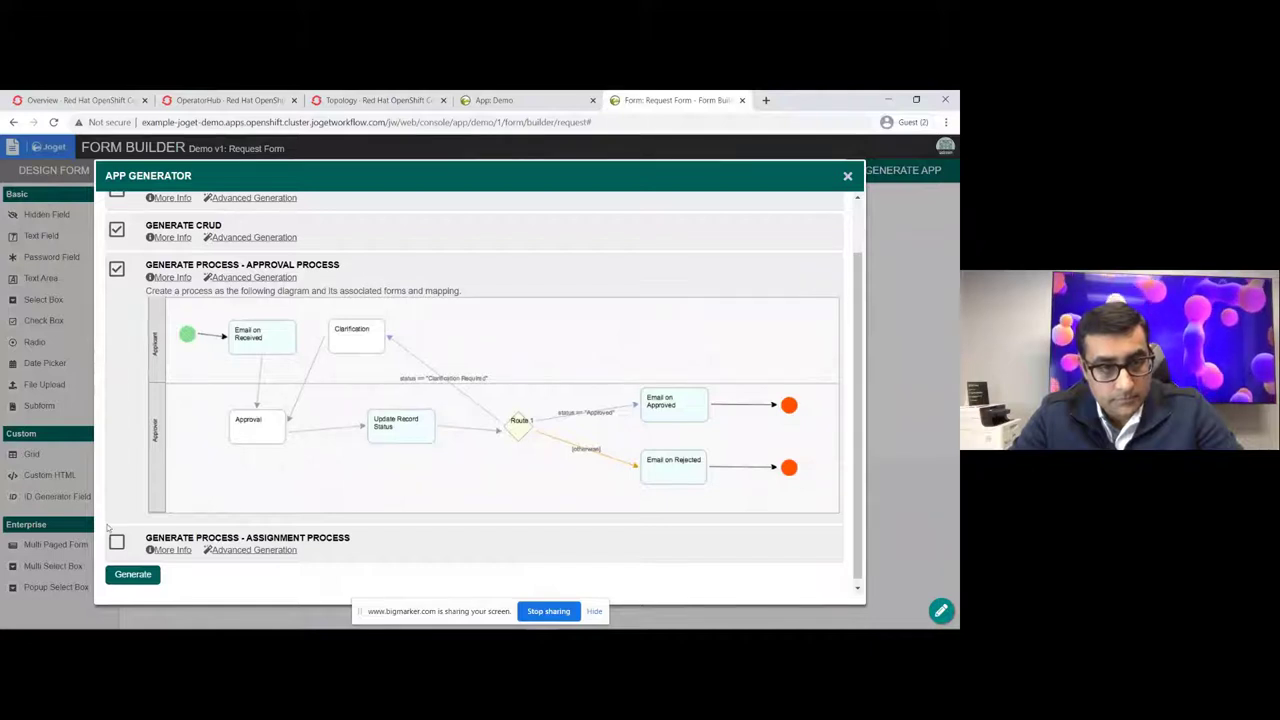
pyautogui.click(132, 574)
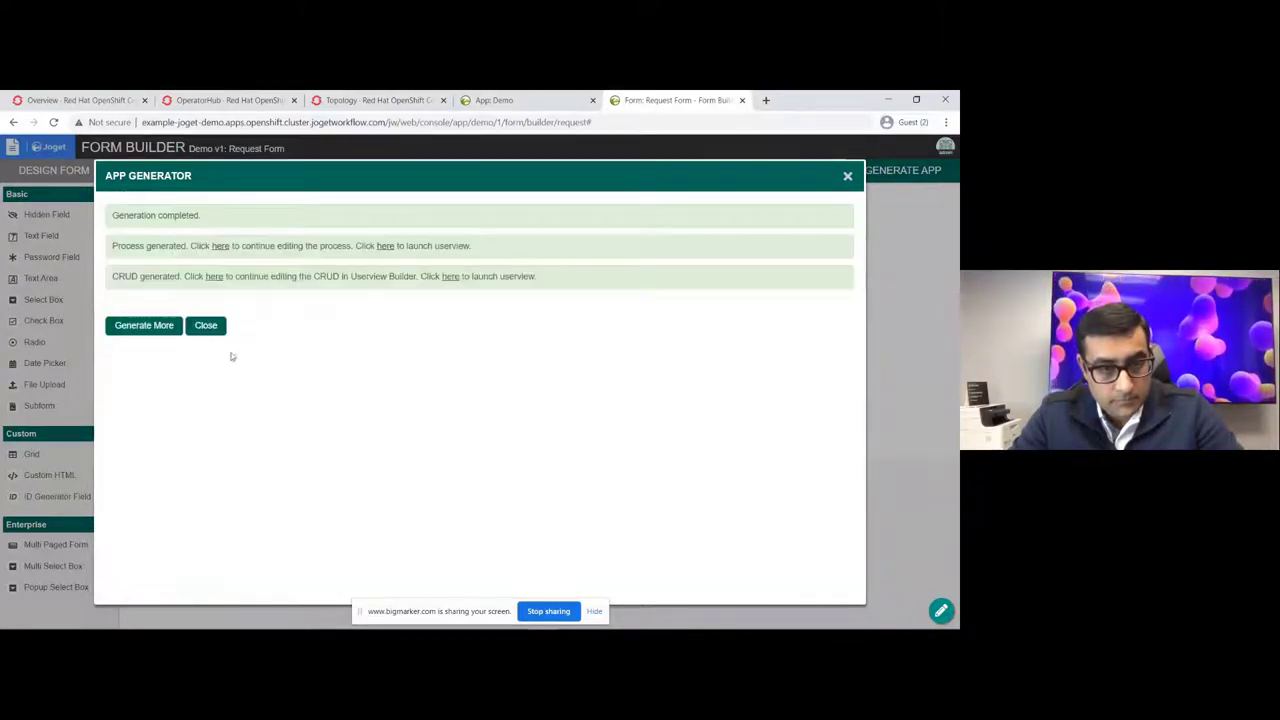
pyautogui.click(206, 326)
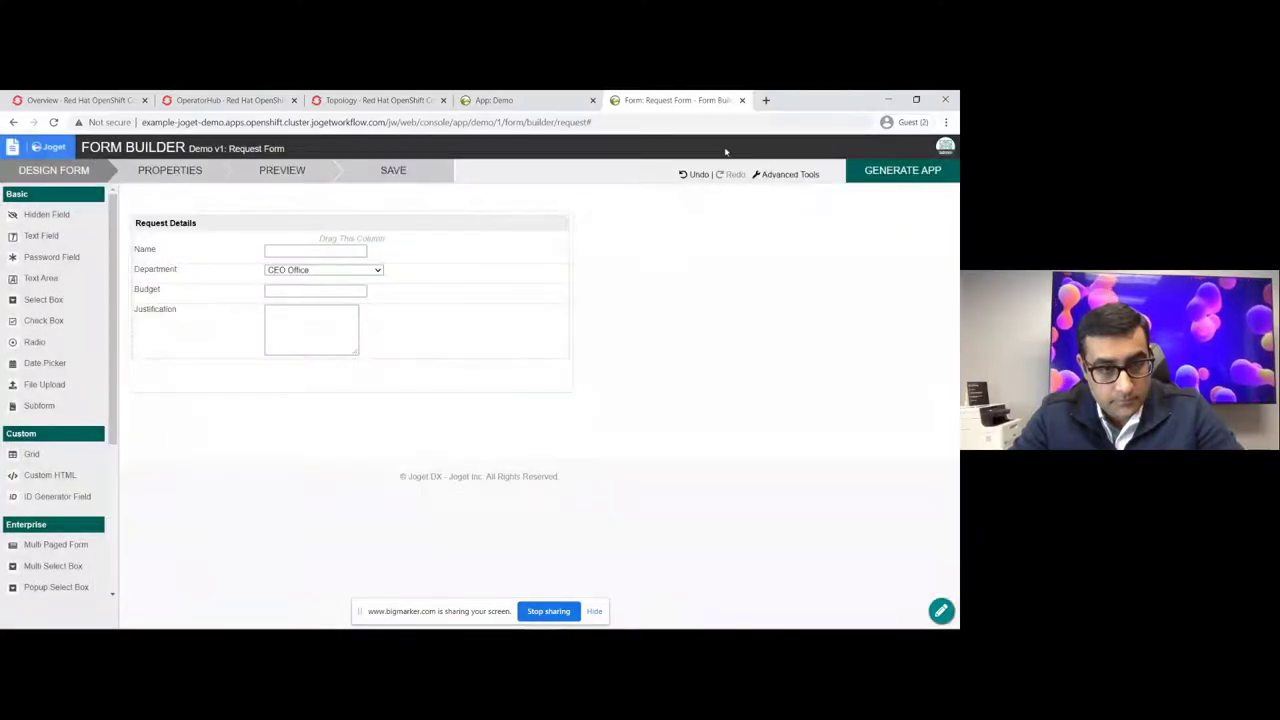
# Step: Leave the form builder and app design panel, then launch the Demo app userview
pyautogui.click(742, 100)
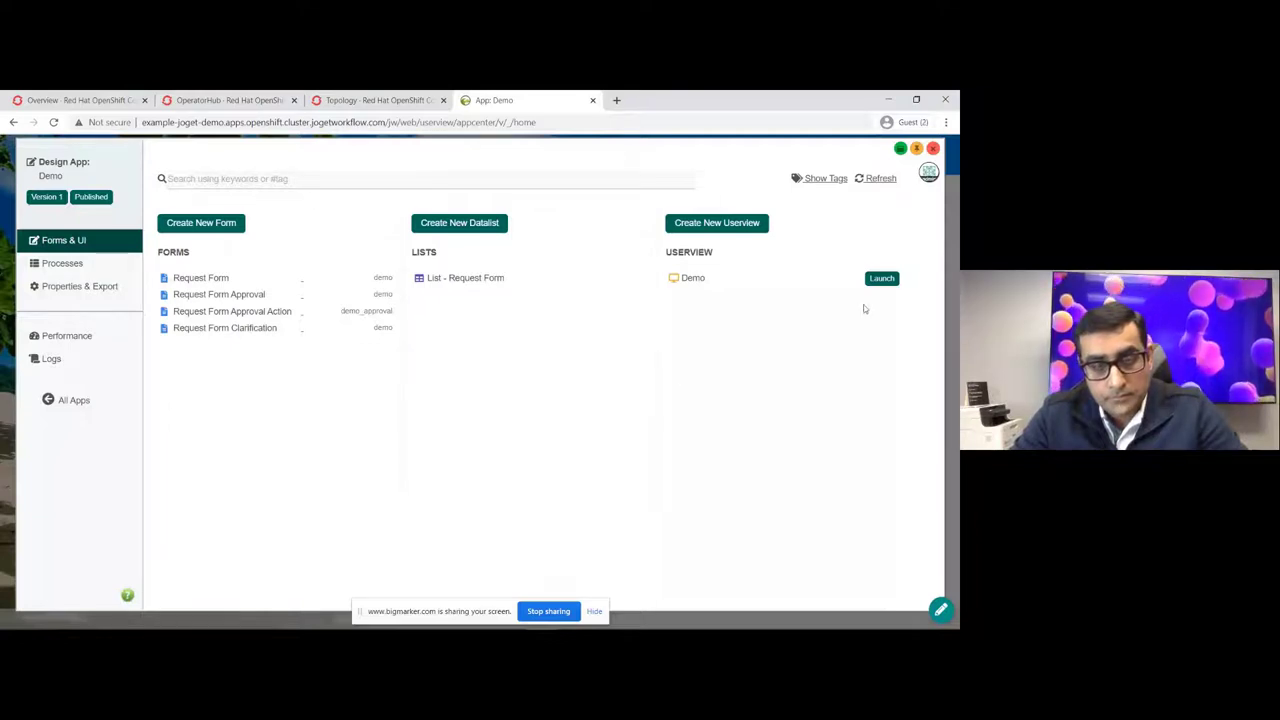
pyautogui.click(933, 149)
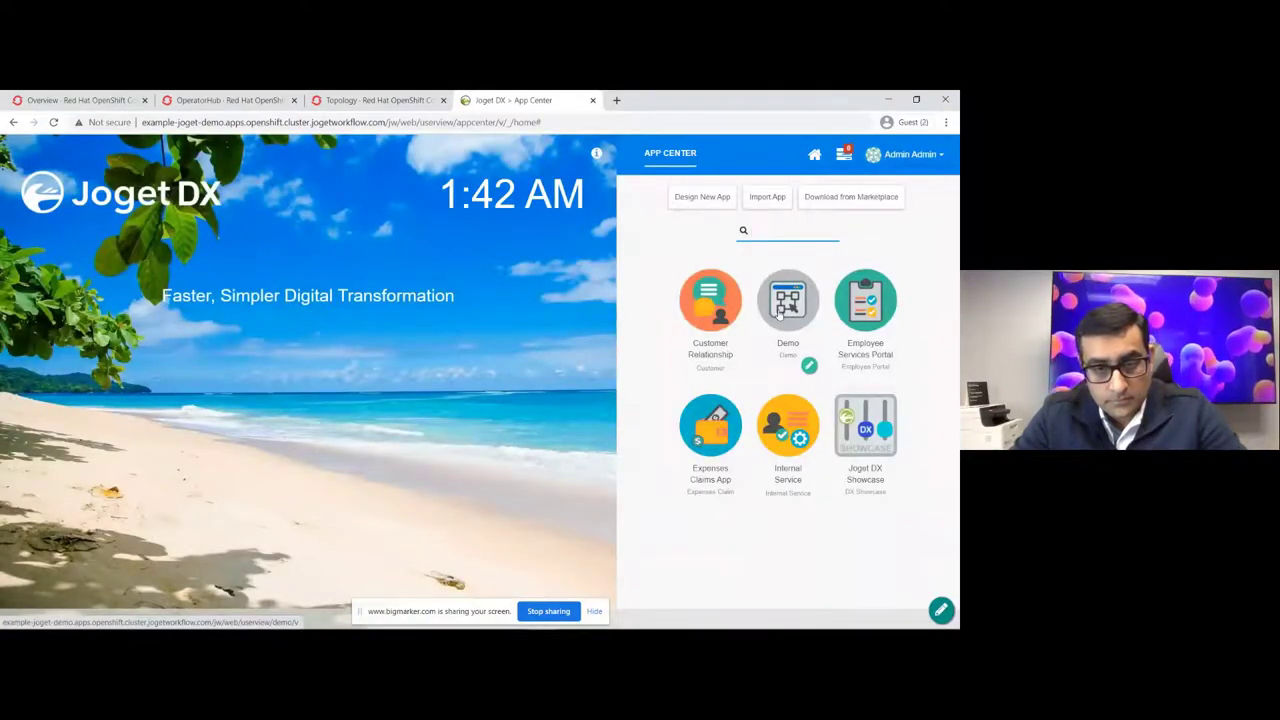
pyautogui.click(779, 313)
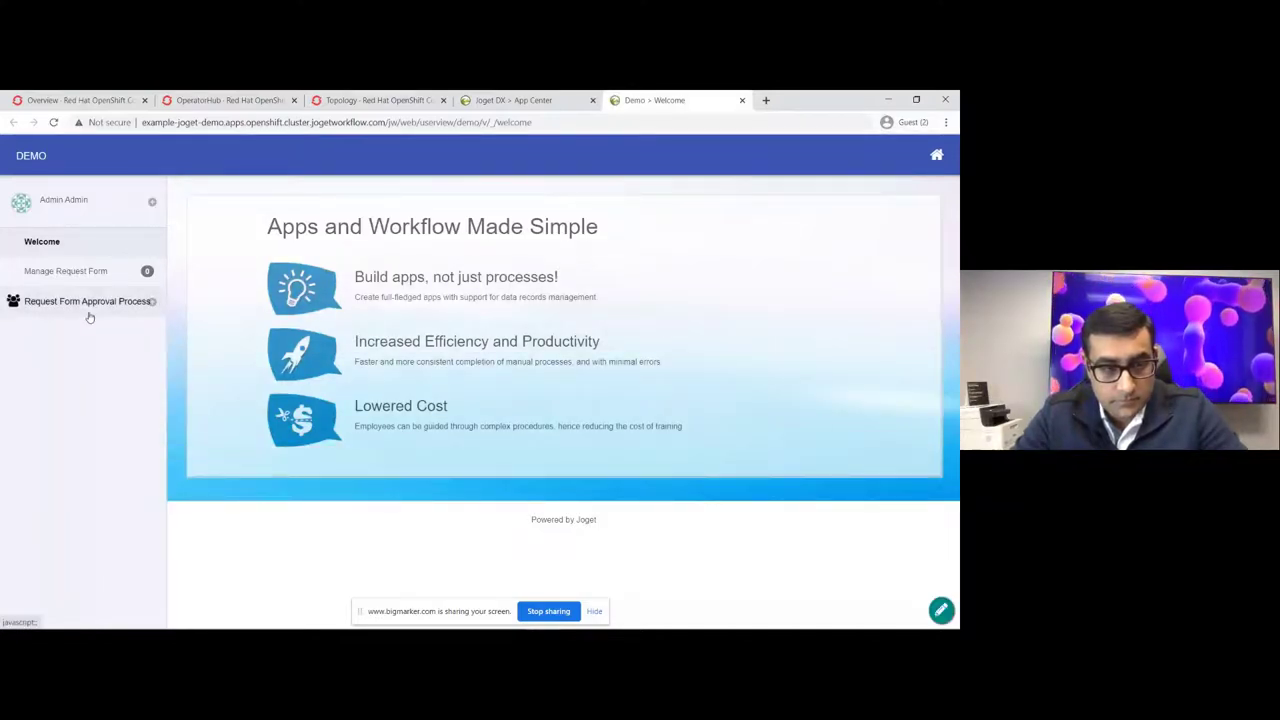
# Step: Submit a Request Form with department Finance, budget 200 and justification 'This is a demo!'
pyautogui.click(88, 312)
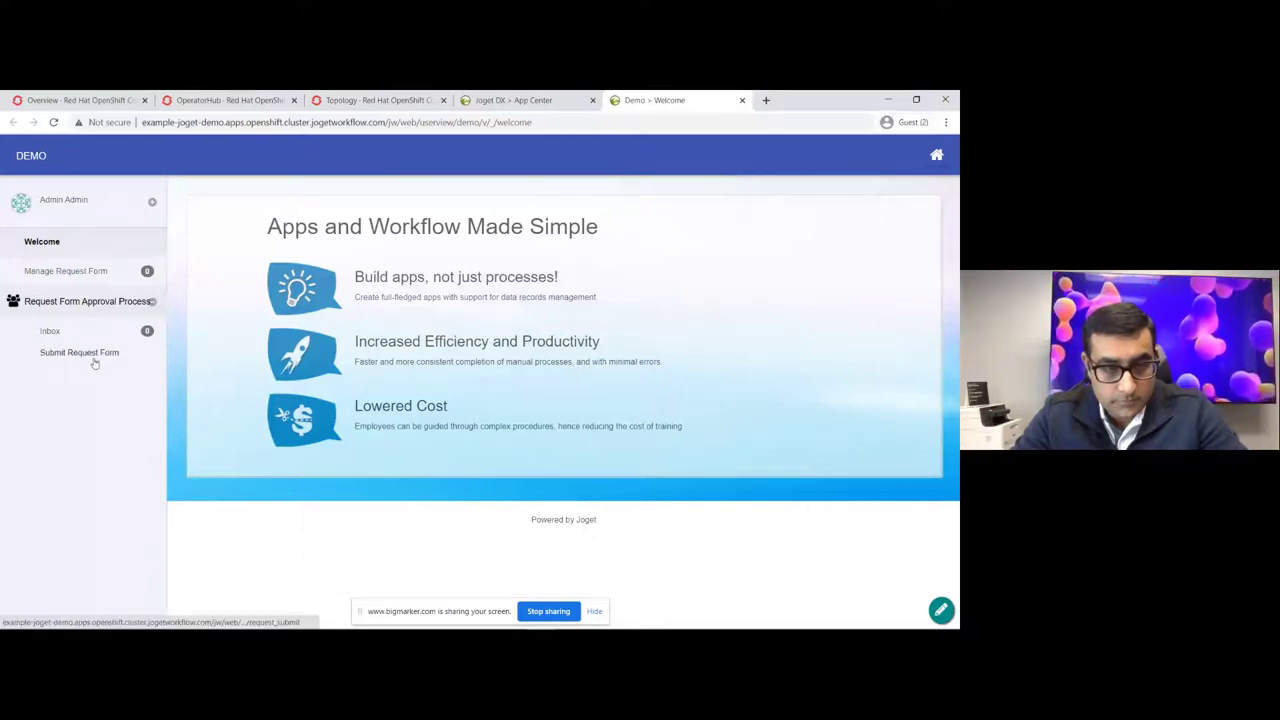
pyautogui.click(61, 362)
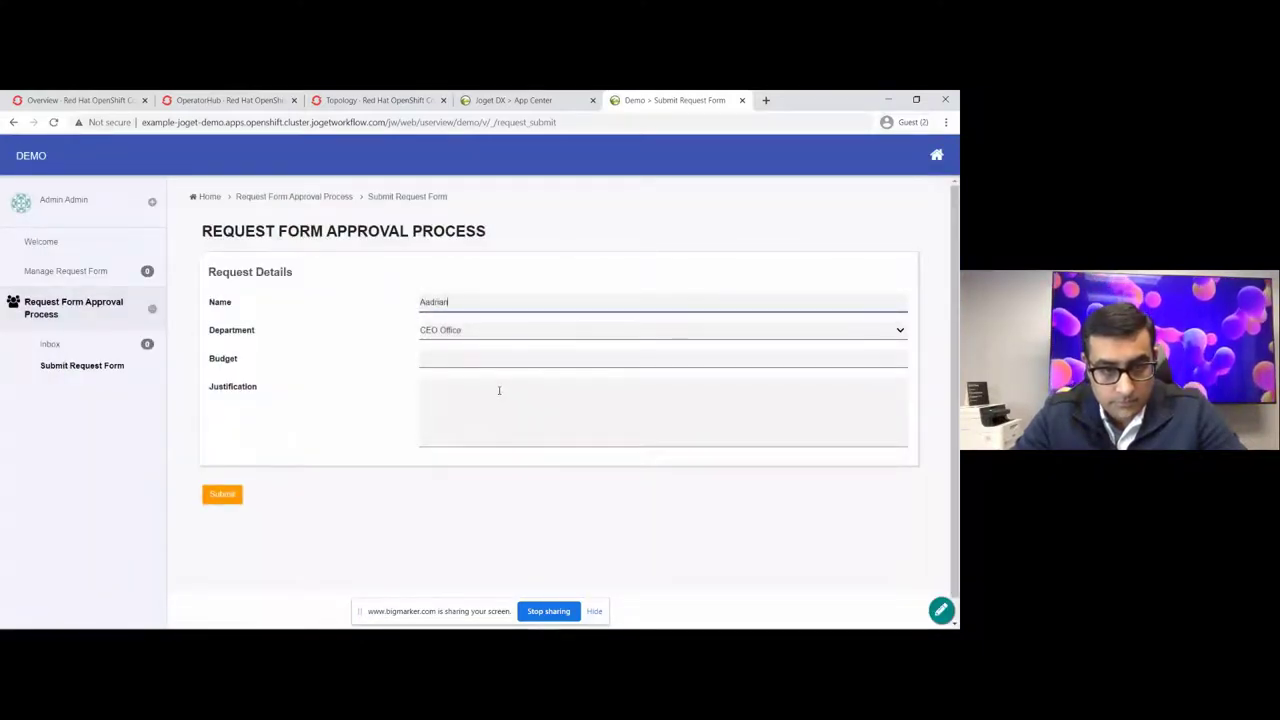
pyautogui.click(528, 325)
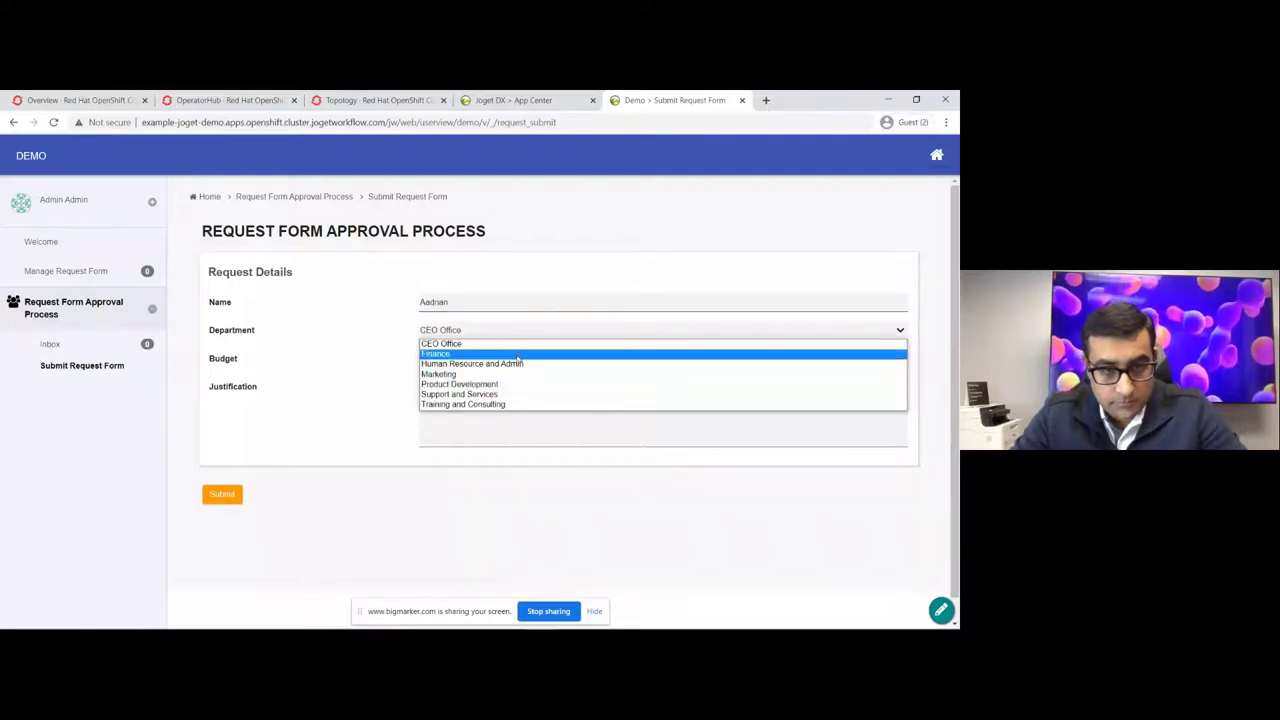
pyautogui.click(470, 358)
pyautogui.click(470, 361)
pyautogui.write('200')
pyautogui.click(480, 394)
pyautogui.write('This is a demo!')
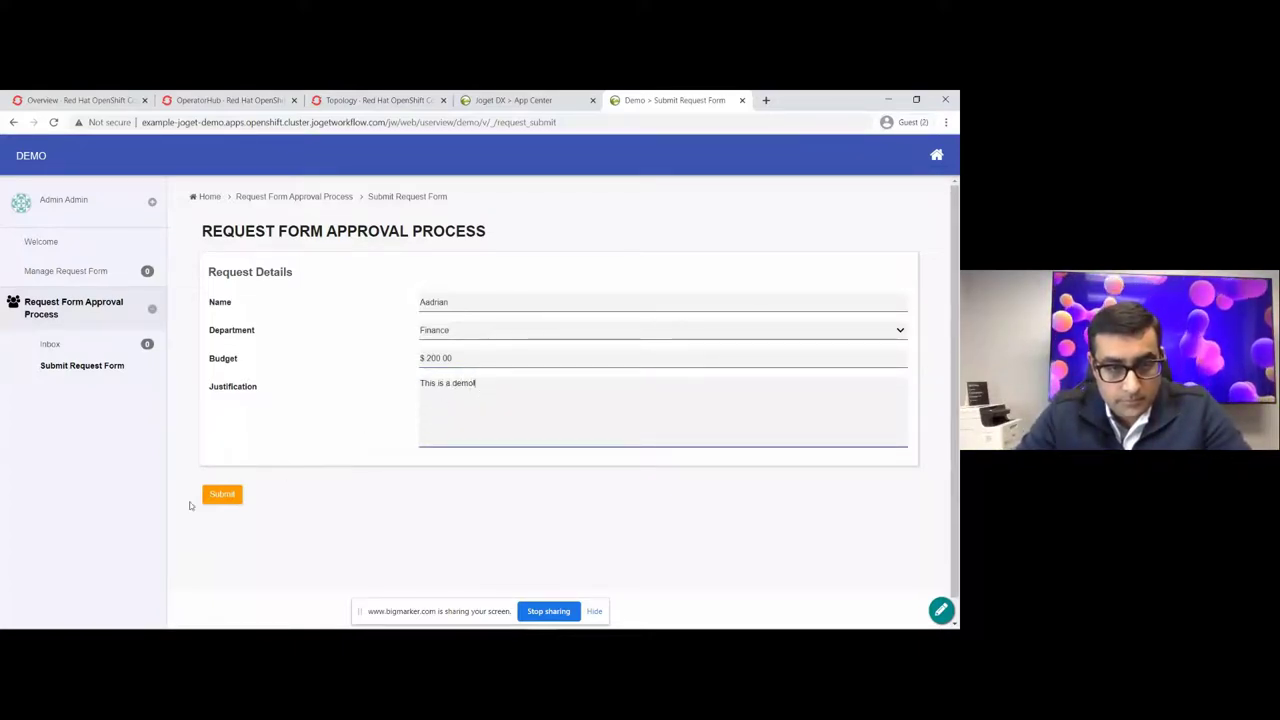
pyautogui.click(228, 505)
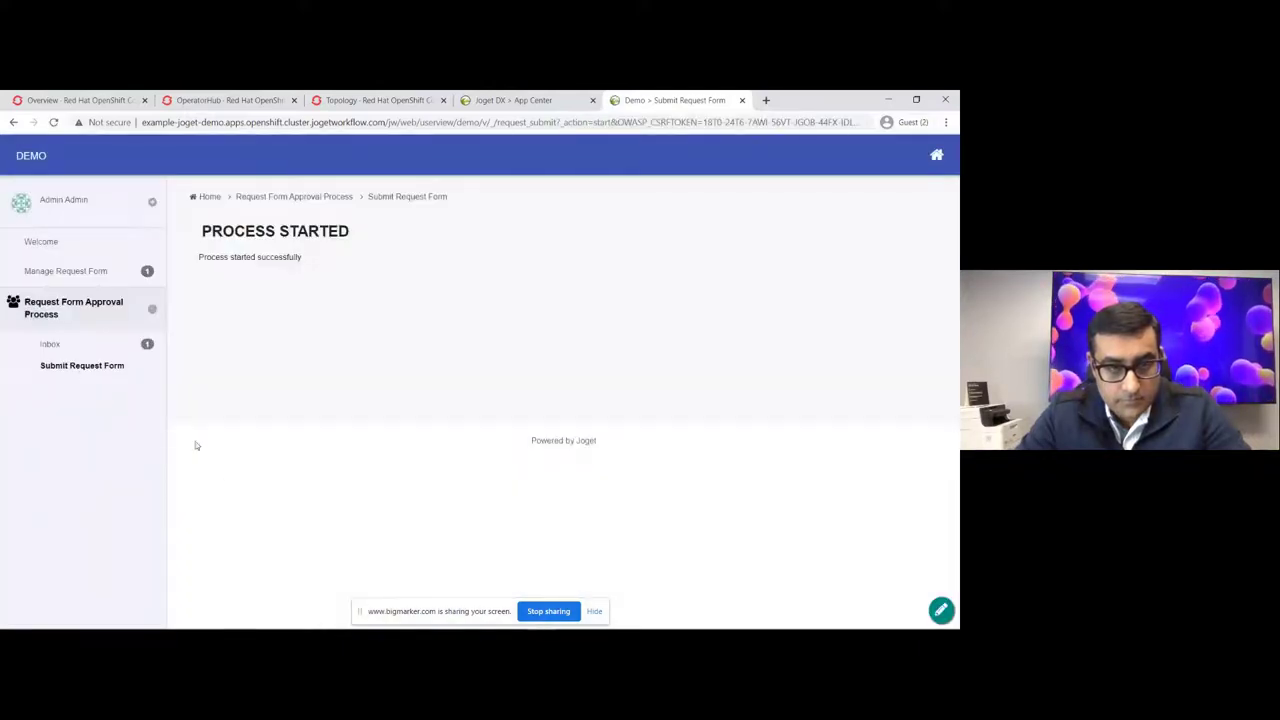
pyautogui.click(57, 346)
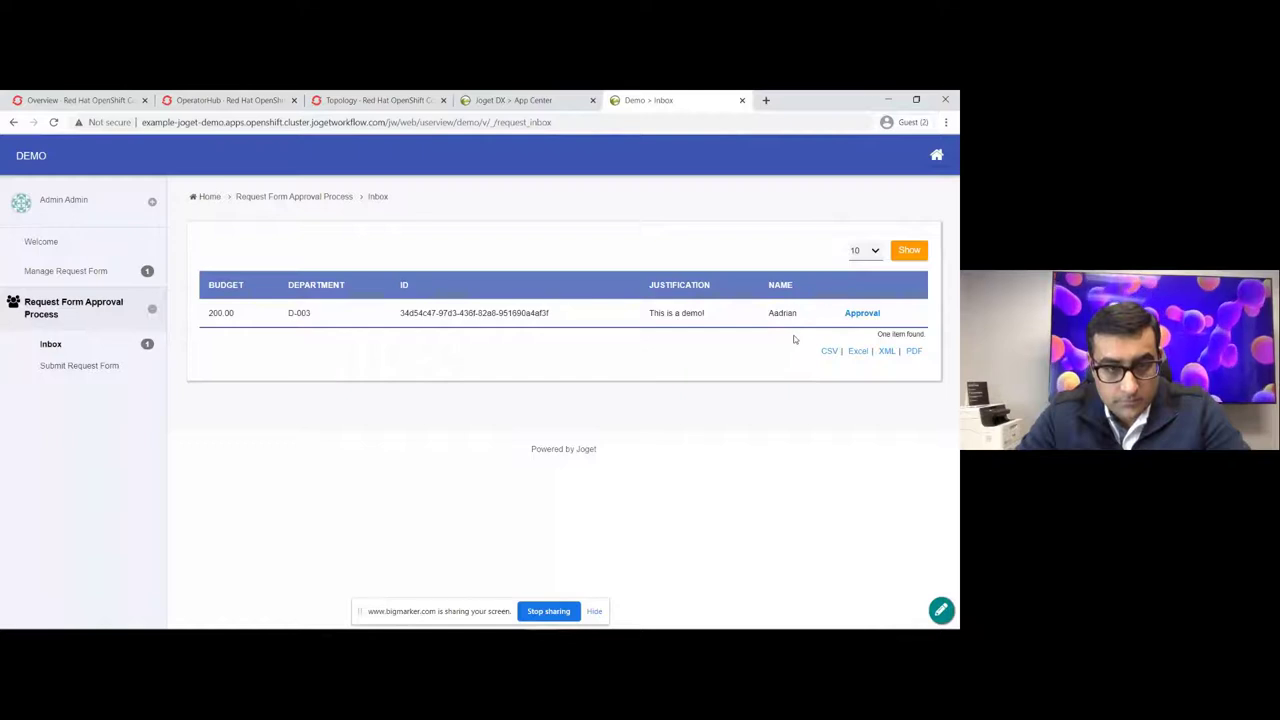
# Step: Approve the pending request with remark 'This is approved', then open Manage Request Form
pyautogui.click(864, 314)
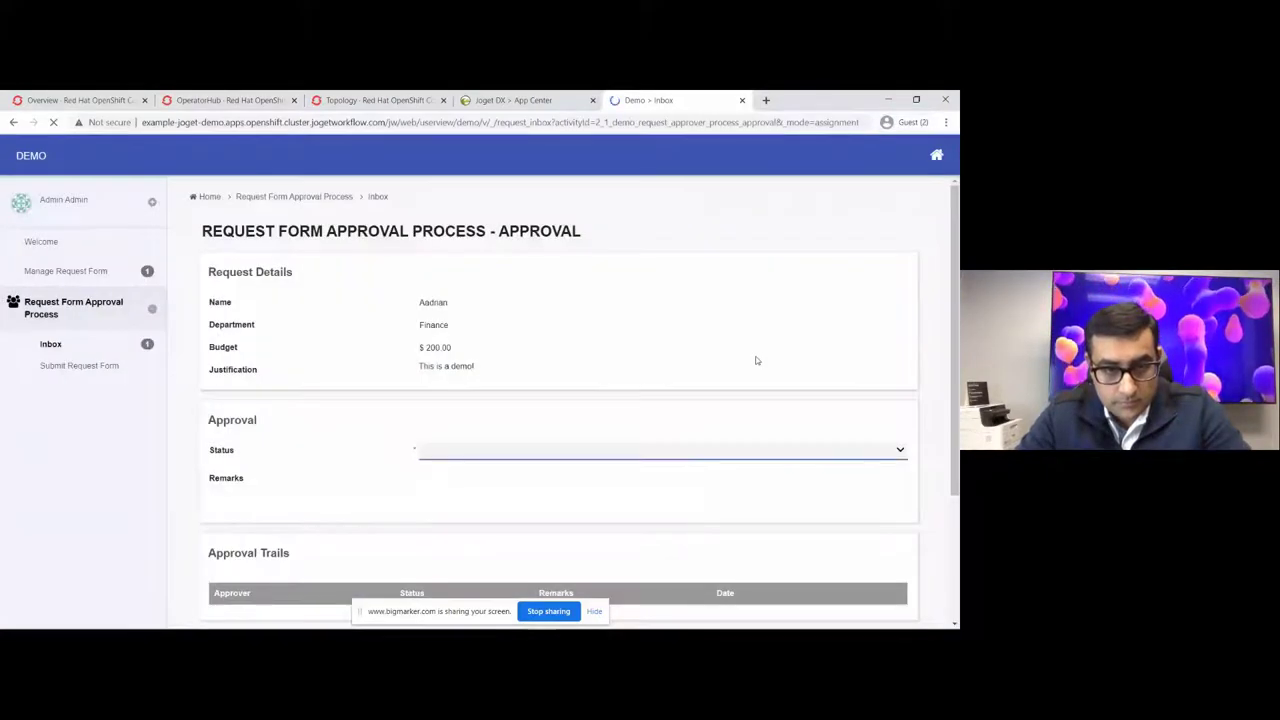
pyautogui.scroll(-2, 754, 360)
pyautogui.click(650, 326)
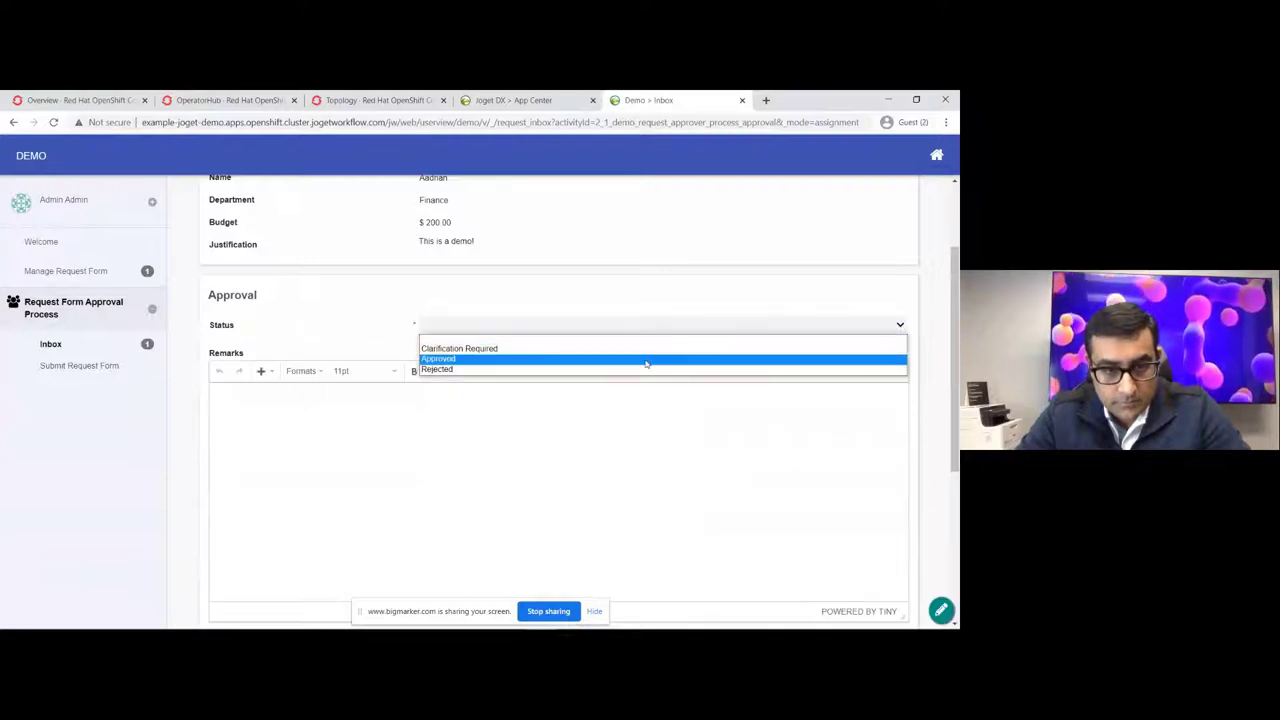
pyautogui.click(648, 359)
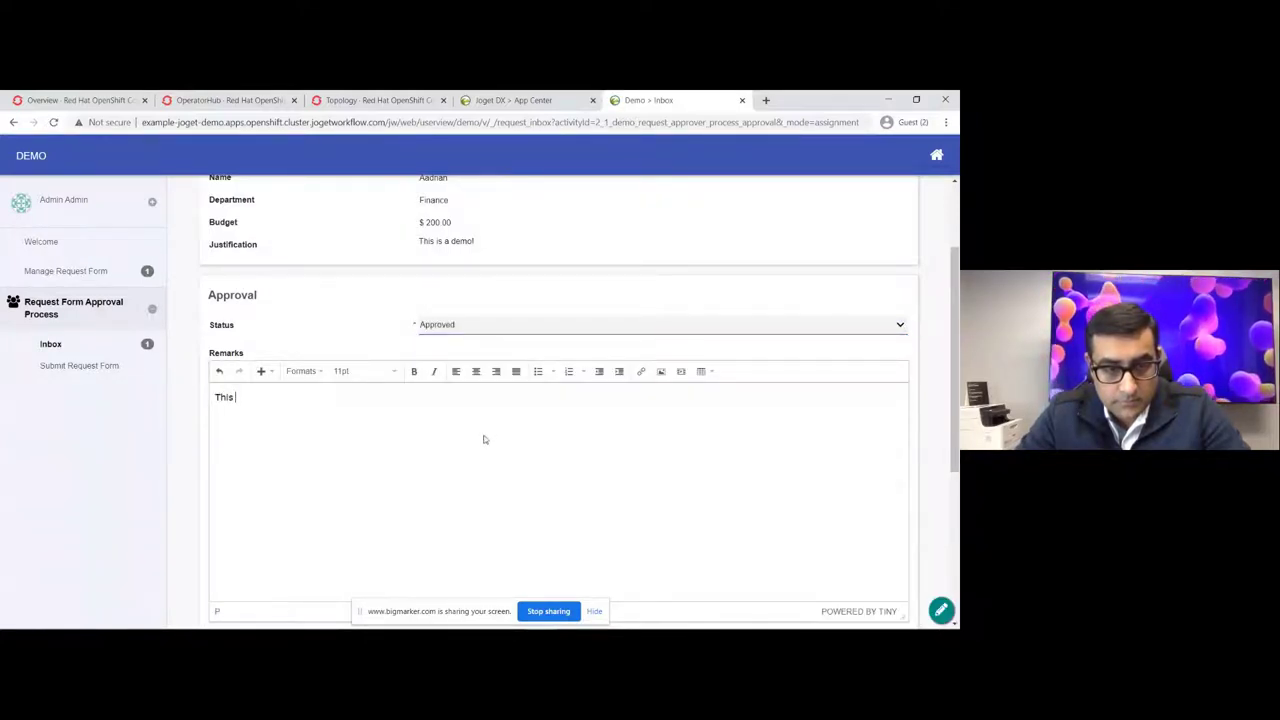
pyautogui.write('approved')
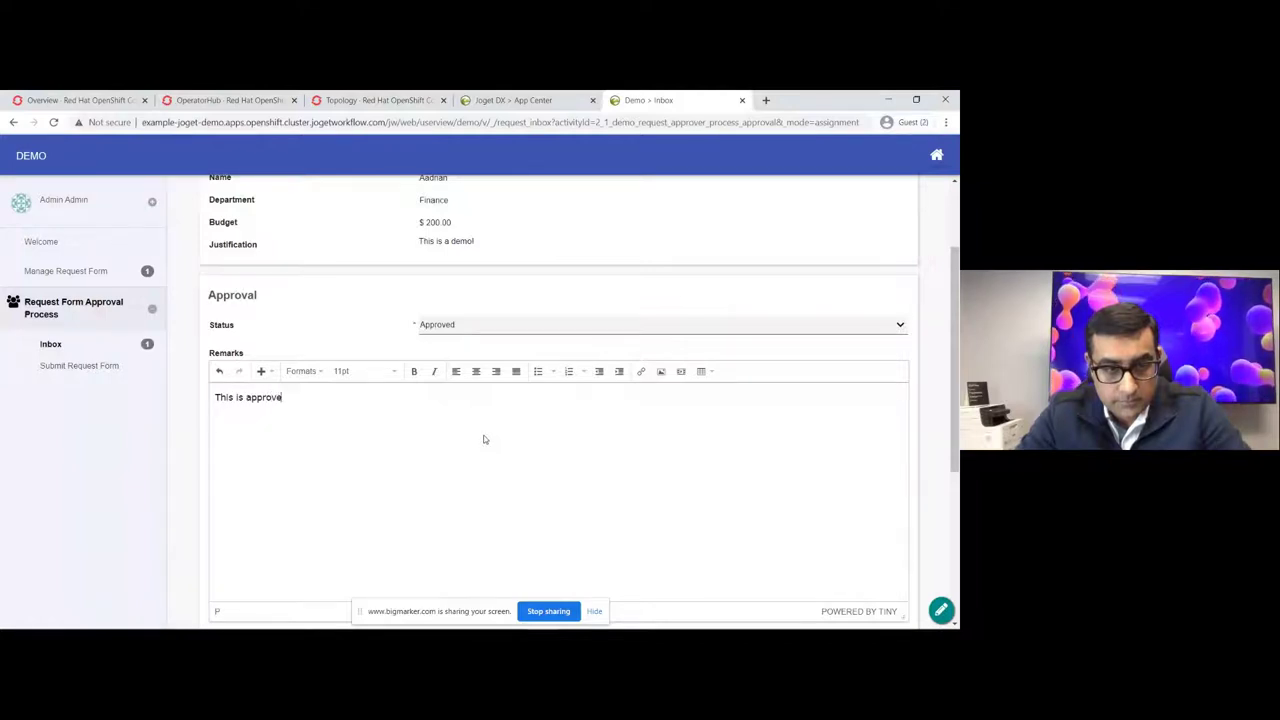
pyautogui.scroll(-1, 296, 516)
pyautogui.scroll(-1, 296, 516)
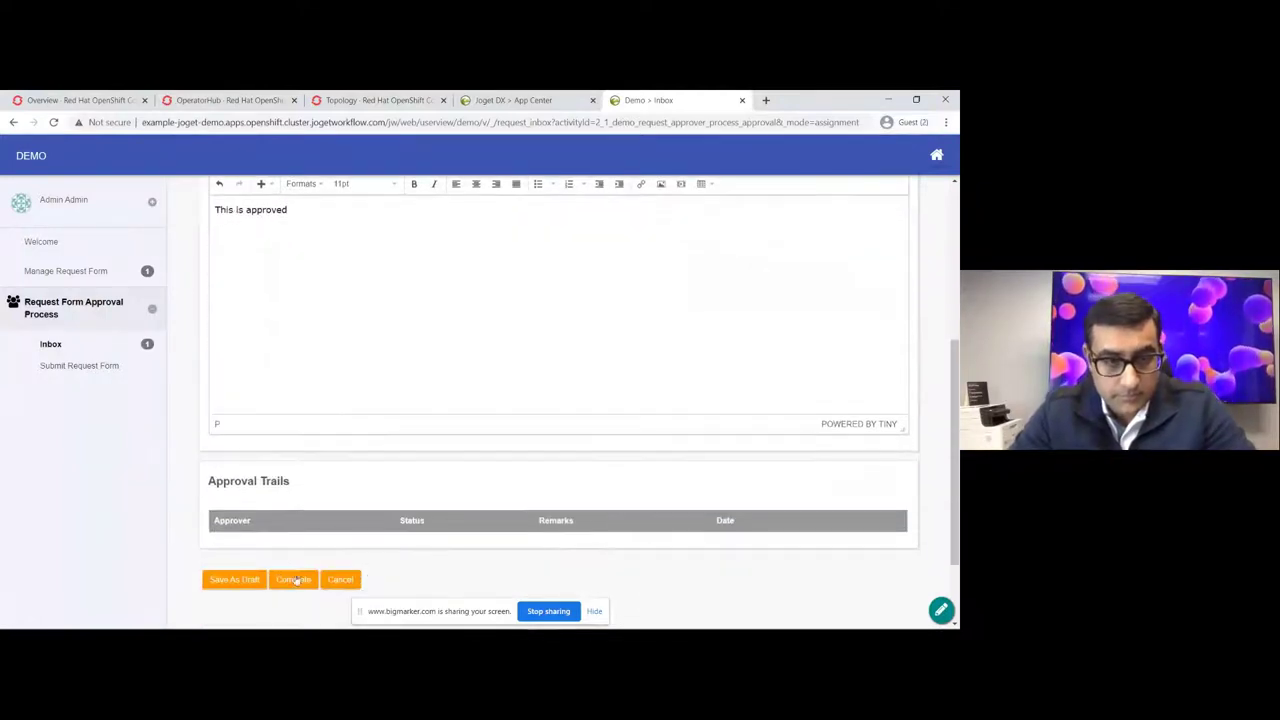
pyautogui.click(293, 580)
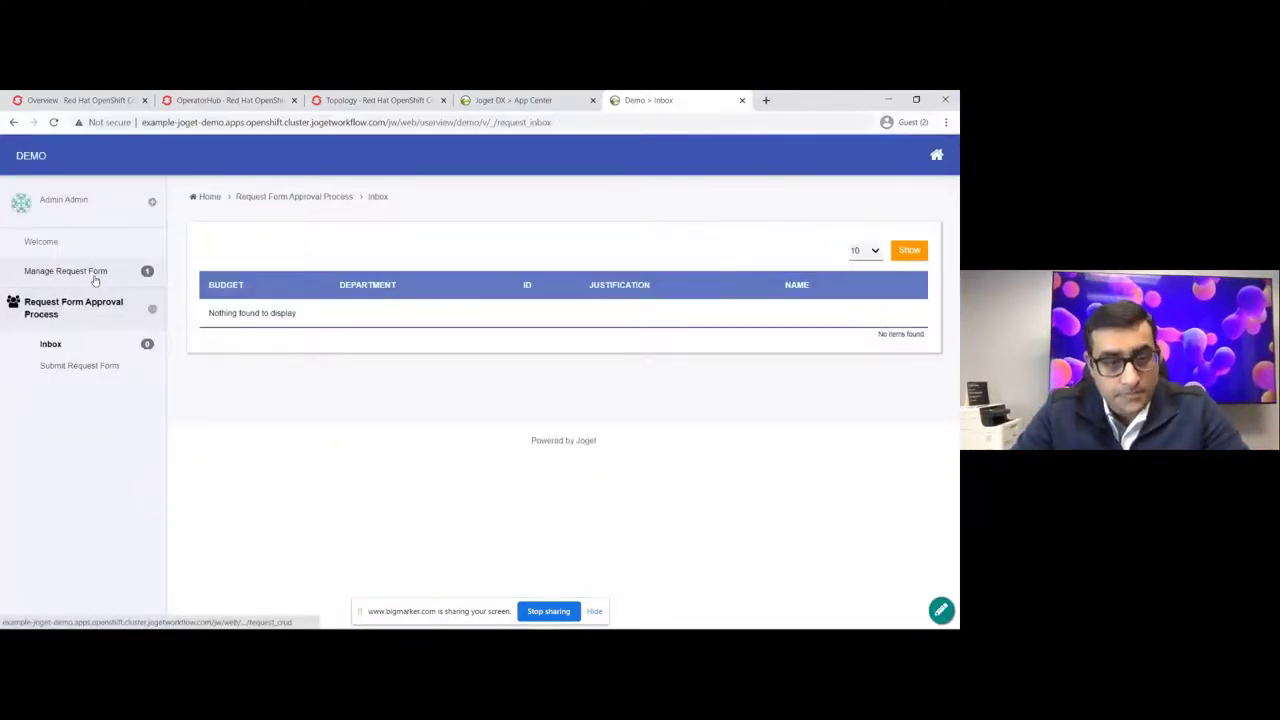
pyautogui.click(95, 280)
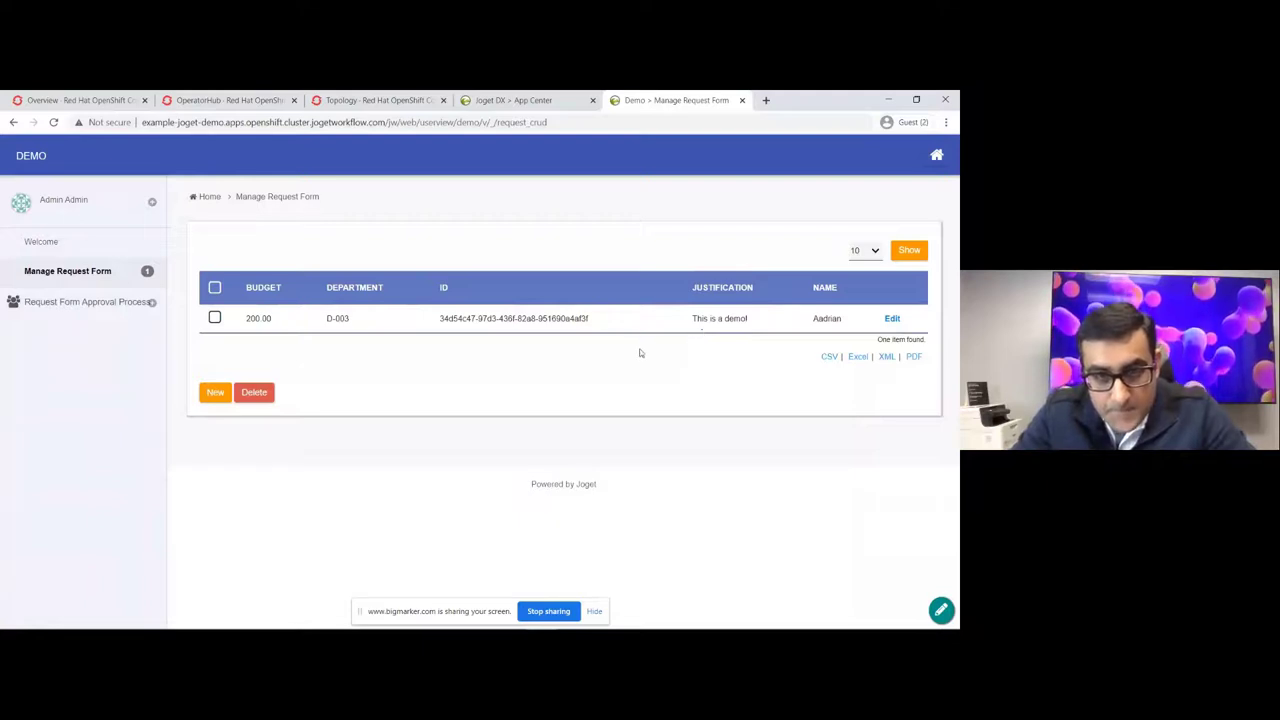
# Step: In quick edit, delete the ID column, move Name first and add a Name filter
pyautogui.click(941, 610)
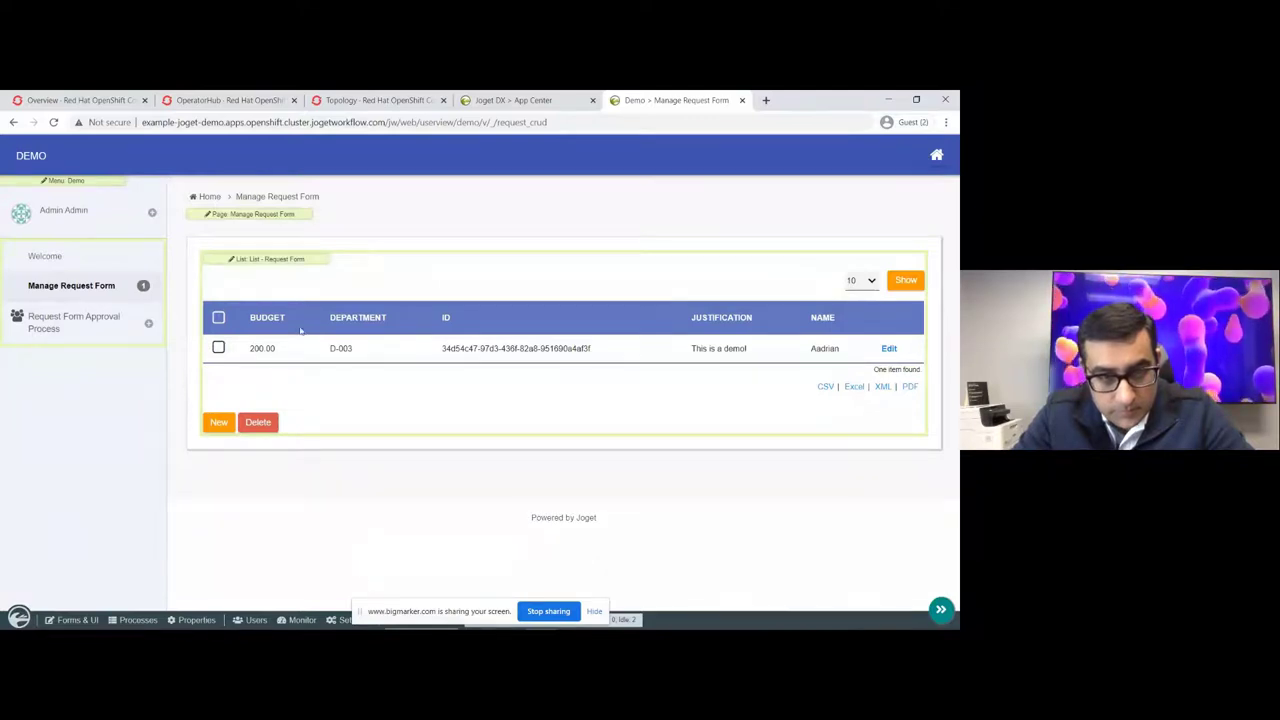
pyautogui.press('Tab')
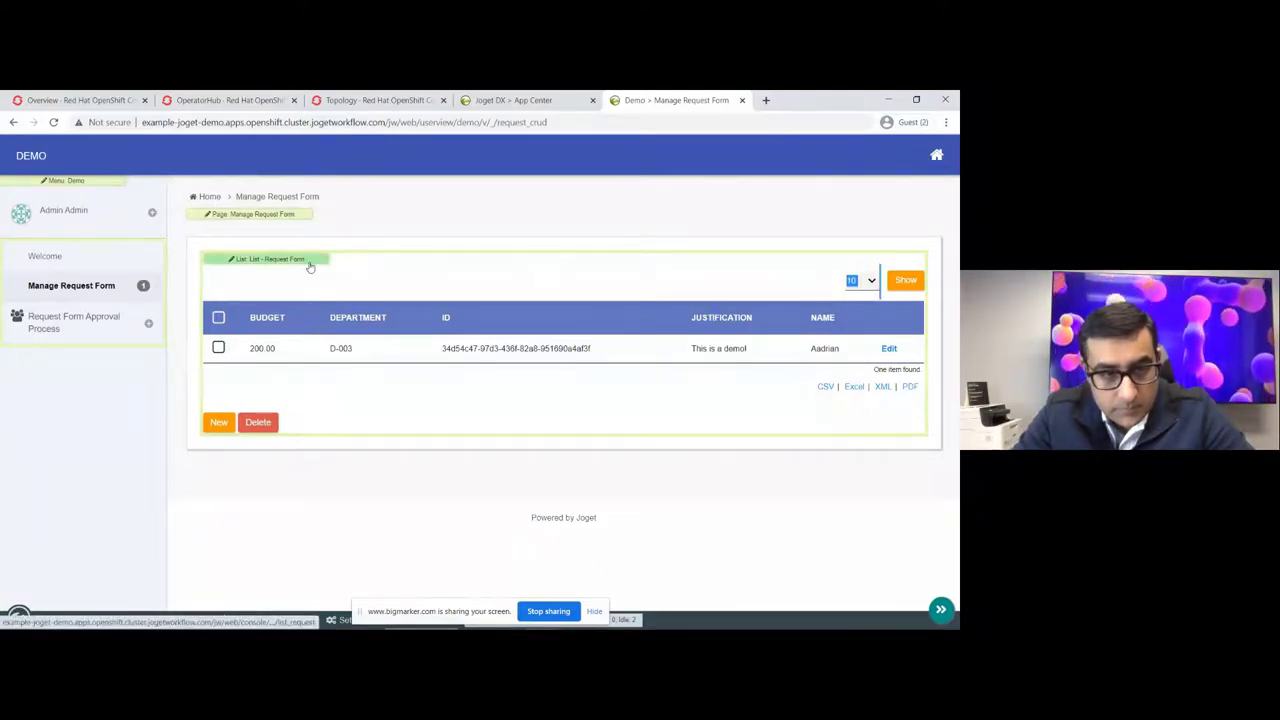
pyautogui.click(309, 263)
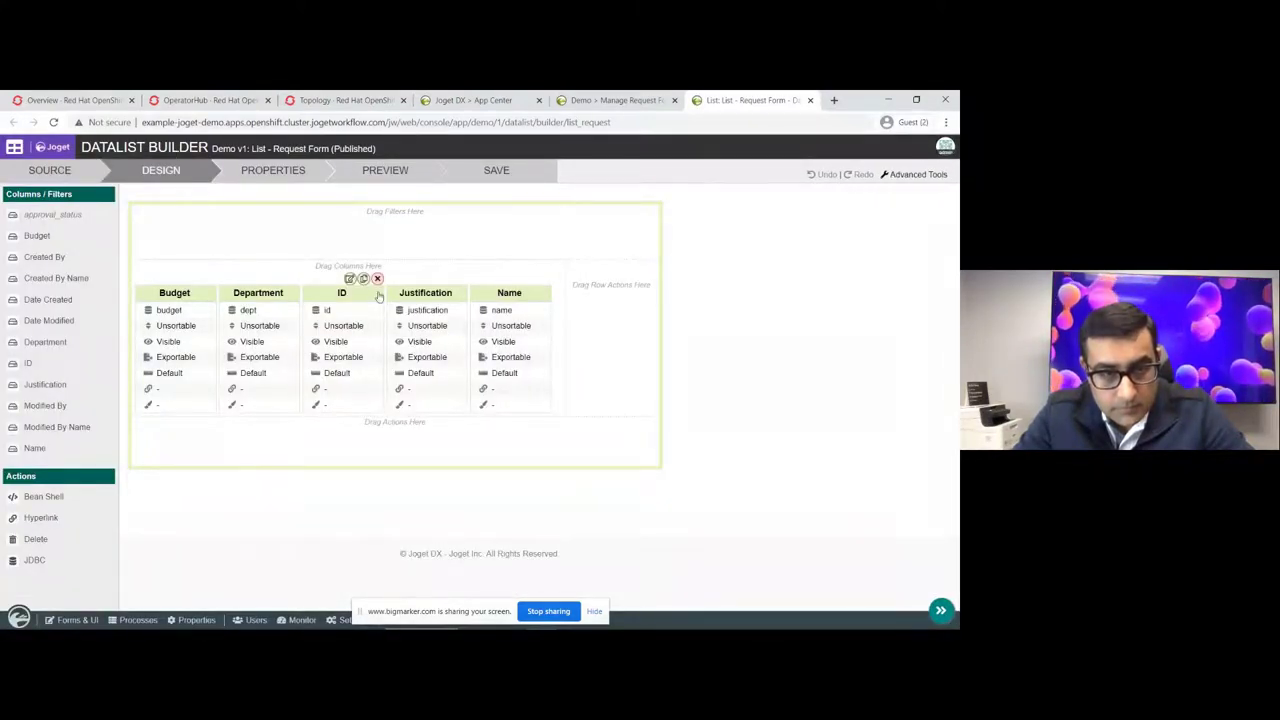
pyautogui.click(377, 279)
pyautogui.moveTo(414, 322); pyautogui.dragTo(175, 318)
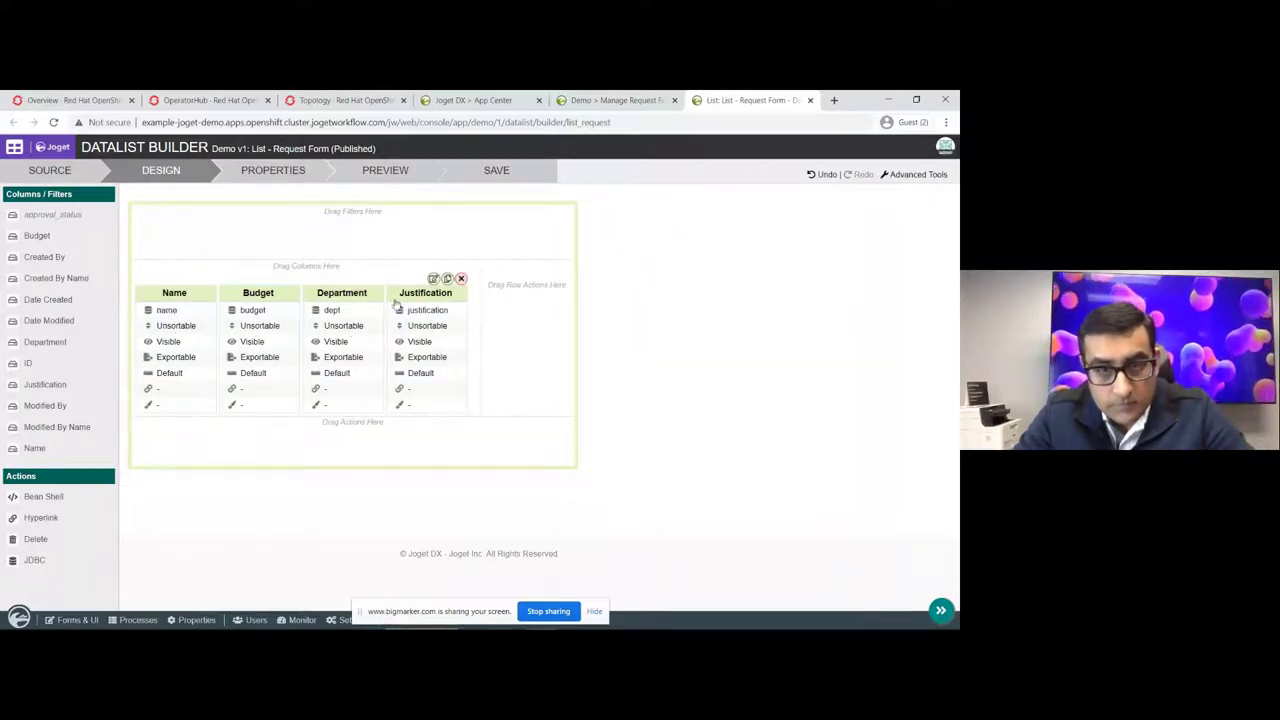
pyautogui.moveTo(34, 449); pyautogui.dragTo(470, 236)
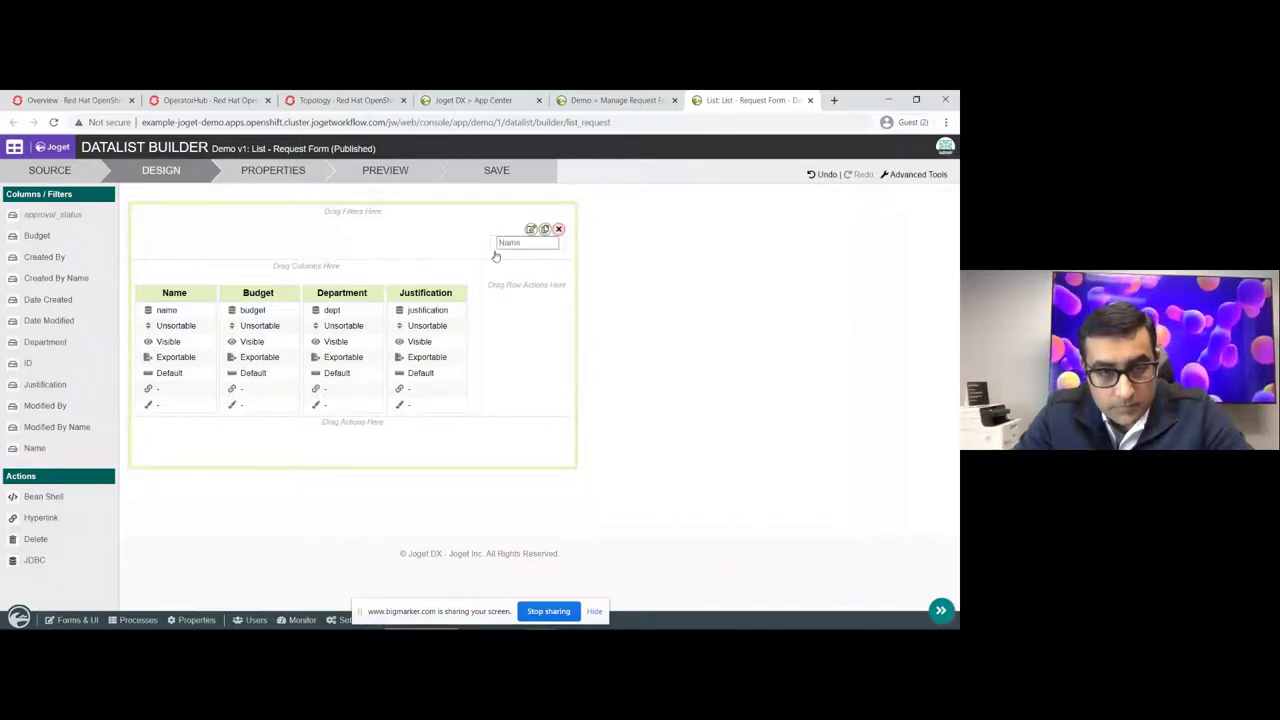
# Step: Save the list changes, reload the app page and turn quick edit off
pyautogui.click(496, 171)
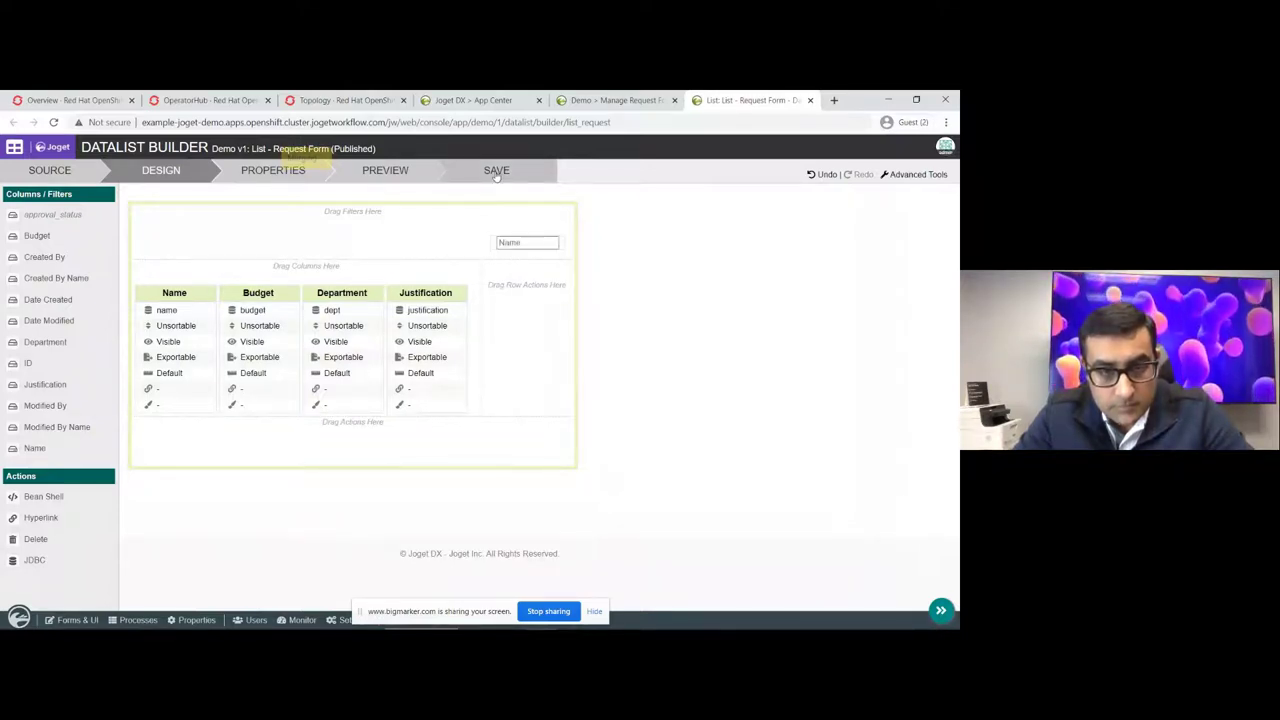
pyautogui.click(810, 100)
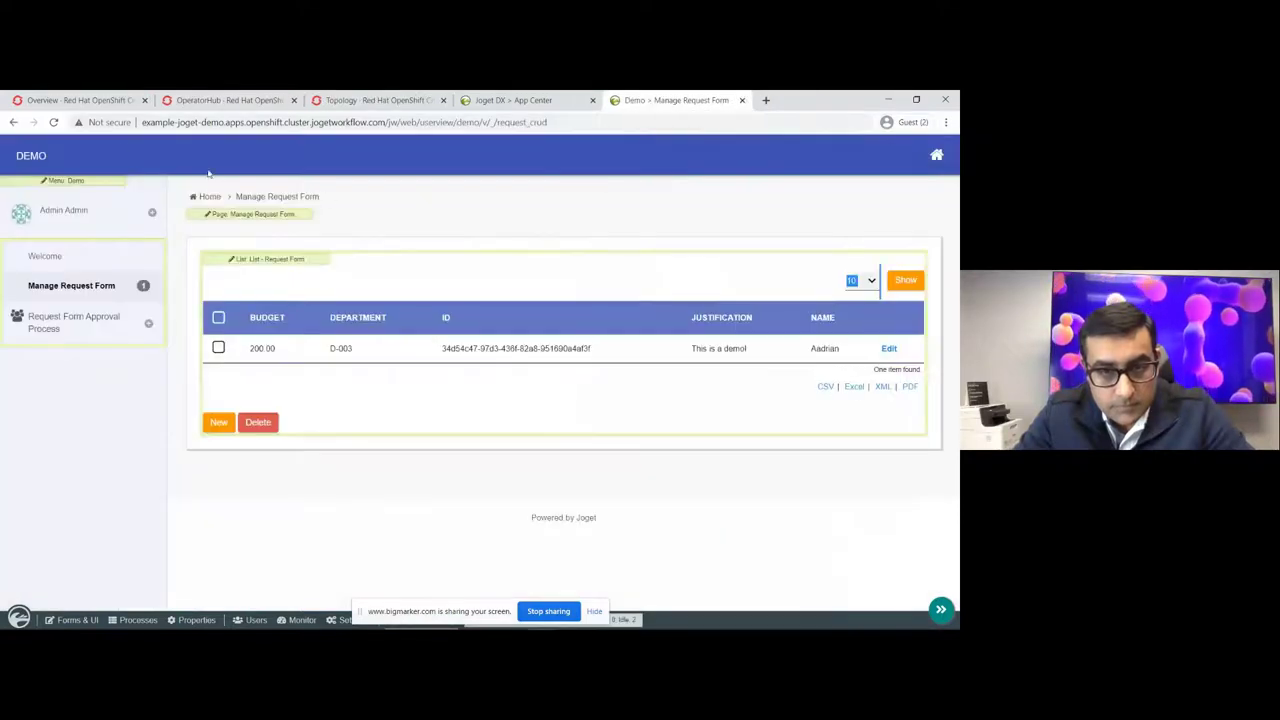
pyautogui.click(53, 122)
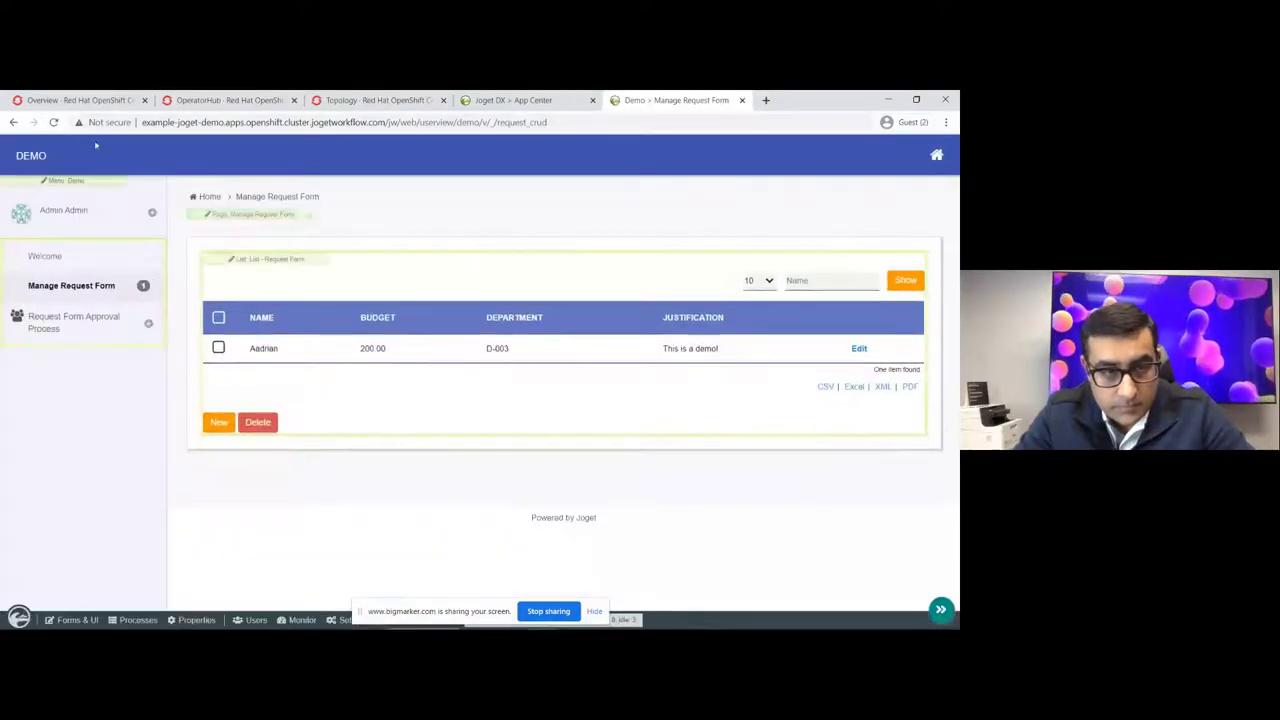
pyautogui.click(941, 609)
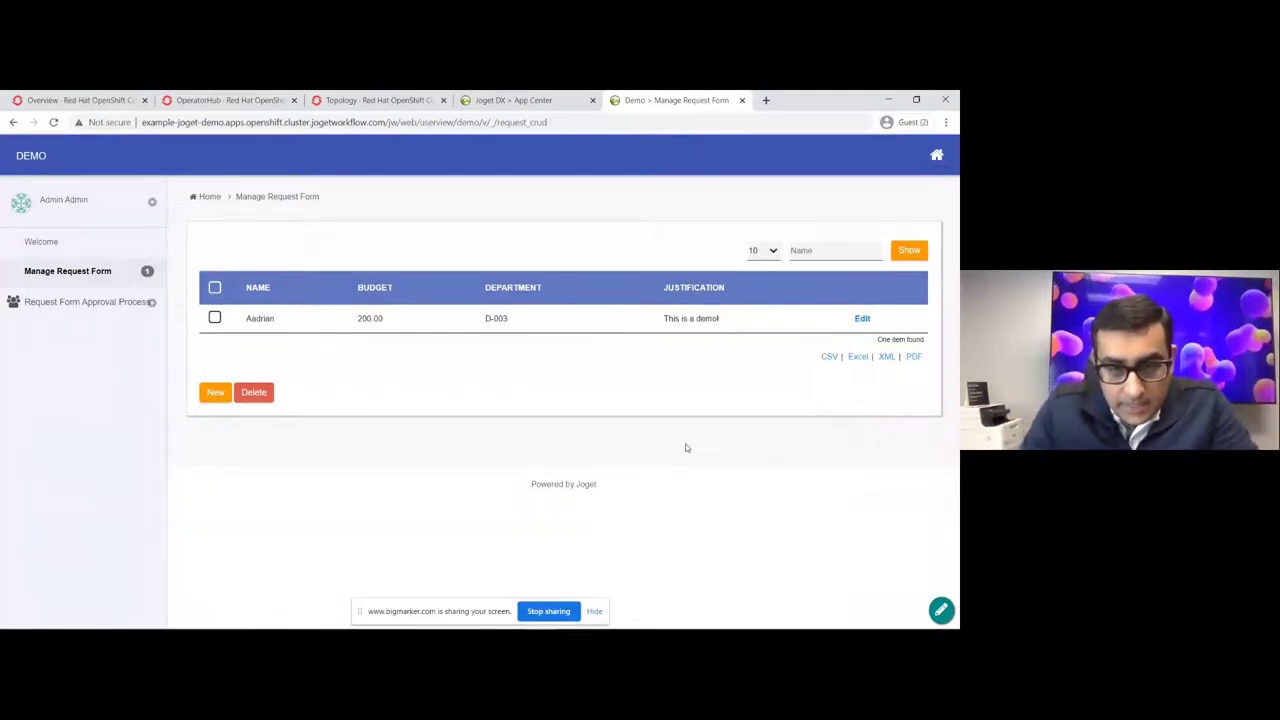
pyautogui.click(562, 615)
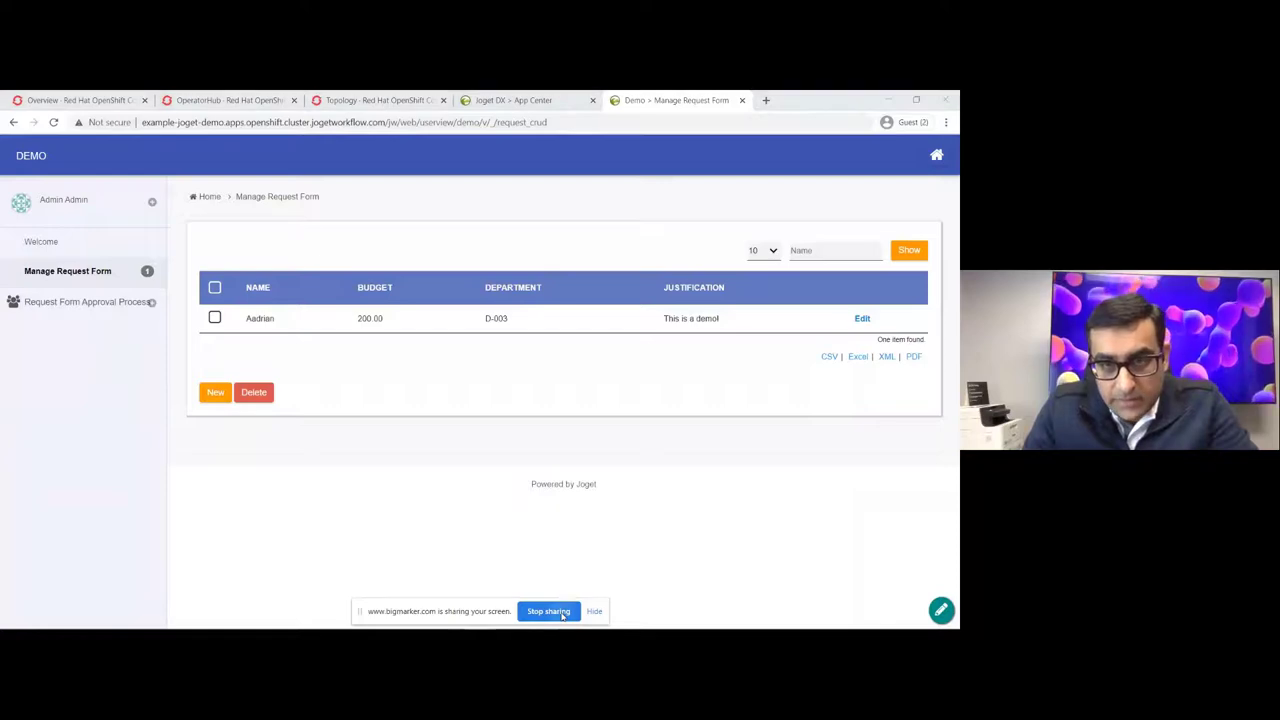